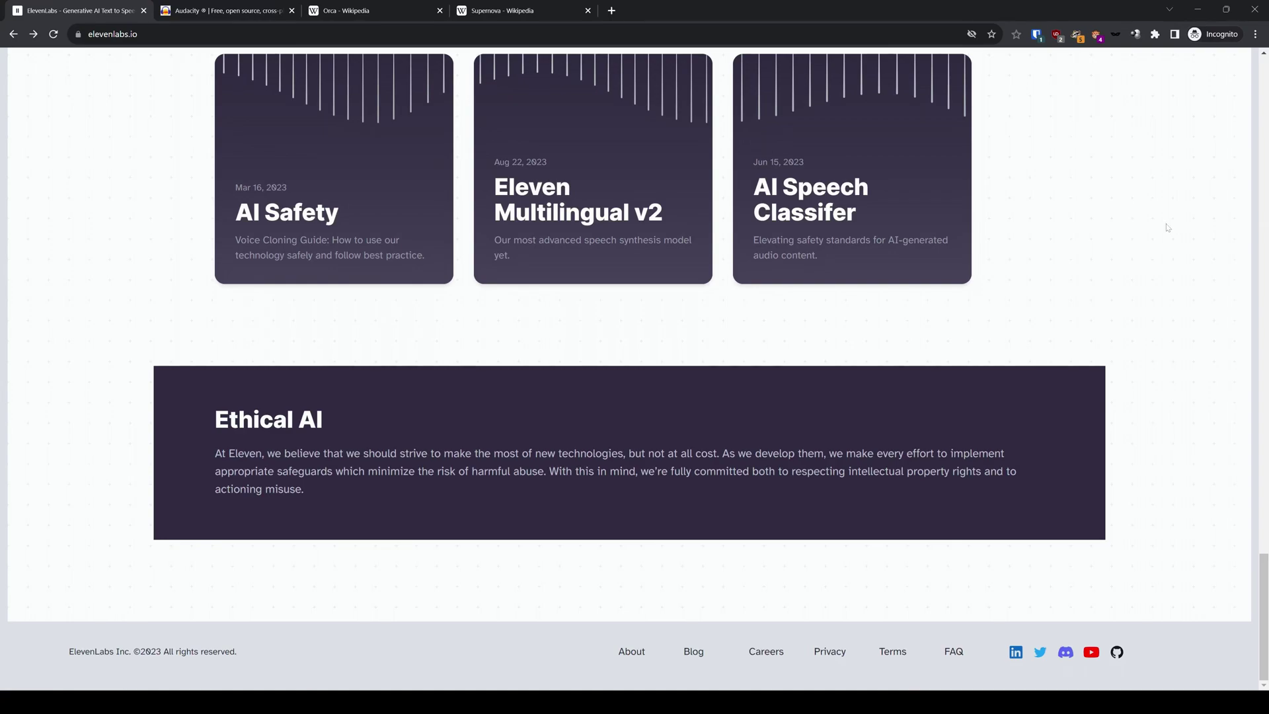
- Generate random sample speech in English, Filipino and Spanish in the homepage text-to-speech demo
{"action": "scroll", "coordinate": [1164, 224], "scroll_direction": "up", "scroll_amount": 12}
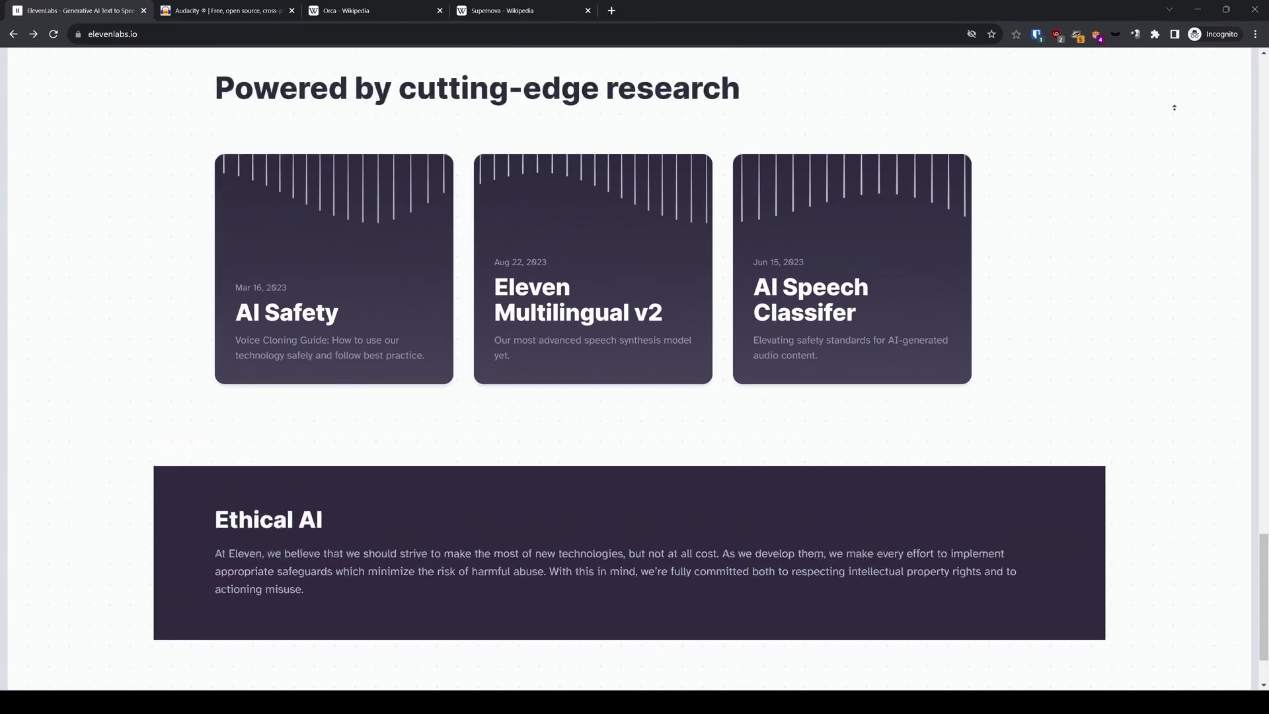
{"action": "scroll", "coordinate": [1173, 96], "scroll_direction": "up", "scroll_amount": 20}
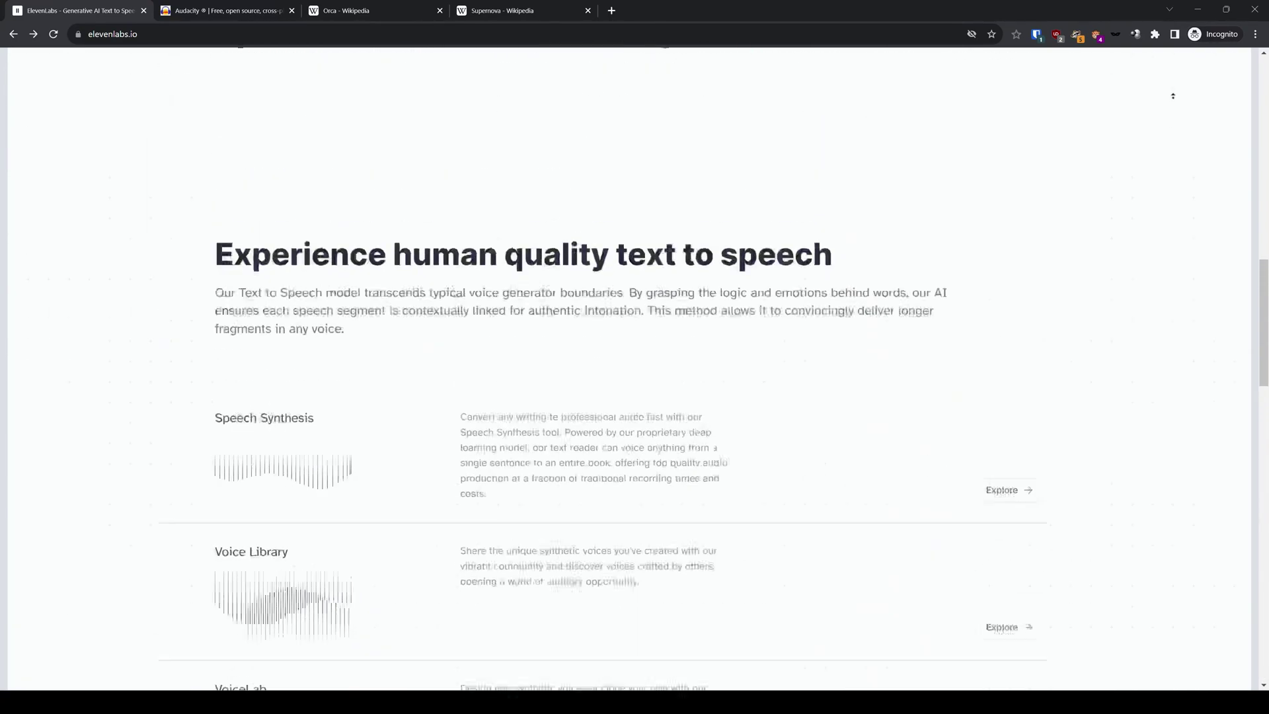
{"action": "scroll", "coordinate": [1172, 96], "scroll_direction": "up", "scroll_amount": 5}
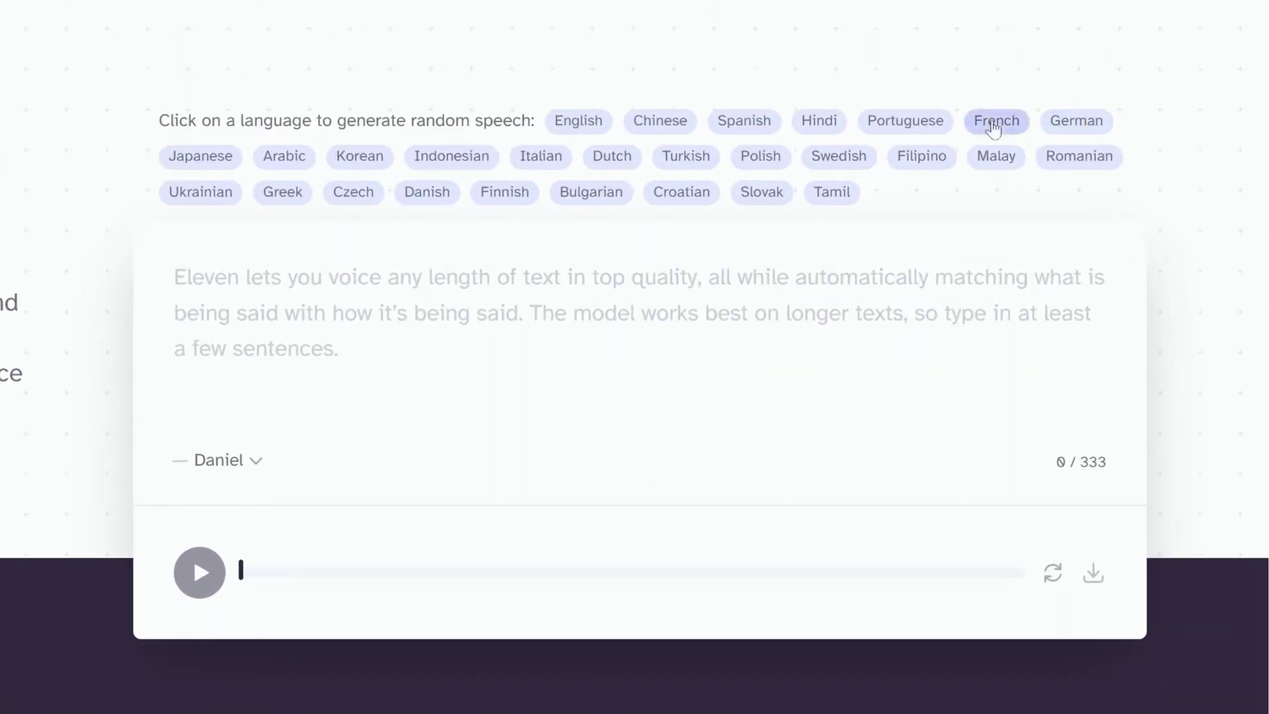
{"action": "left_click", "coordinate": [579, 123]}
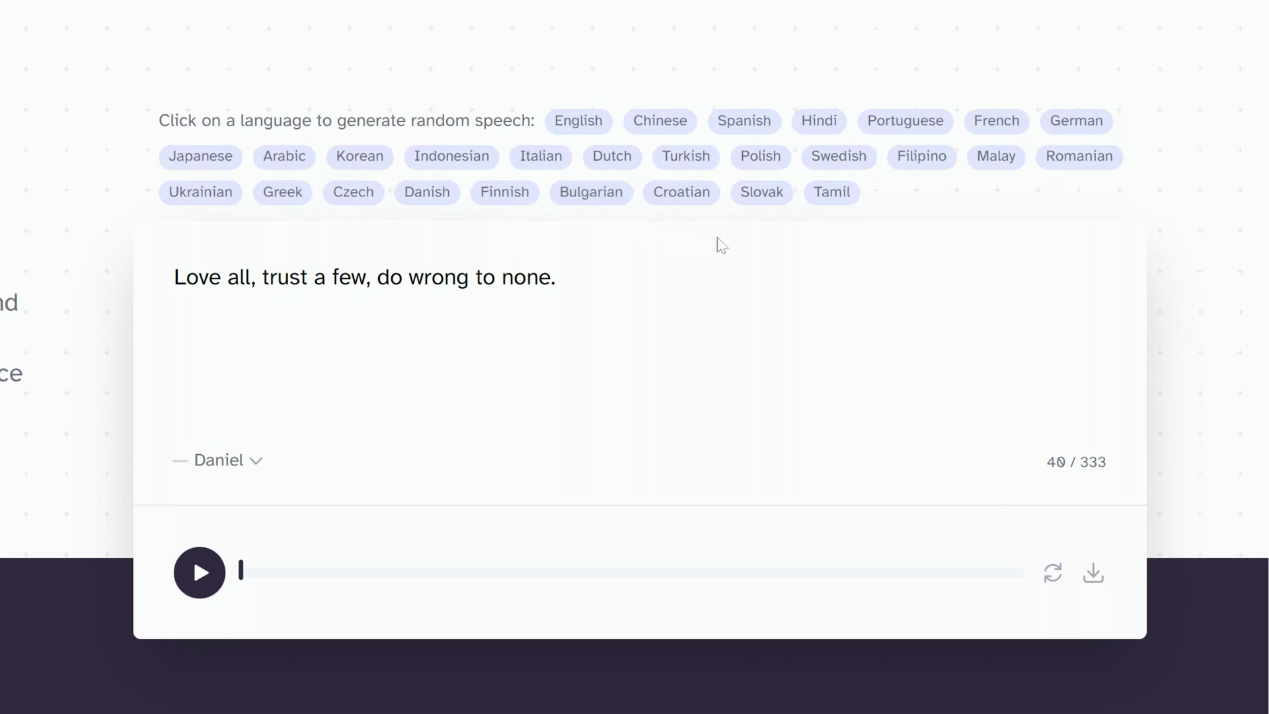
{"action": "left_click", "coordinate": [930, 168]}
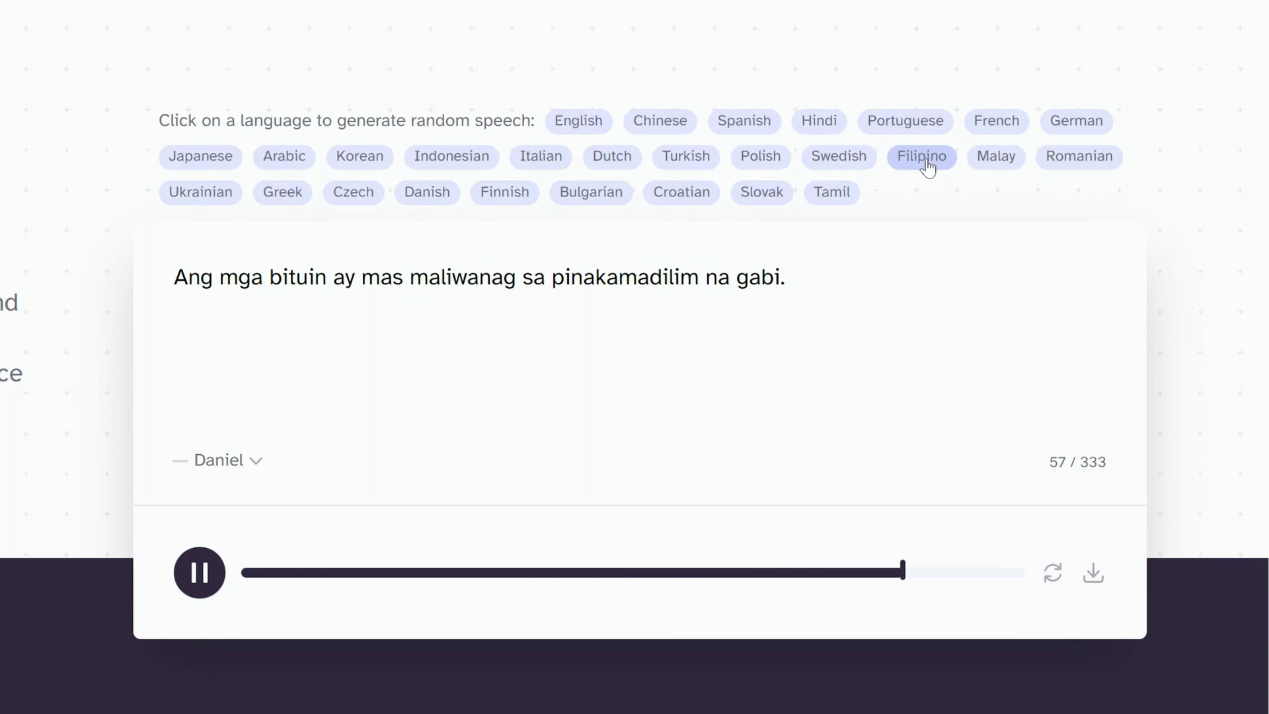
{"action": "left_click", "coordinate": [754, 130]}
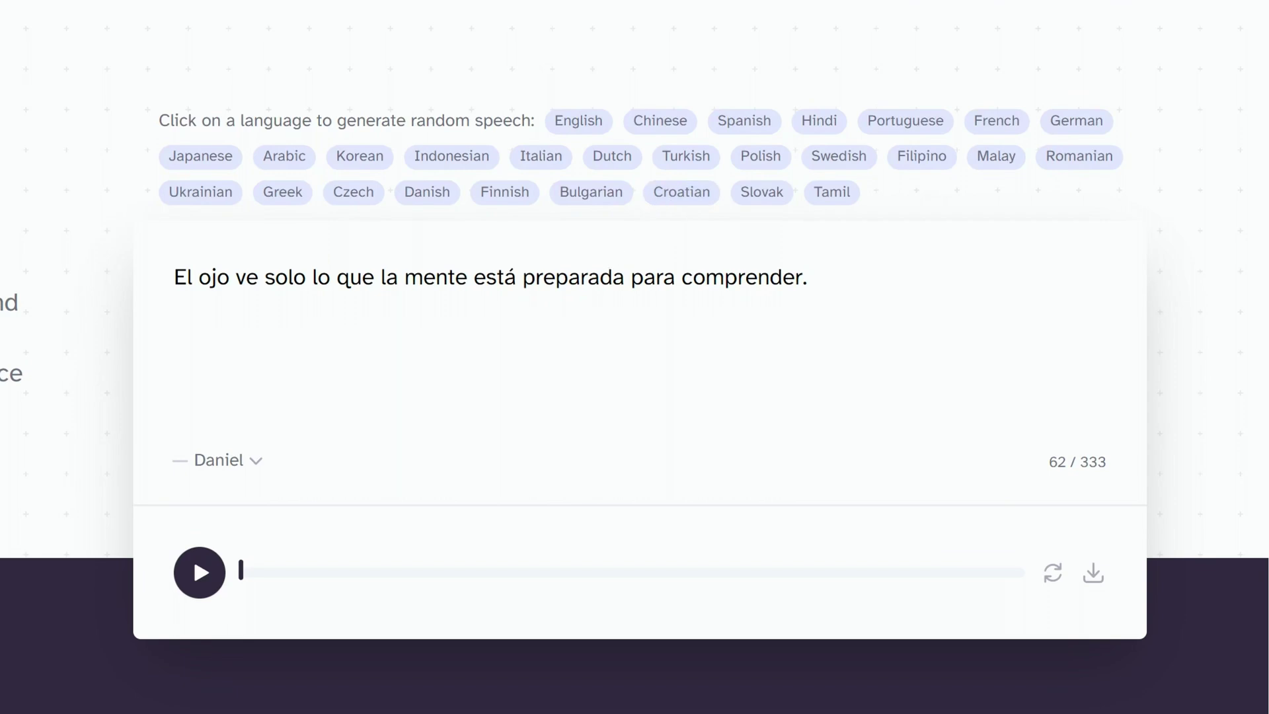
- Replace the demo text with the paragraph starting "The orca (Orcinus orca), also called killer whale" and save its generated speech as an MP3 in Downloads
{"action": "left_click", "coordinate": [535, 276]}
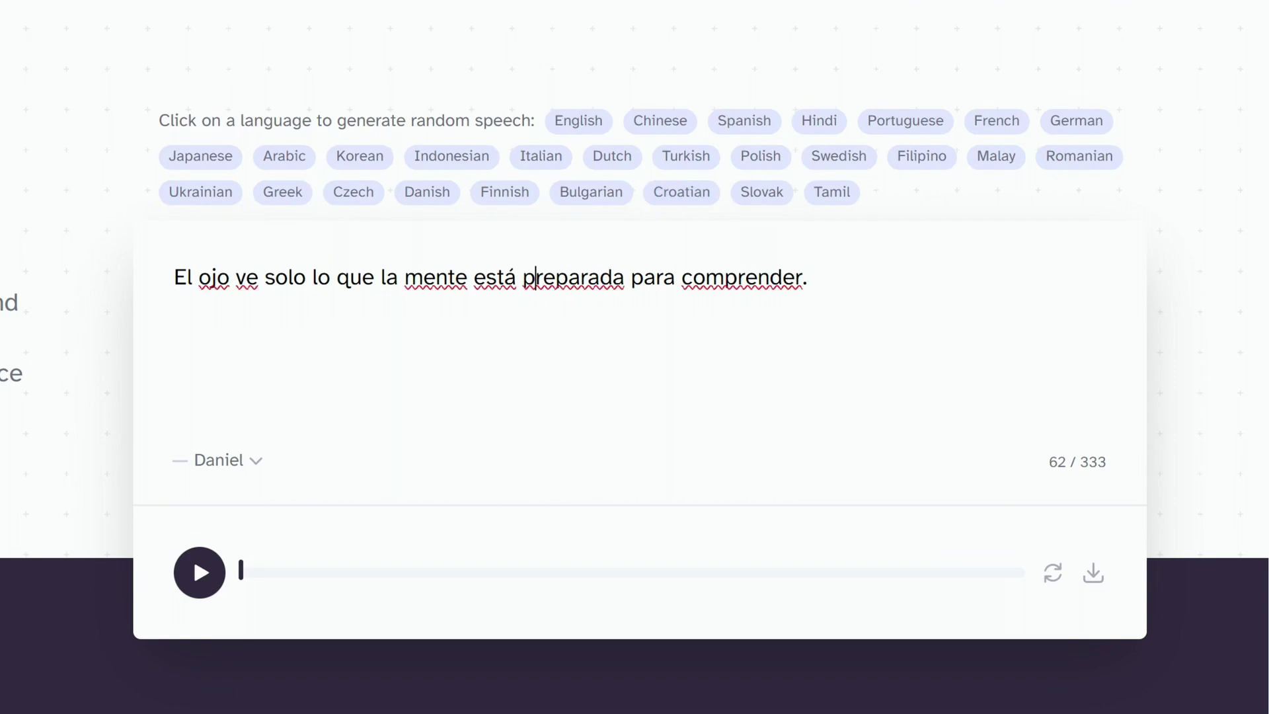
{"action": "key", "text": "ctrl+a"}
{"action": "key", "text": "BackSpace"}
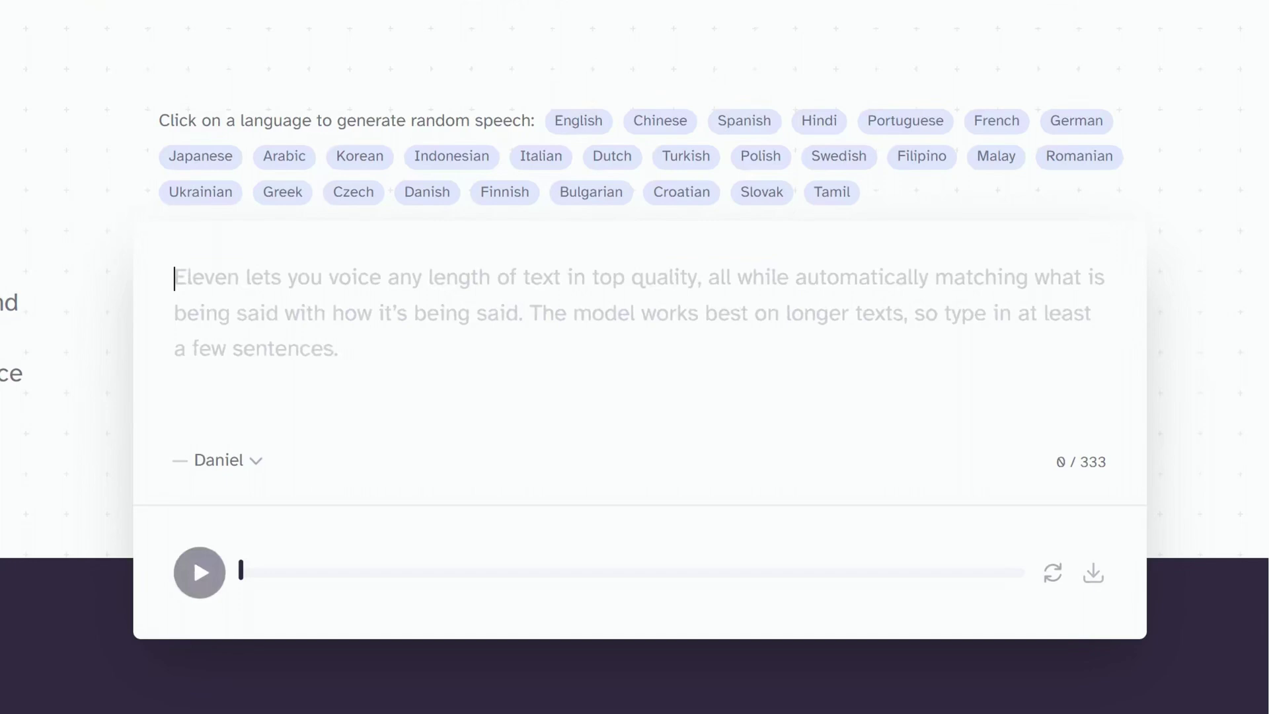
{"action": "type", "text": "The orca (Orcinus orca), also called killer whale, is a toothed whale belonging to the oceanic dolphin family, of which it is the largest member. It is the only extant species in the genus Orcinus and is recognizable by its black-and-white patterned body."}
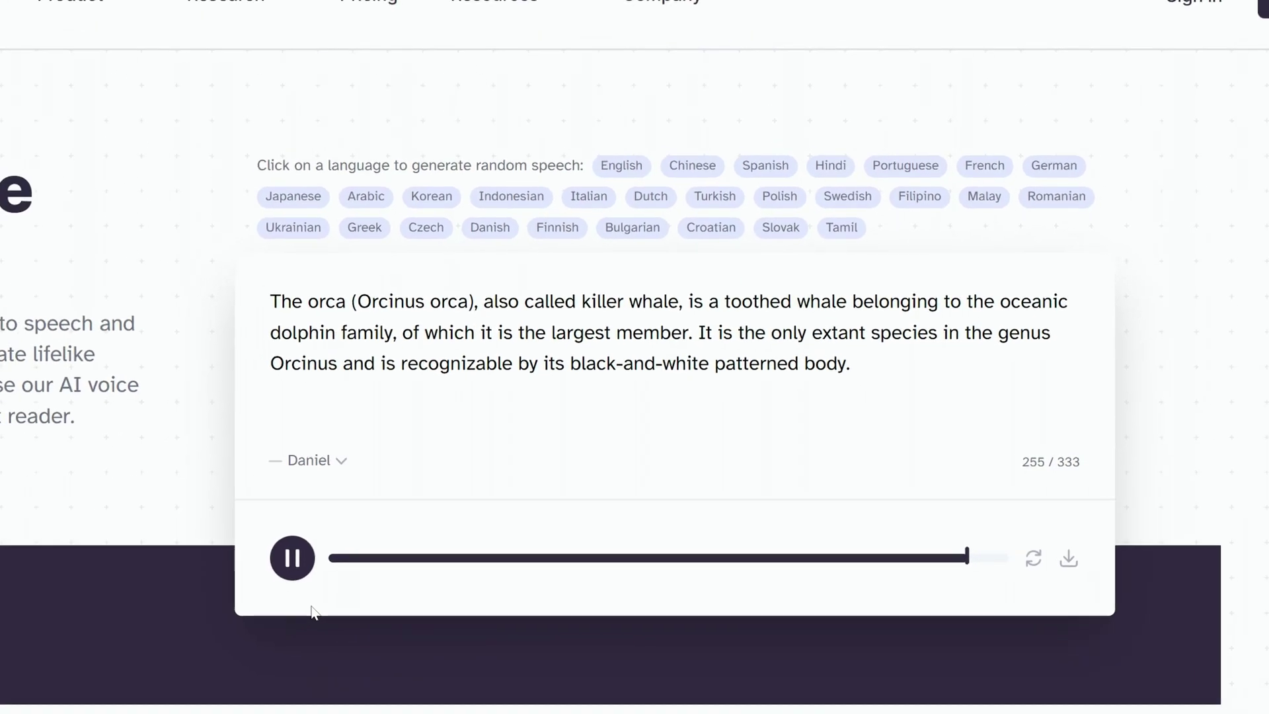
{"action": "left_click", "coordinate": [1059, 553]}
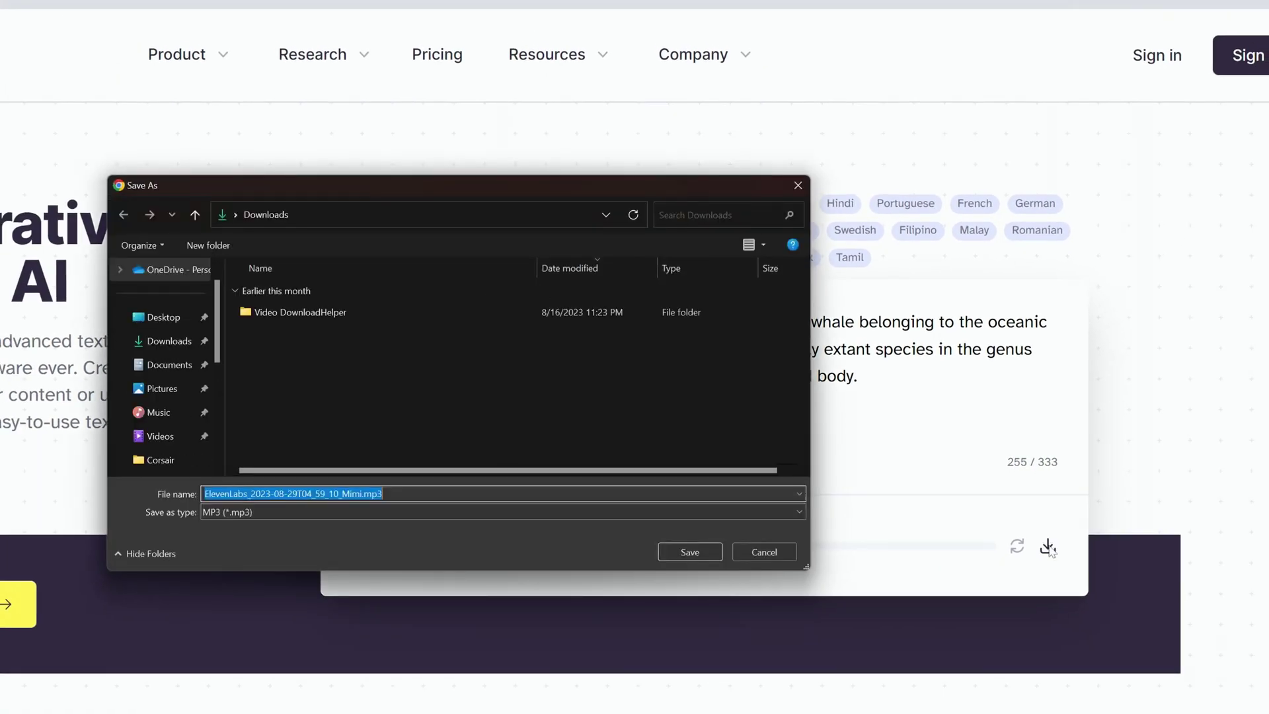
{"action": "left_click", "coordinate": [713, 550]}
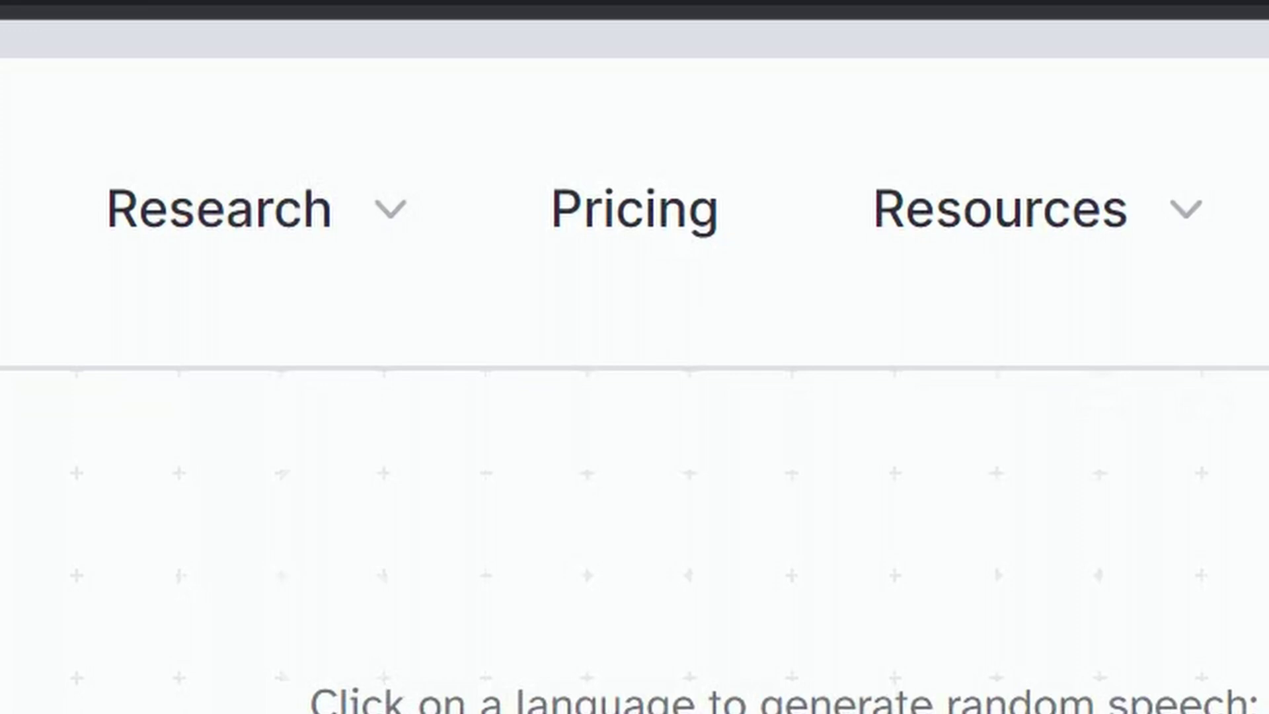
- Open the pricing page and examine the Free plan's license terms, character allowance, custom voices, languages and API access
{"action": "left_click", "coordinate": [631, 218]}
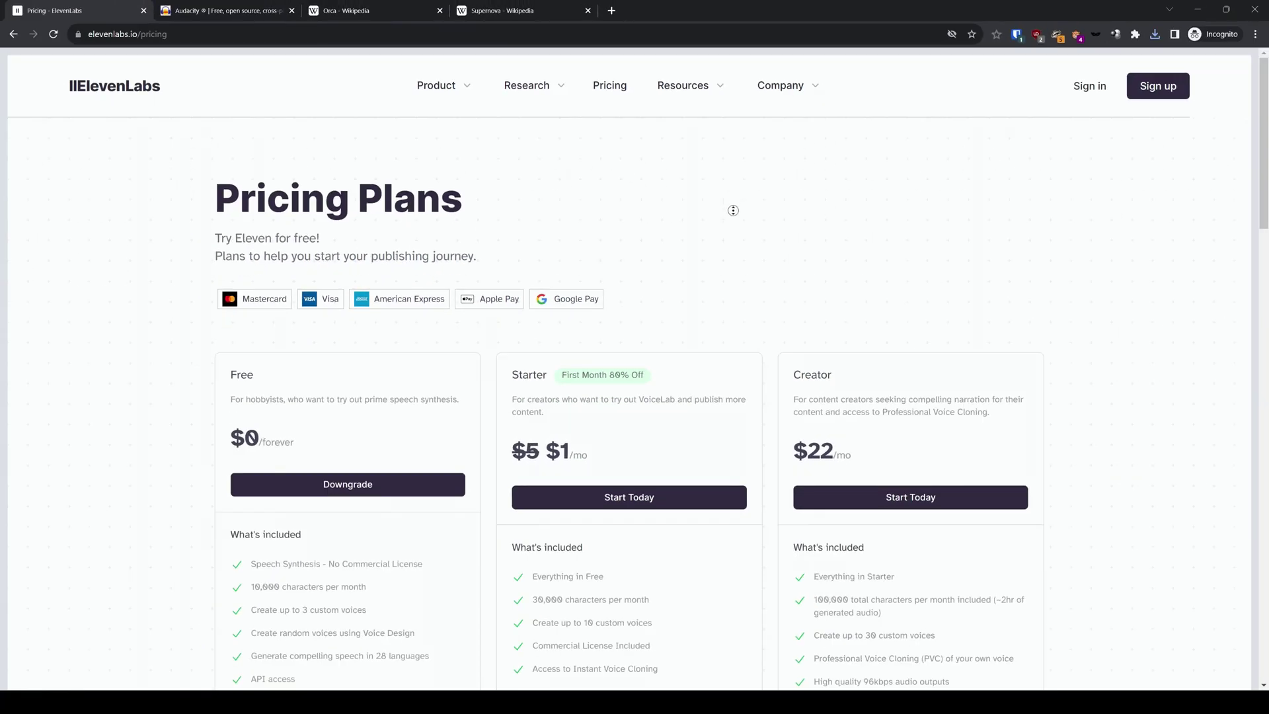
{"action": "scroll", "coordinate": [733, 210], "scroll_direction": "down", "scroll_amount": 3}
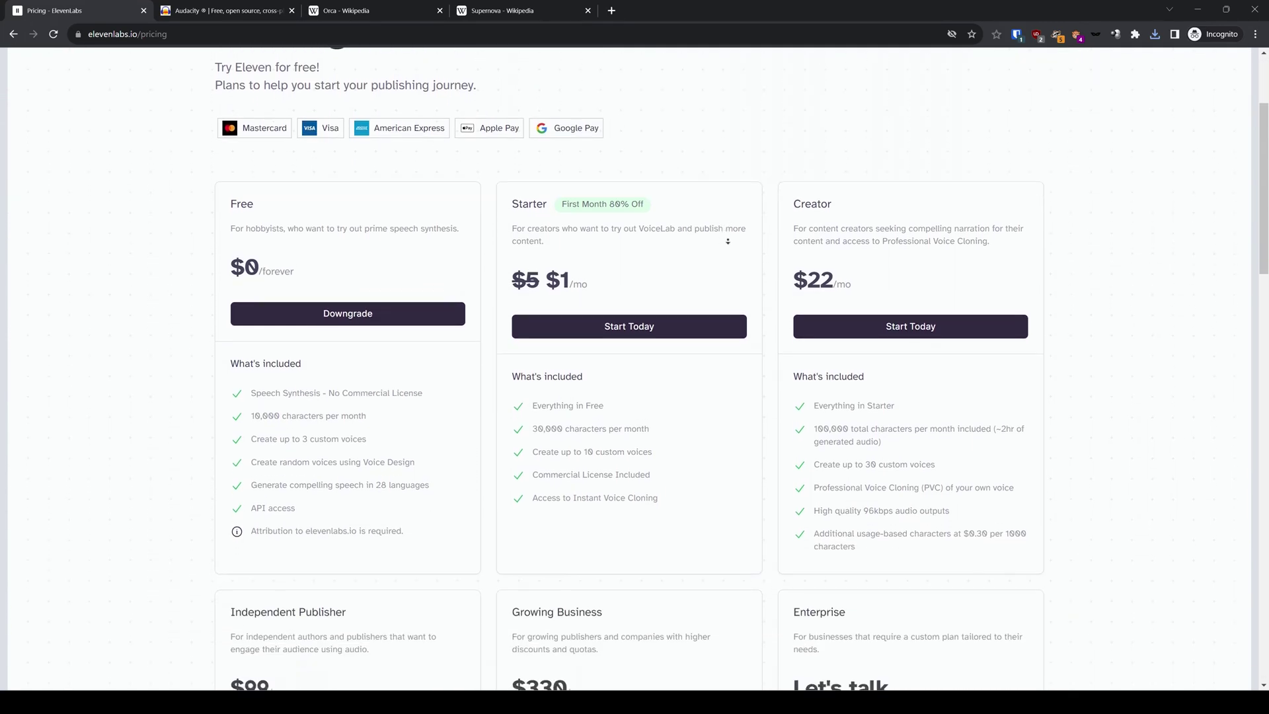
{"action": "scroll", "coordinate": [727, 242], "scroll_direction": "down", "scroll_amount": 1}
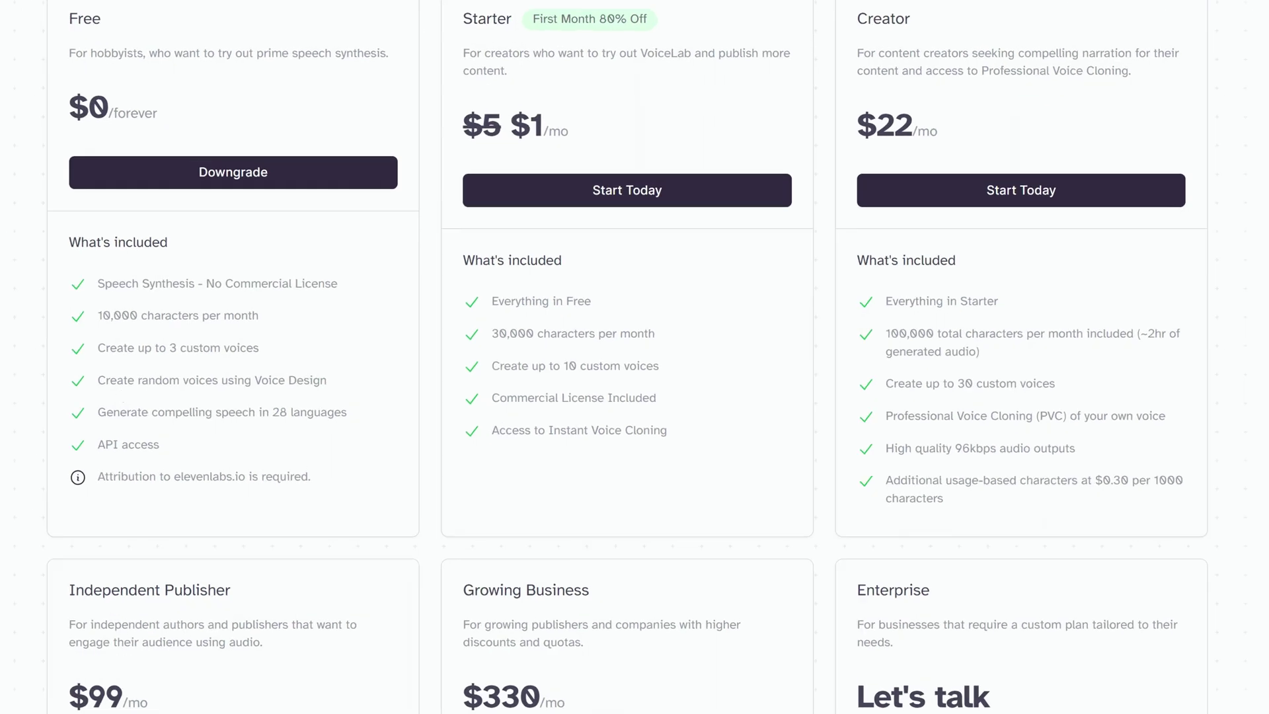
{"action": "left_click_drag", "start_coordinate": [106, 284], "coordinate": [338, 284]}
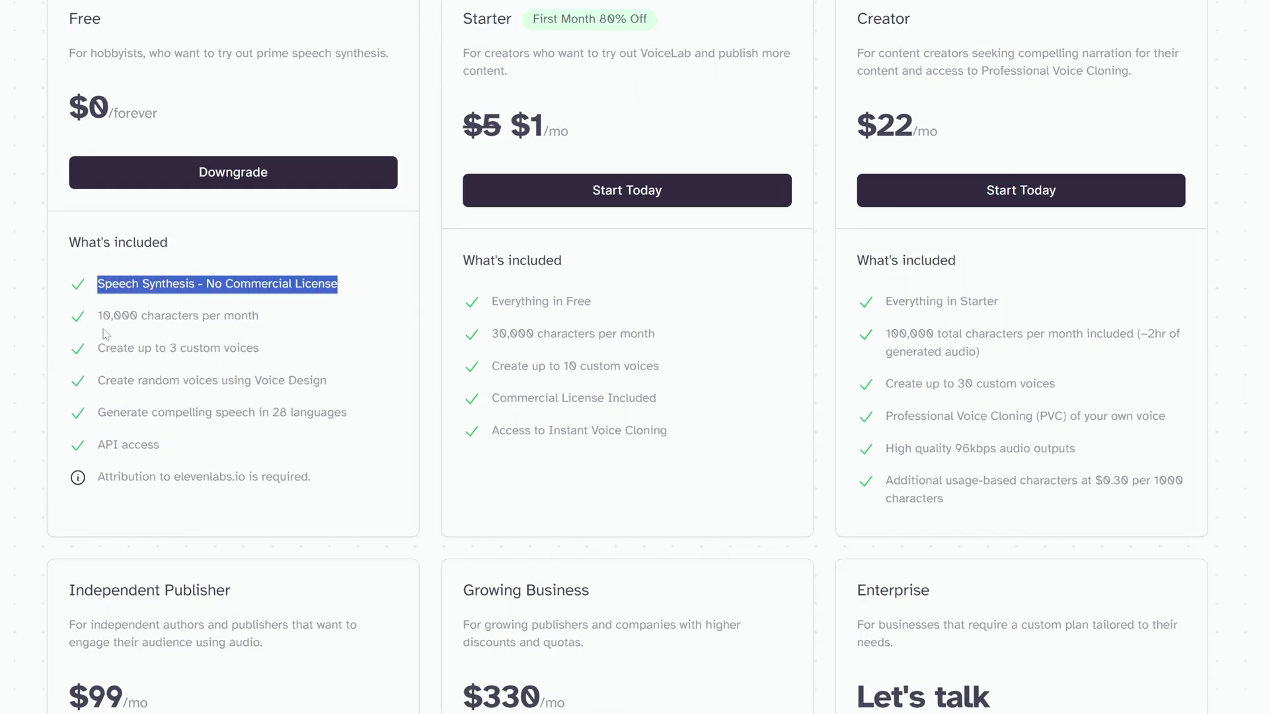
{"action": "left_click_drag", "start_coordinate": [97, 316], "coordinate": [251, 316]}
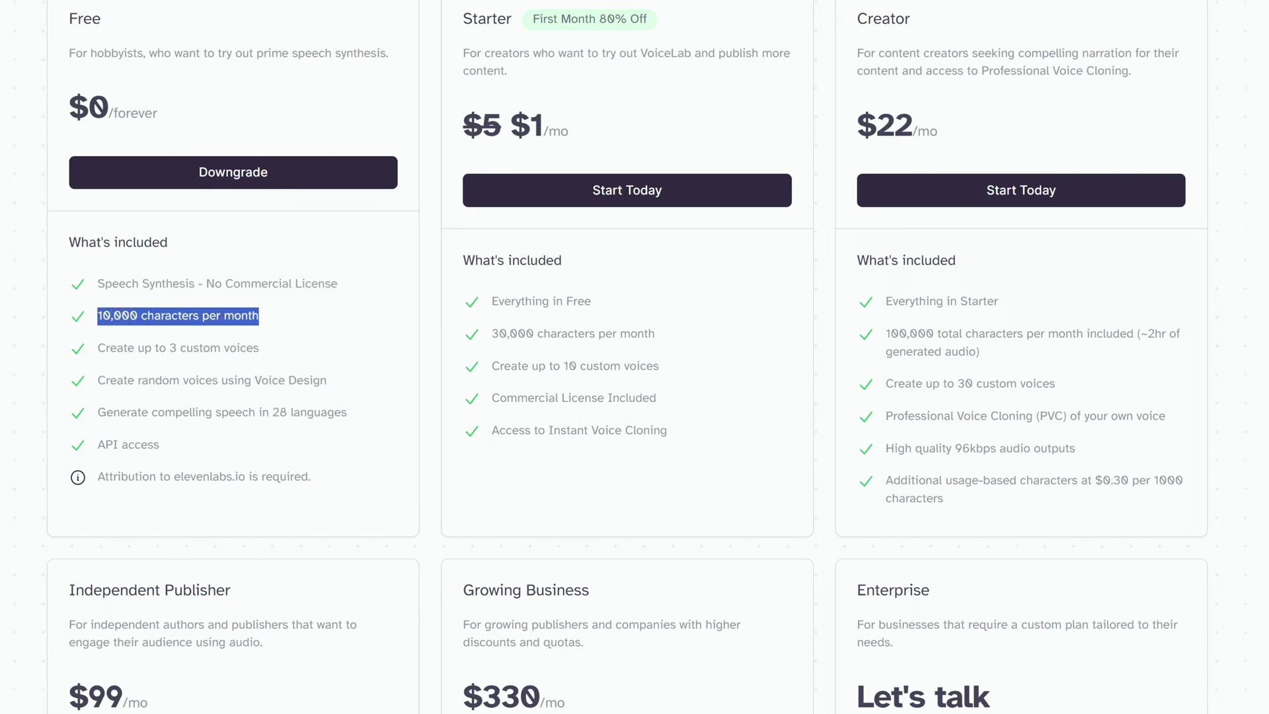
{"action": "left_click_drag", "start_coordinate": [98, 348], "coordinate": [262, 356]}
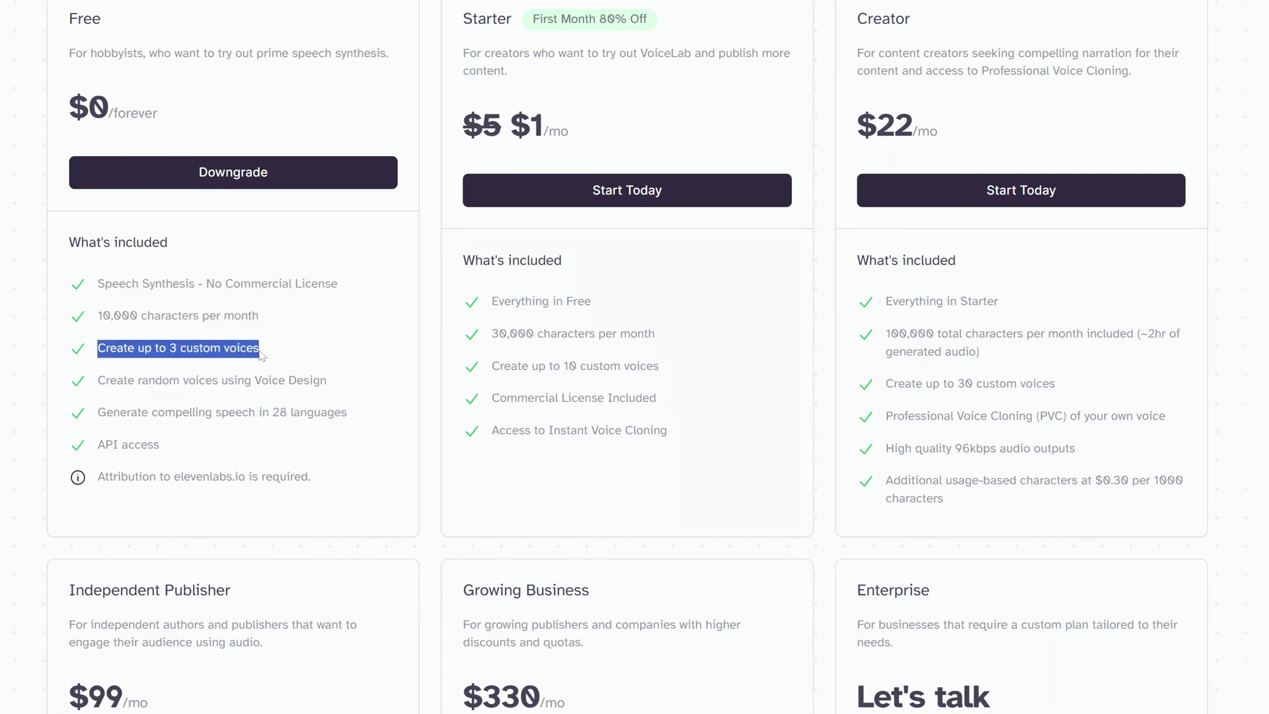
{"action": "left_click_drag", "start_coordinate": [98, 381], "coordinate": [327, 381]}
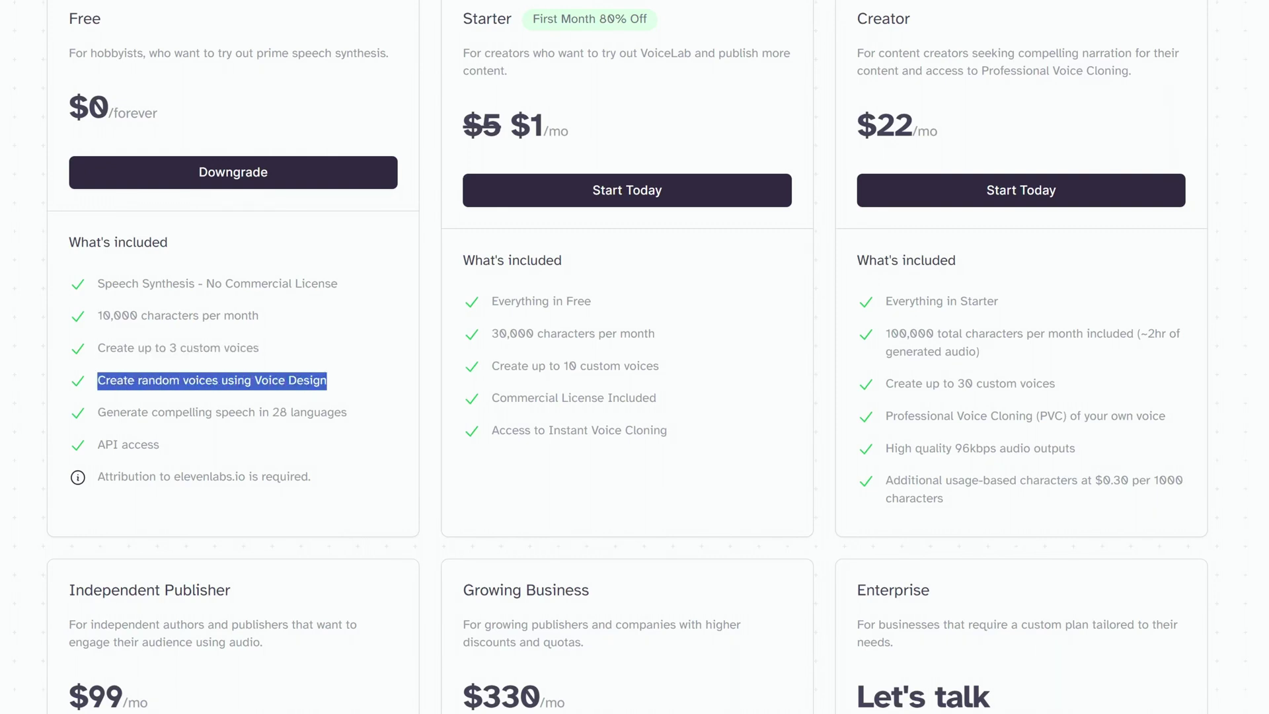
{"action": "left_click_drag", "start_coordinate": [98, 413], "coordinate": [348, 410]}
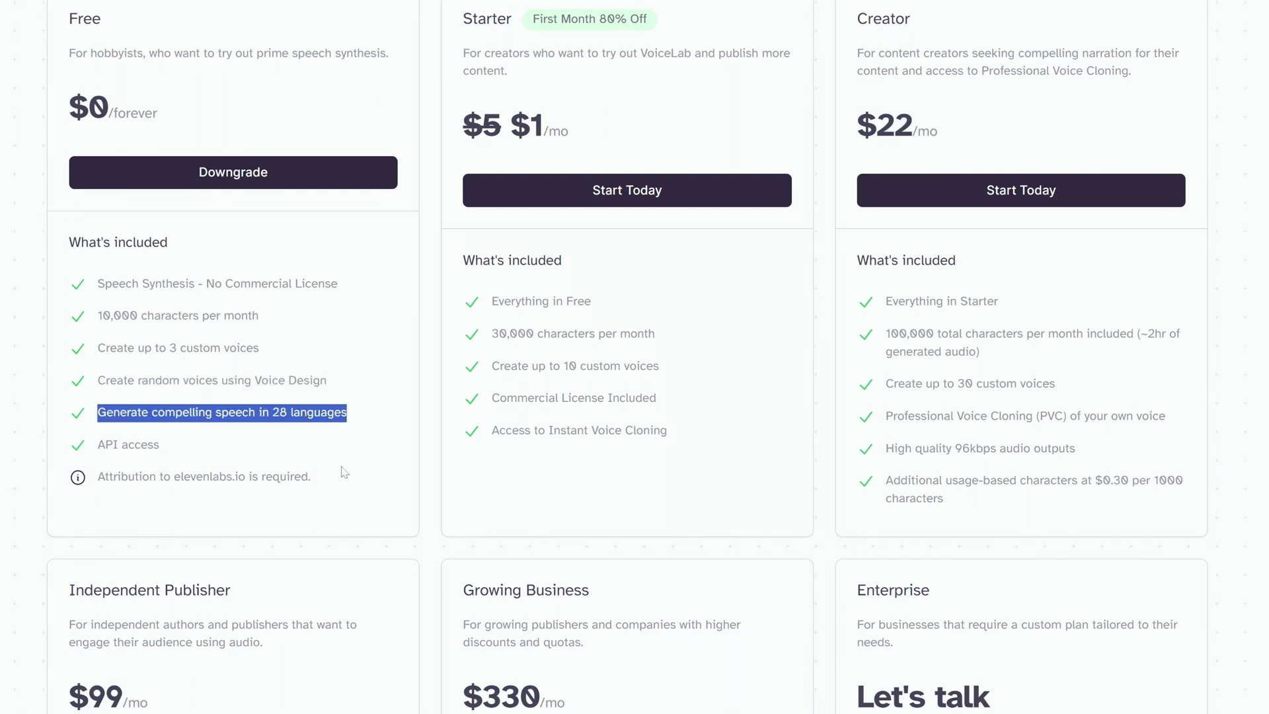
{"action": "left_click_drag", "start_coordinate": [98, 444], "coordinate": [166, 446]}
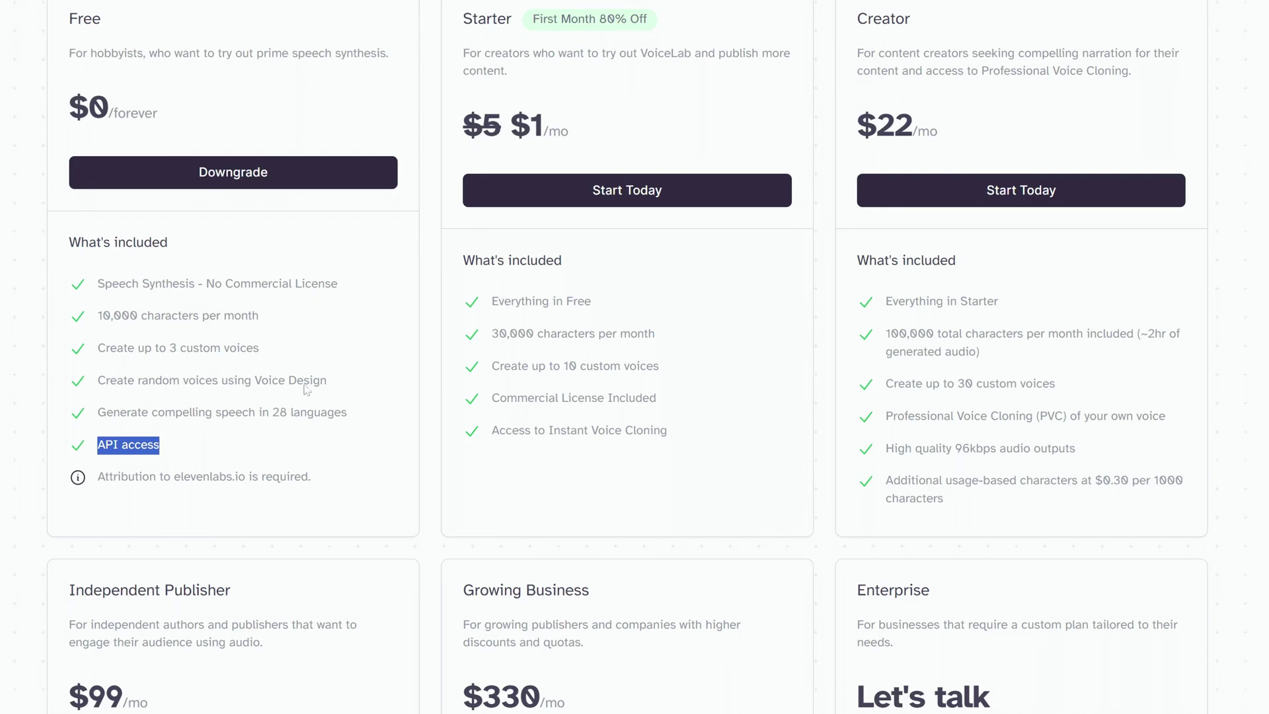
{"action": "left_click_drag", "start_coordinate": [68, 18], "coordinate": [122, 20]}
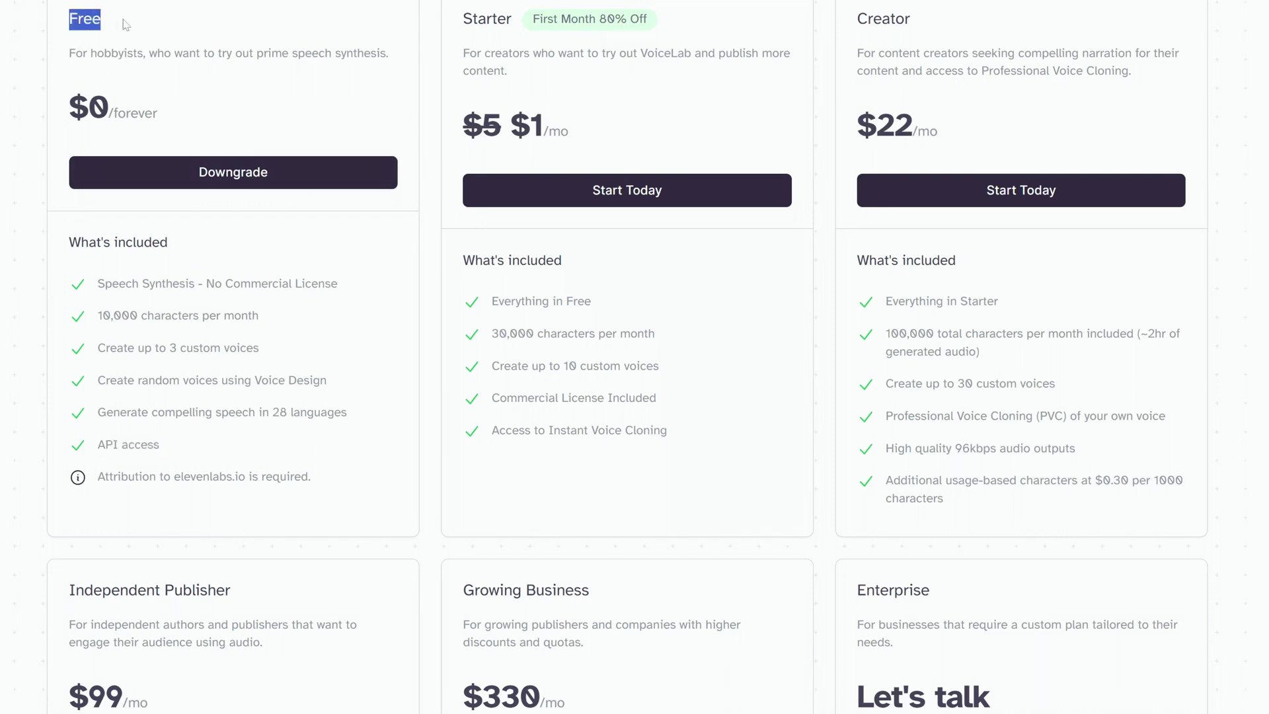
- Examine the Starter plan's included features, covering its character allowance, custom voices, commercial license and Instant Voice Cloning
{"action": "left_click", "coordinate": [492, 311]}
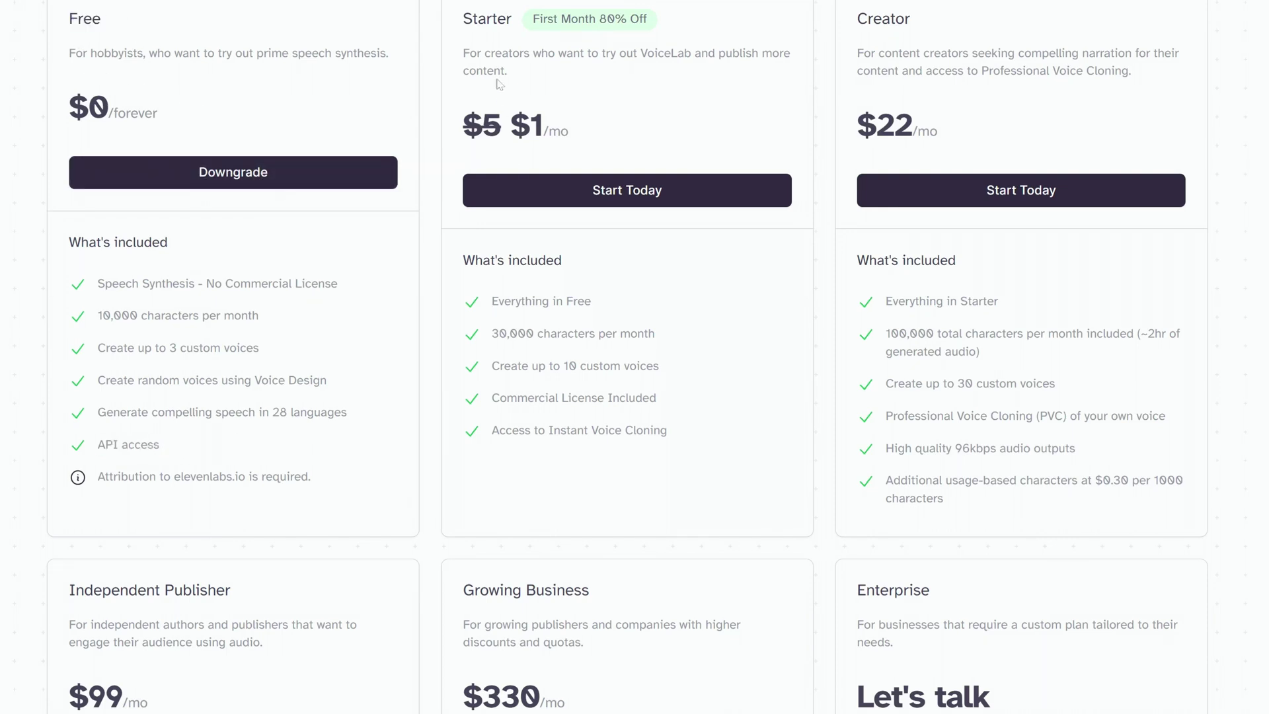
{"action": "left_click_drag", "start_coordinate": [463, 20], "coordinate": [511, 20]}
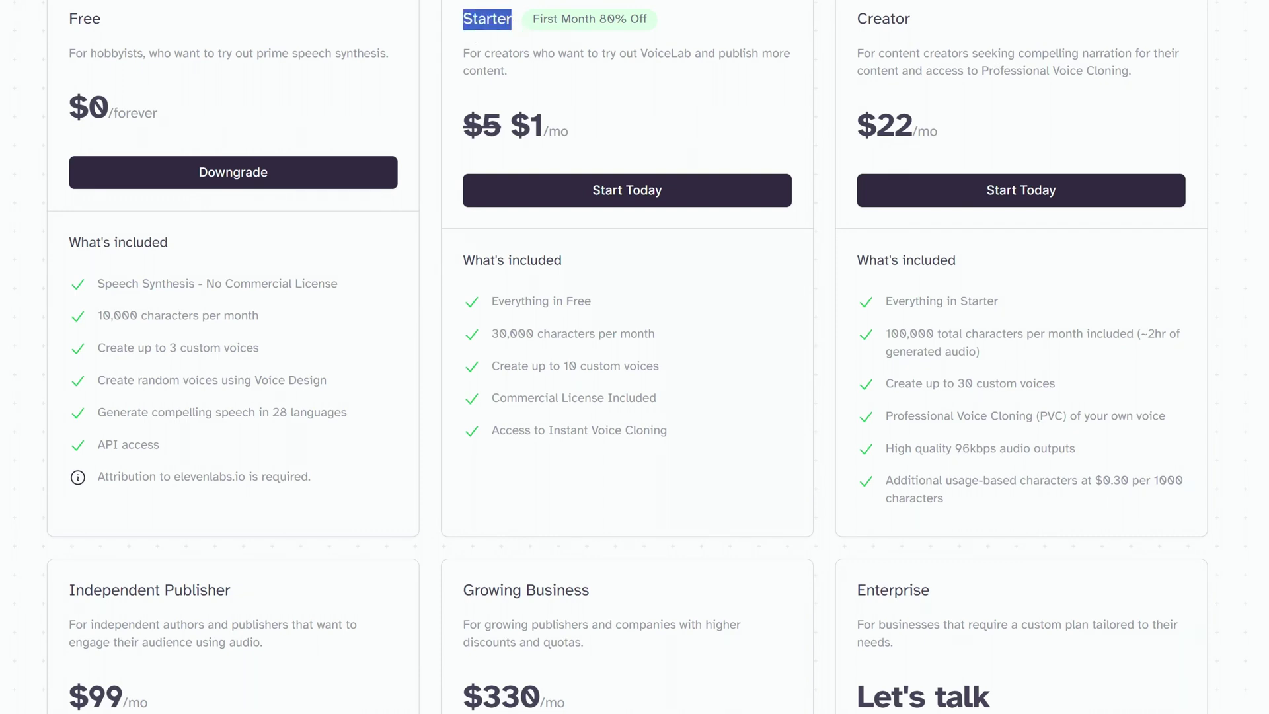
{"action": "left_click_drag", "start_coordinate": [491, 301], "coordinate": [597, 308]}
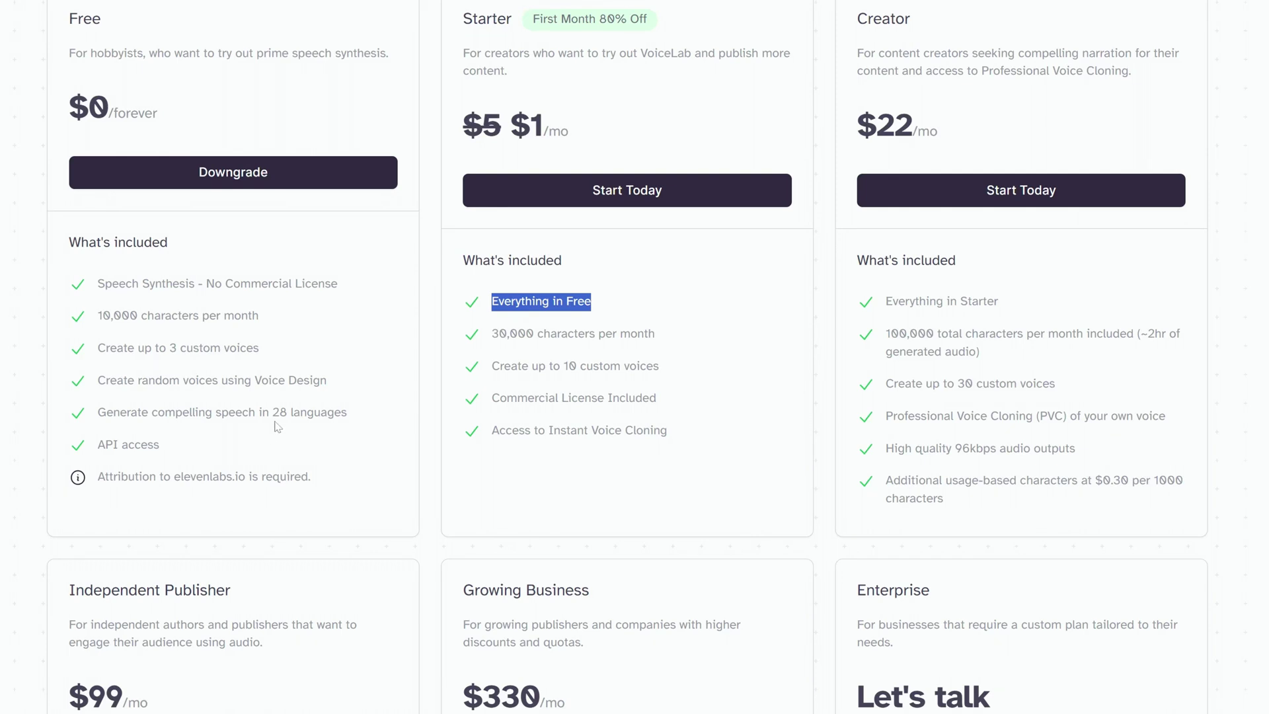
{"action": "left_click_drag", "start_coordinate": [492, 334], "coordinate": [534, 334]}
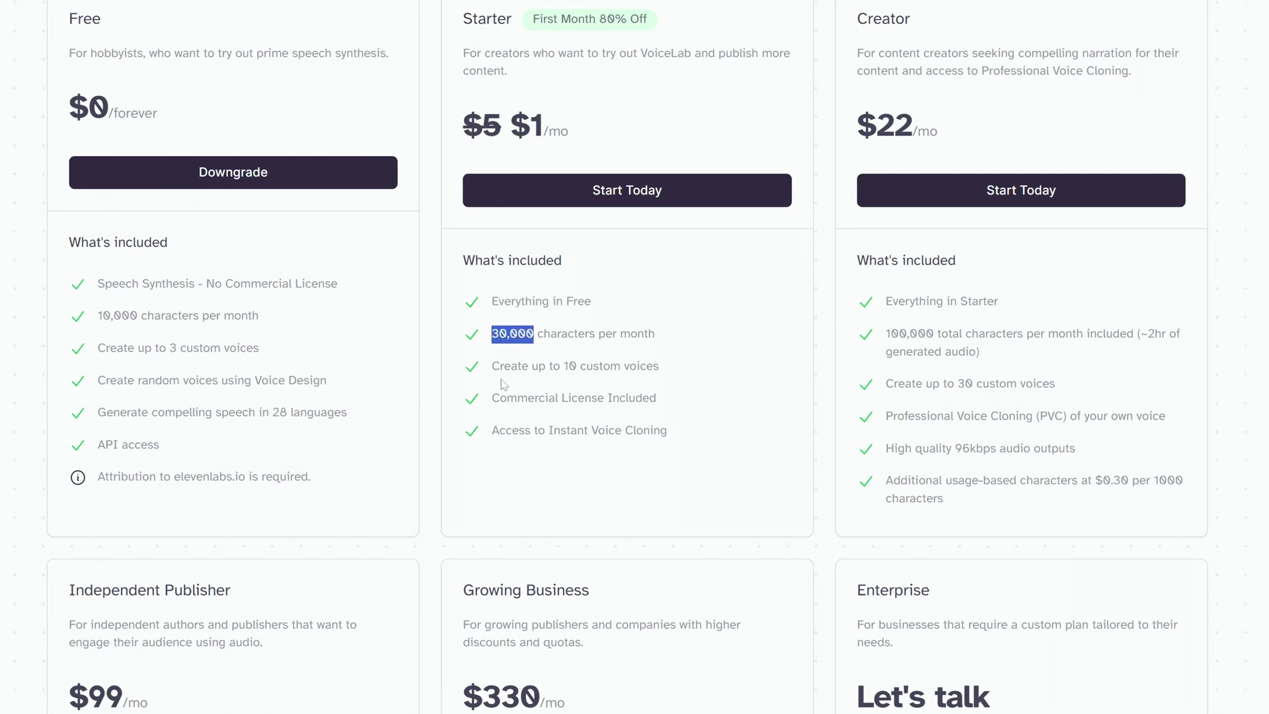
{"action": "left_click_drag", "start_coordinate": [492, 372], "coordinate": [683, 384]}
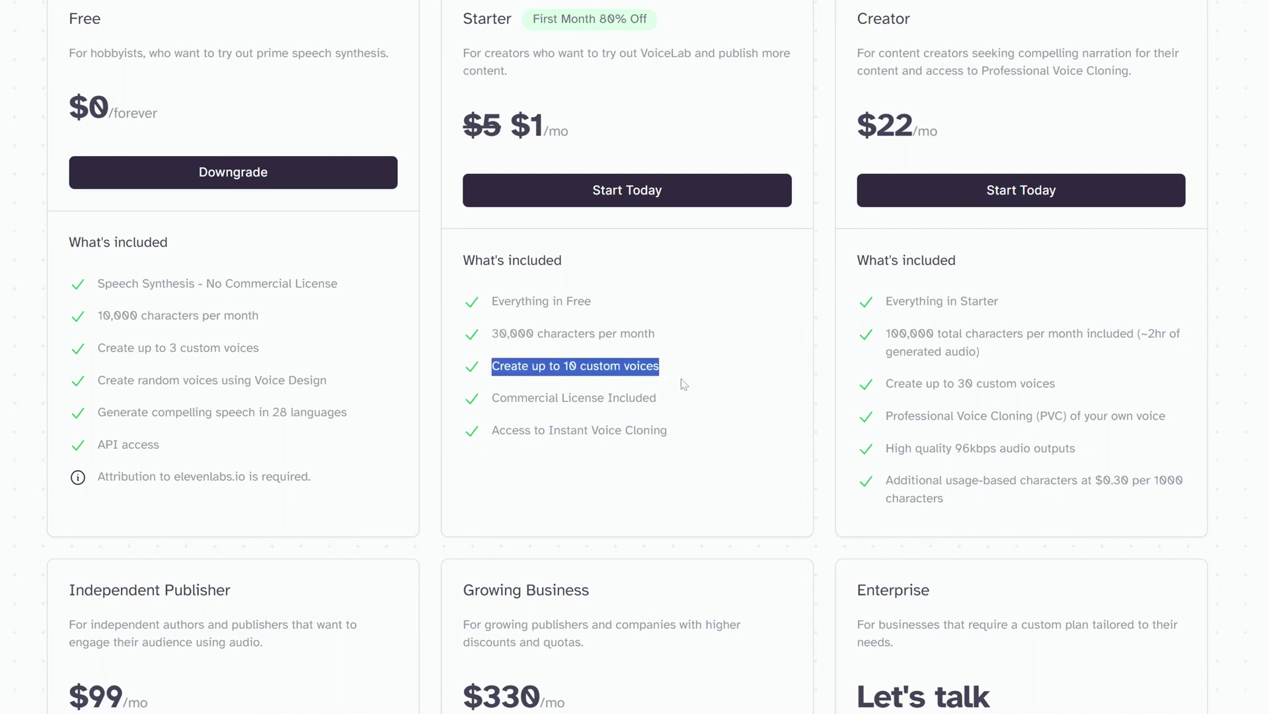
{"action": "left_click_drag", "start_coordinate": [492, 398], "coordinate": [673, 403]}
{"action": "left_click_drag", "start_coordinate": [492, 430], "coordinate": [671, 434]}
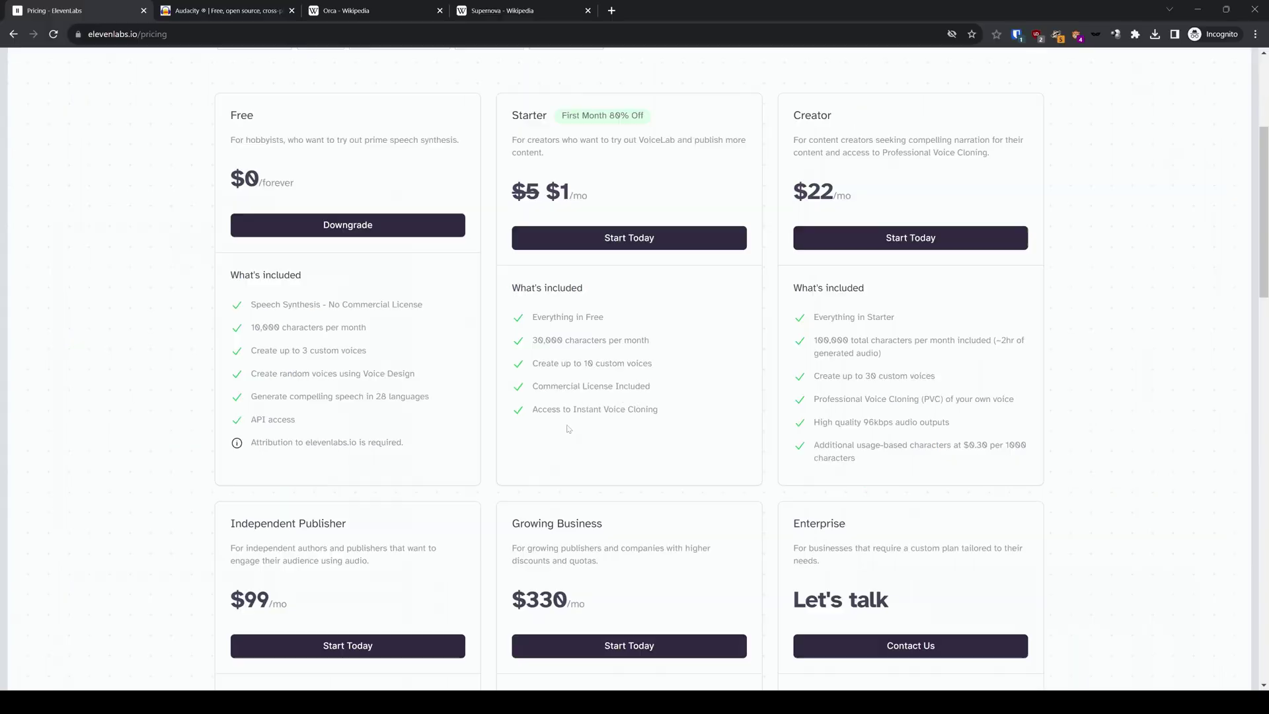
- Open the sign-up form, enter the account e-mail and password, and submit the registration without opting into product updates
{"action": "scroll", "coordinate": [568, 429], "scroll_direction": "up", "scroll_amount": 4}
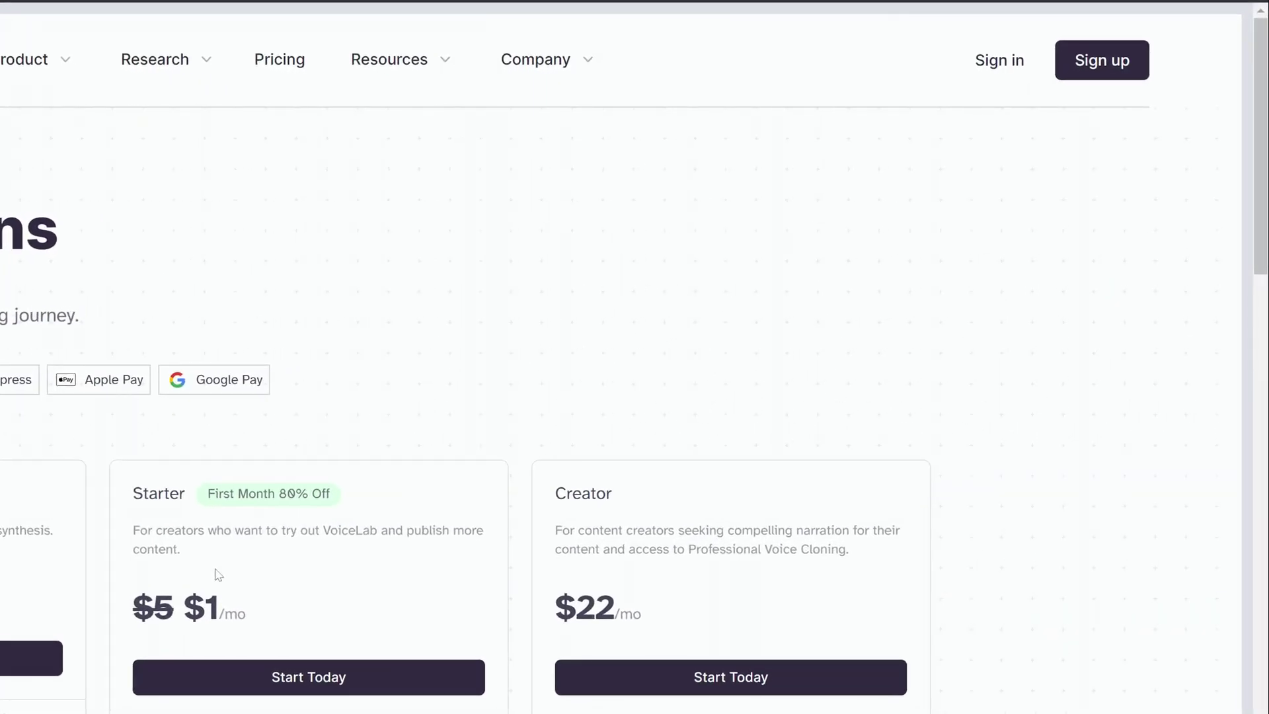
{"action": "left_click", "coordinate": [1104, 62]}
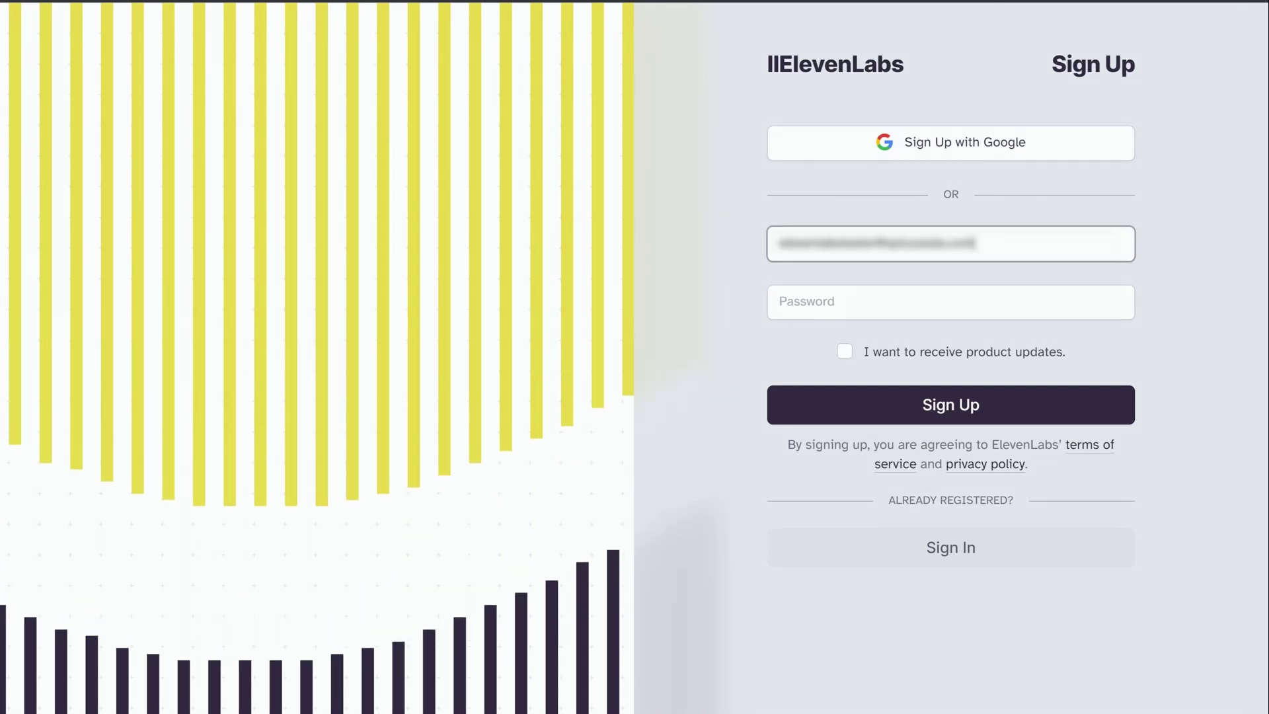
{"action": "key", "text": "Tab"}
{"action": "type", "text": "****"}
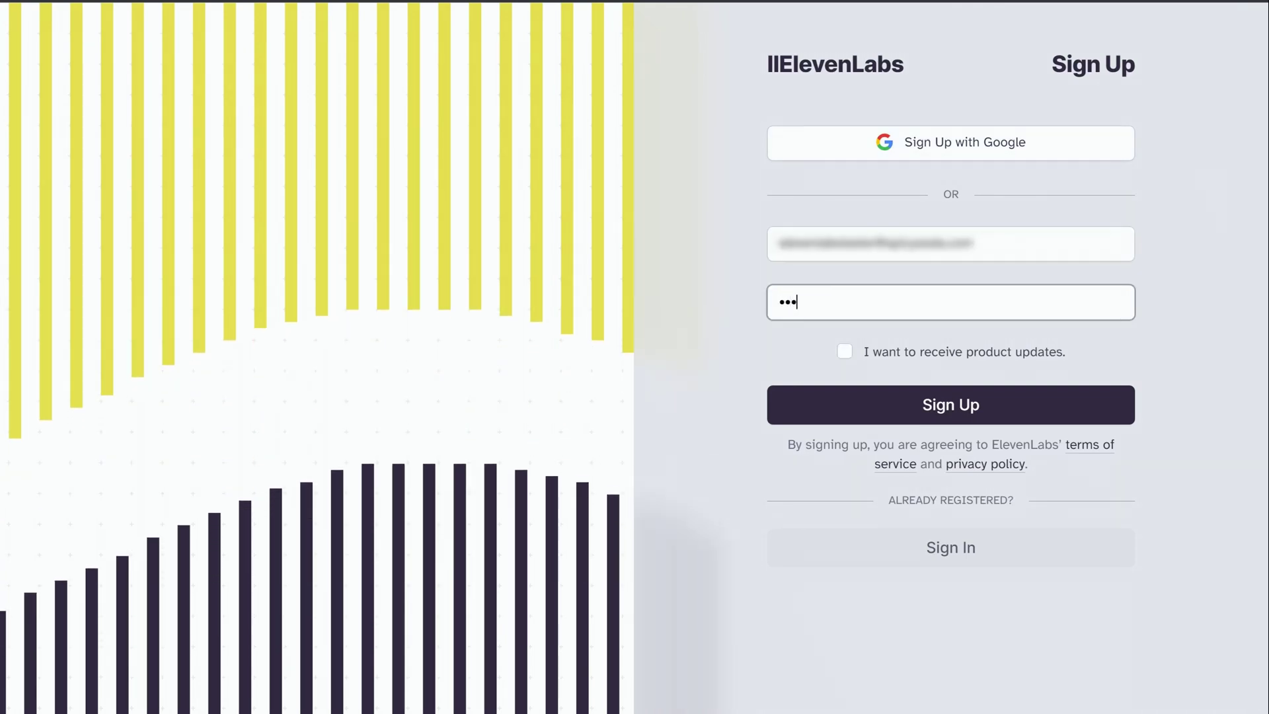
{"action": "type", "text": "*"}
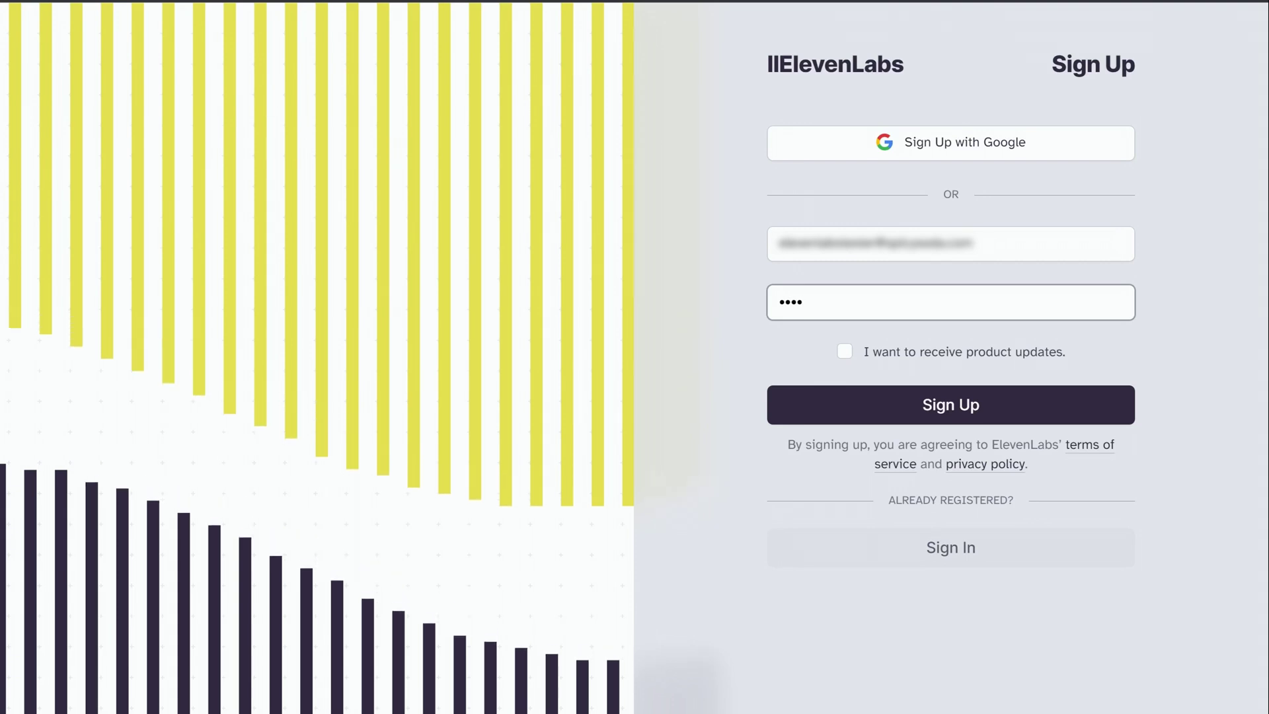
{"action": "type", "text": "*****"}
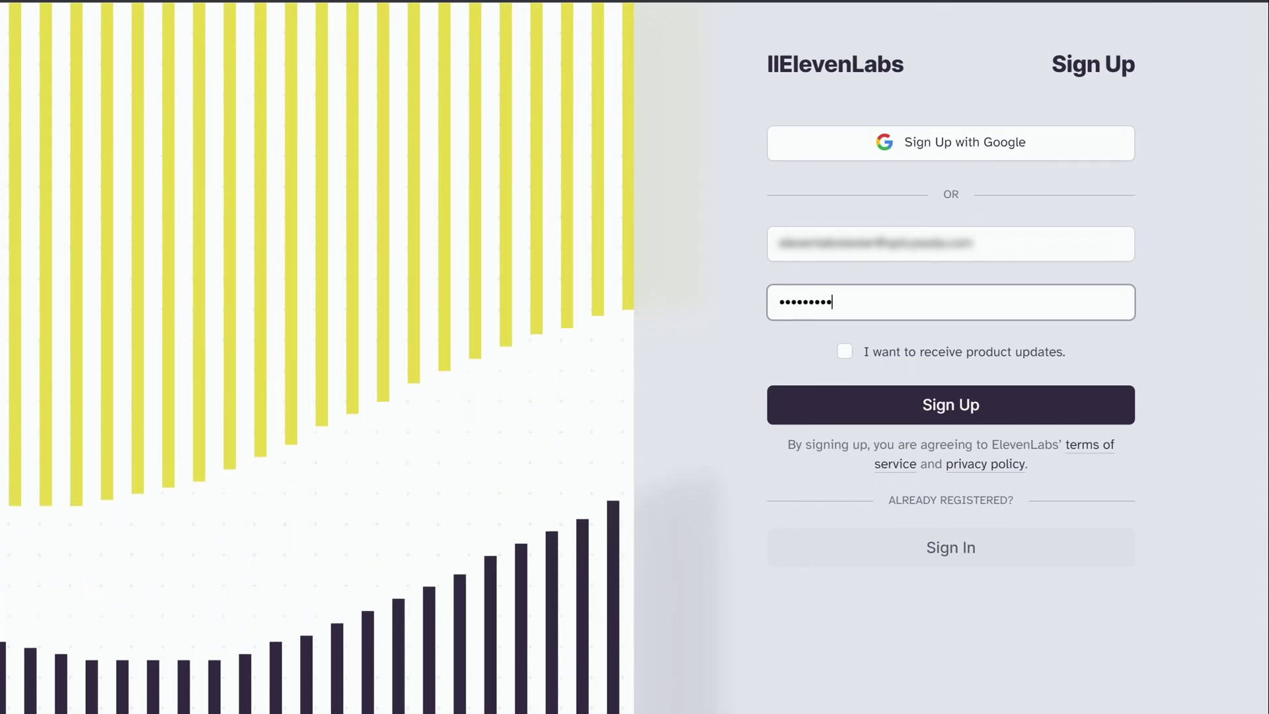
{"action": "type", "text": "**"}
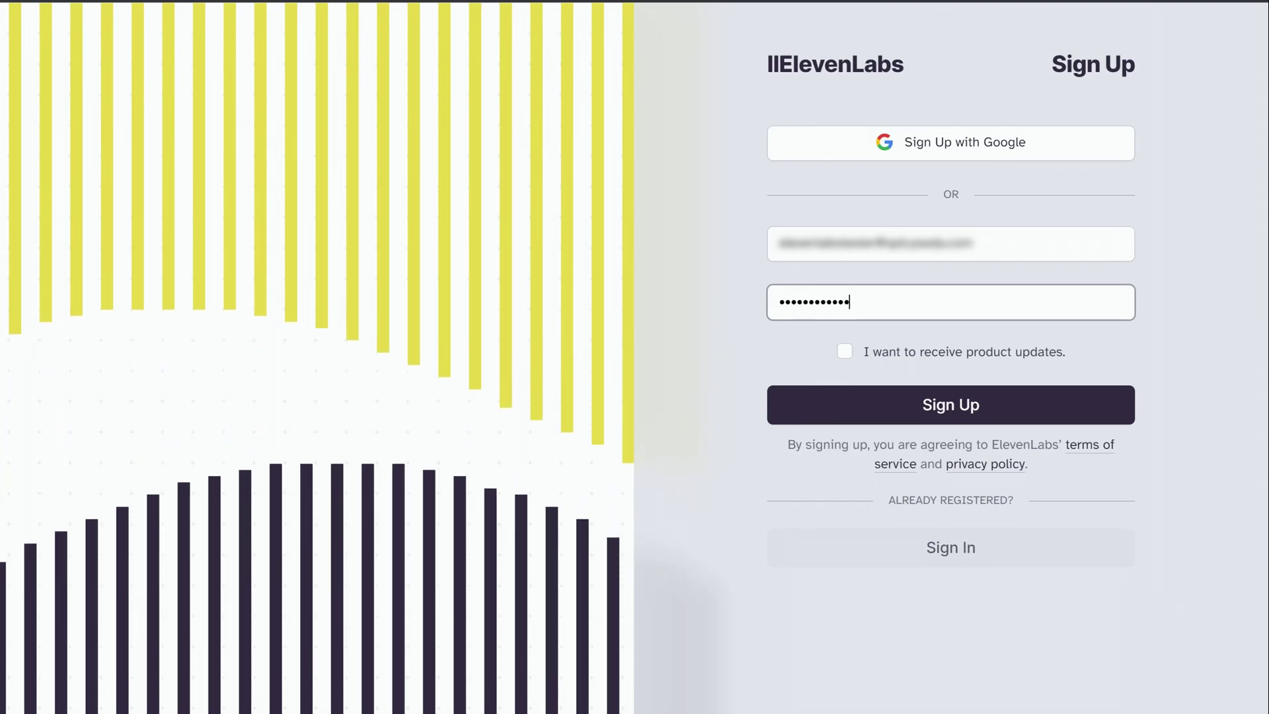
{"action": "type", "text": "***"}
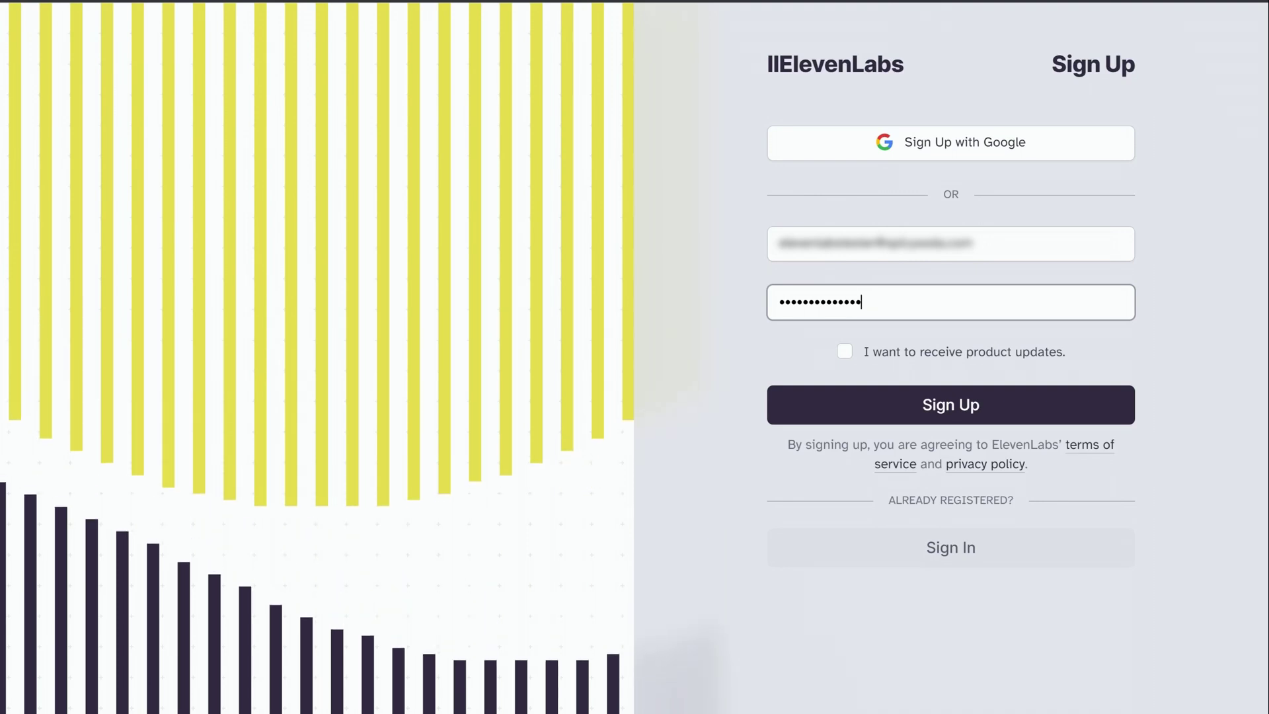
{"action": "type", "text": "*"}
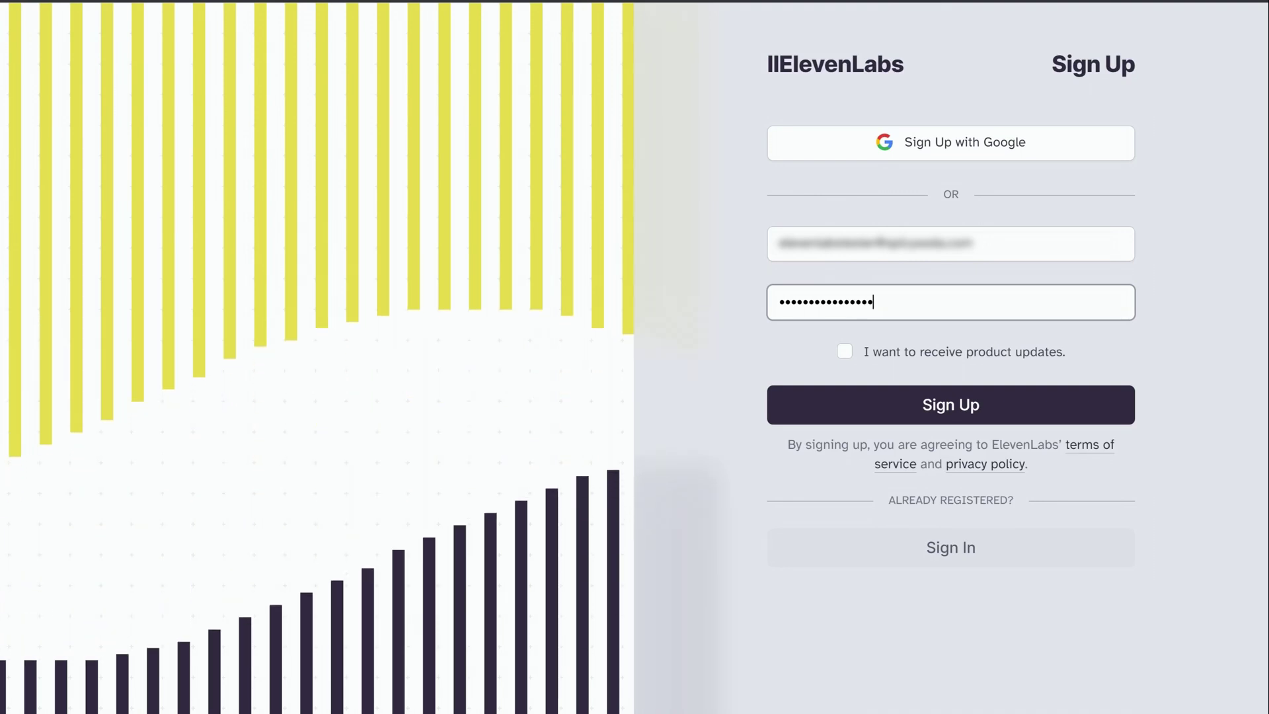
{"action": "left_click", "coordinate": [949, 410]}
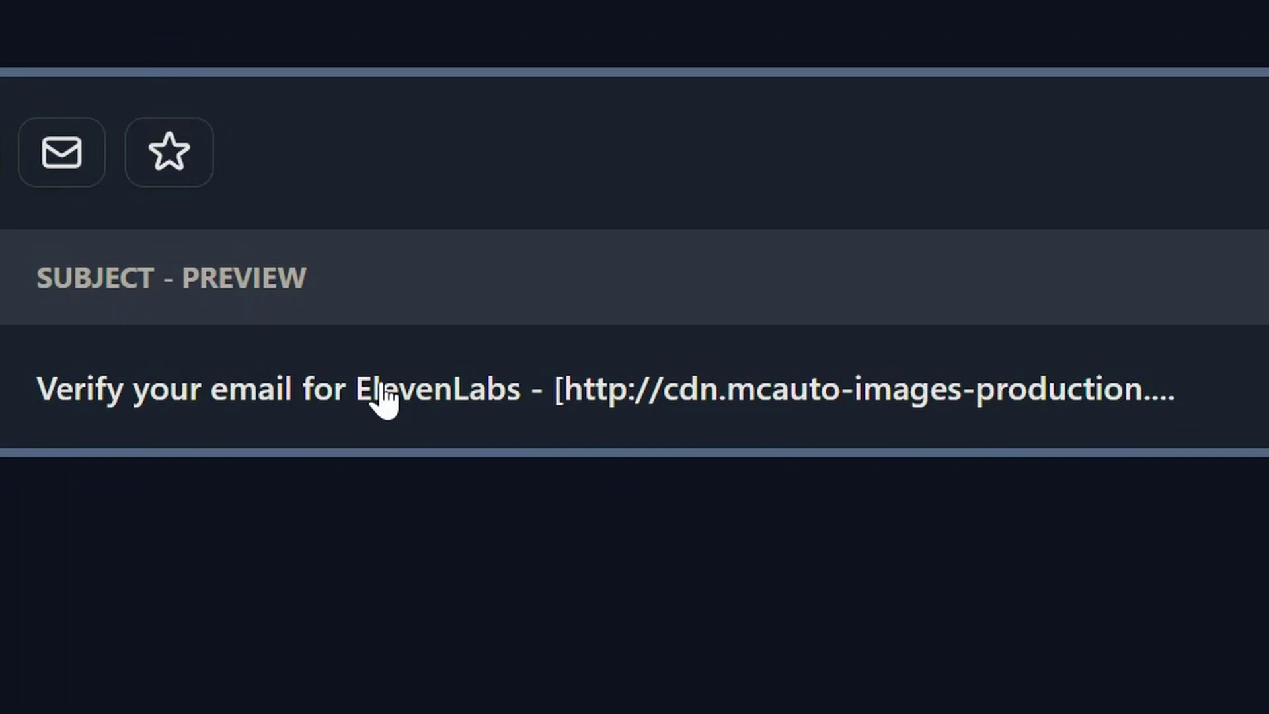
- Verify the address through the "Verify your email for ElevenLabs" message and sign in with the account e-mail and password
{"action": "left_click", "coordinate": [387, 399]}
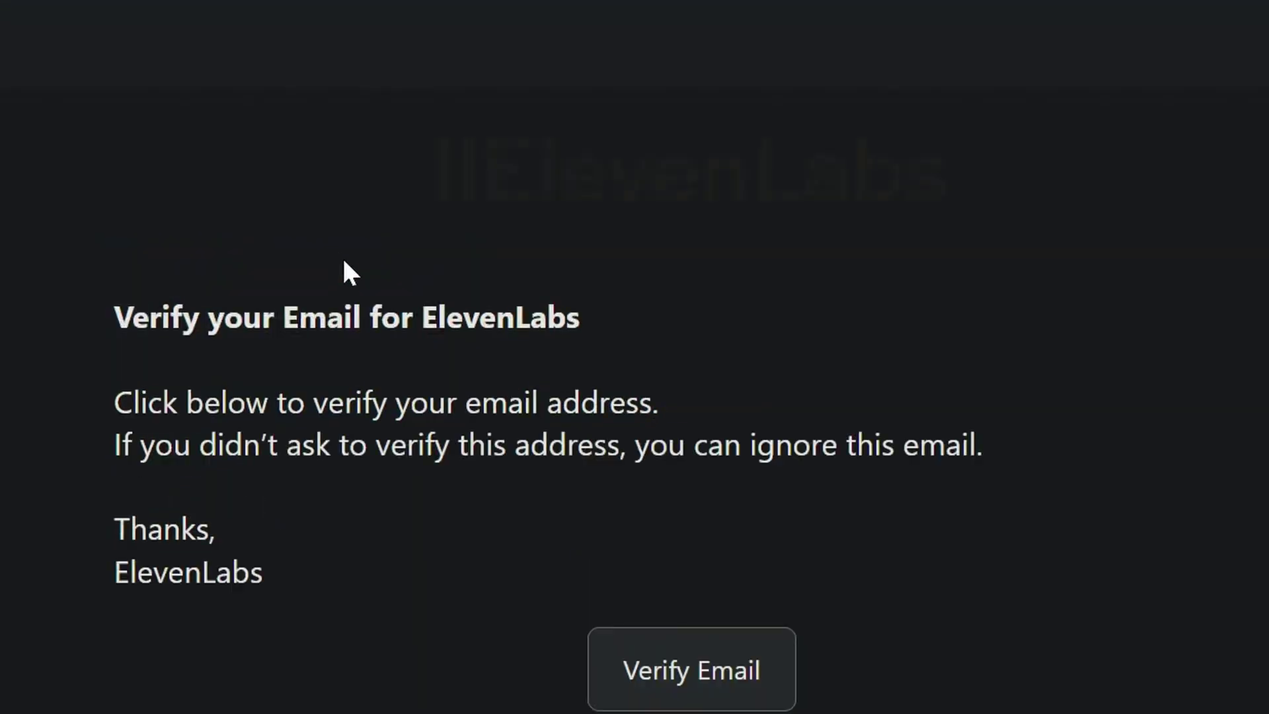
{"action": "left_click", "coordinate": [707, 682]}
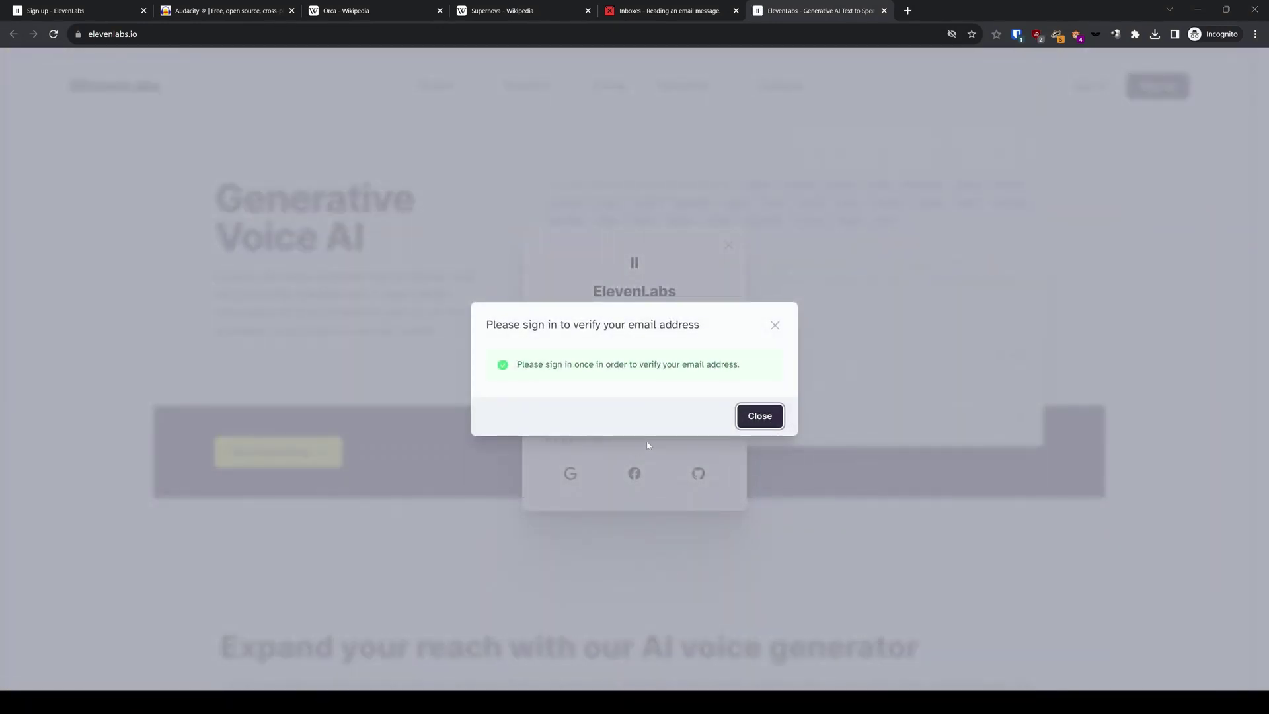
{"action": "left_click", "coordinate": [764, 422]}
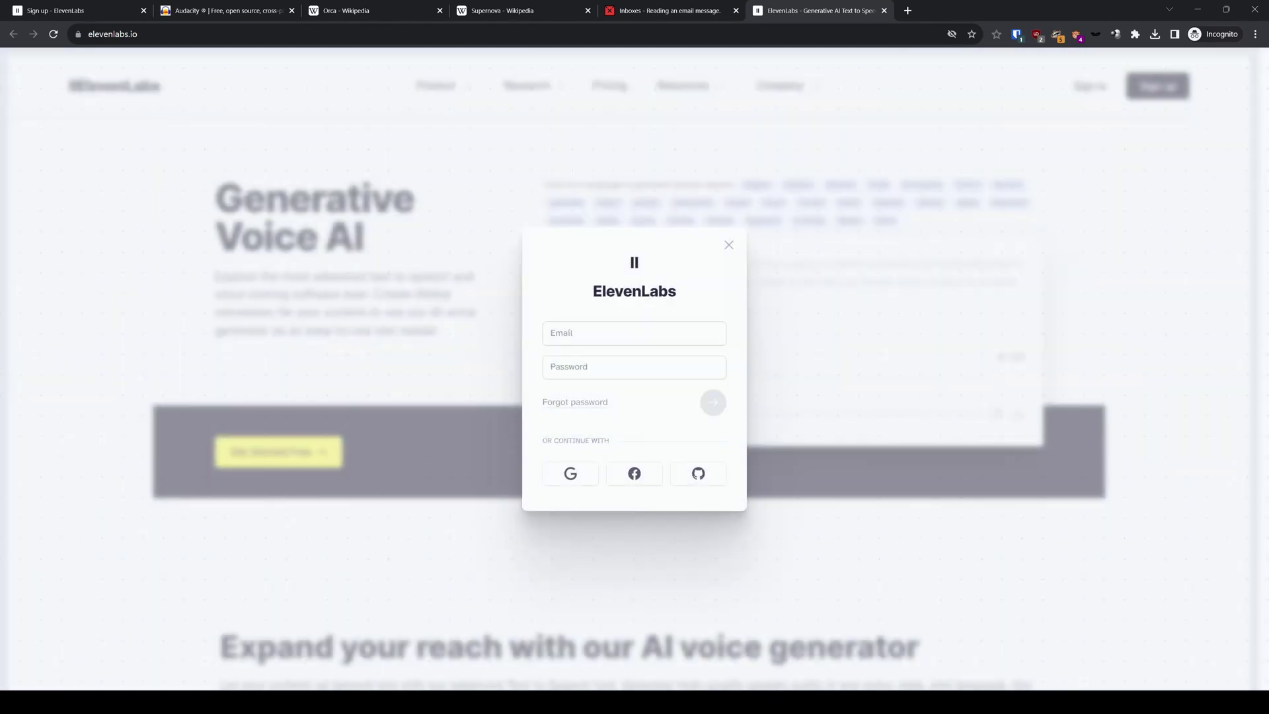
{"action": "key", "text": "ctrl+shift+l"}
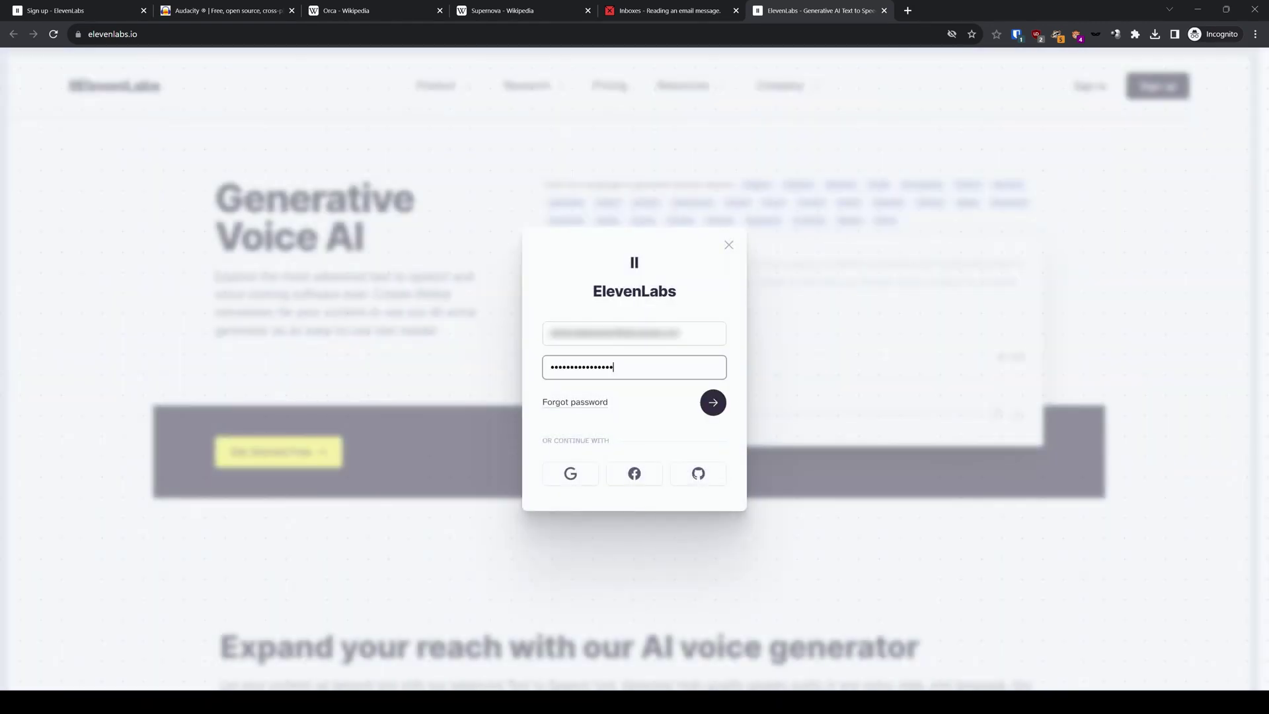
{"action": "left_click", "coordinate": [713, 404]}
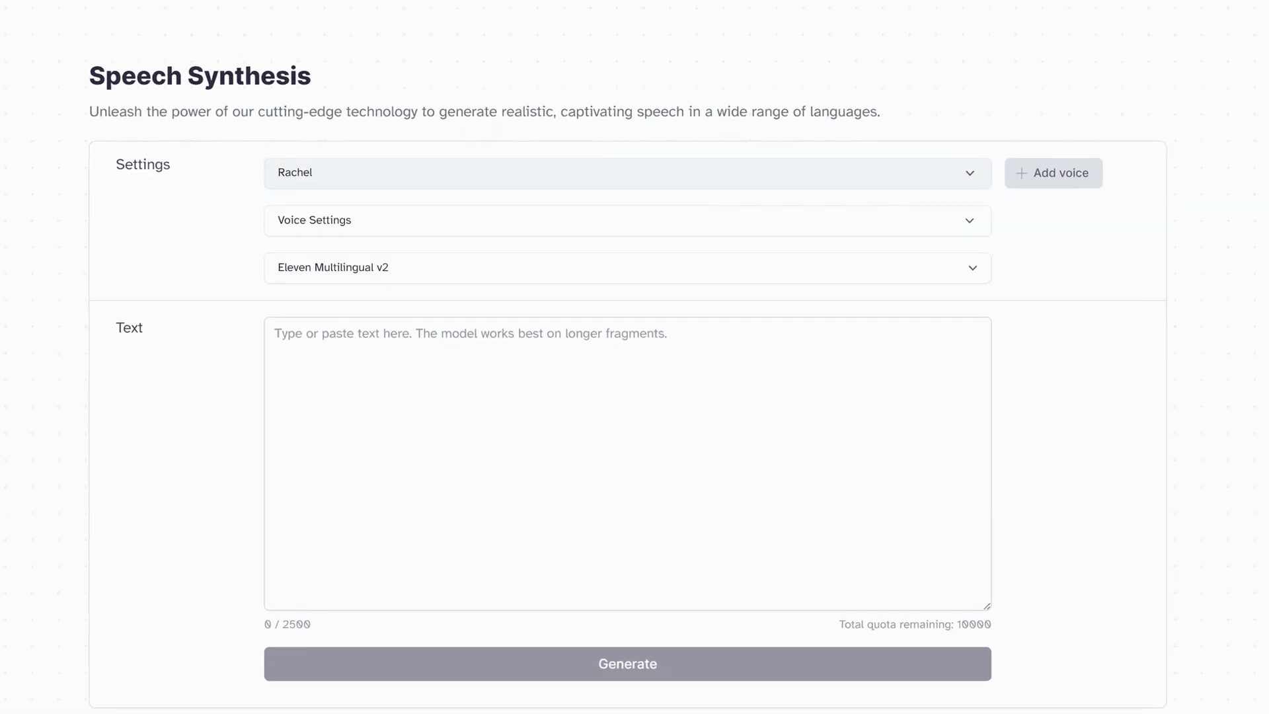
- Browse the premade voices for speech synthesis and select Arnold, the crisp American narration voice
{"action": "left_click", "coordinate": [967, 177]}
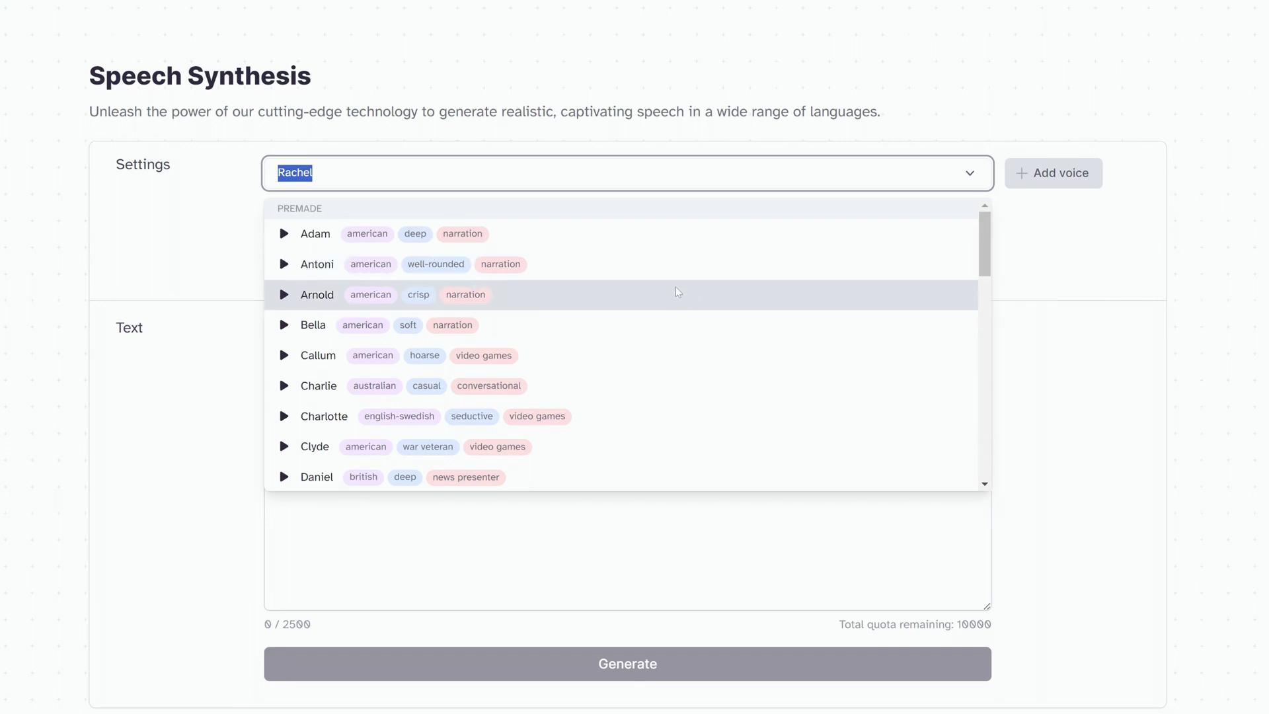
{"action": "scroll", "coordinate": [683, 366], "scroll_direction": "down", "scroll_amount": 2}
{"action": "scroll", "coordinate": [682, 367], "scroll_direction": "down", "scroll_amount": 4}
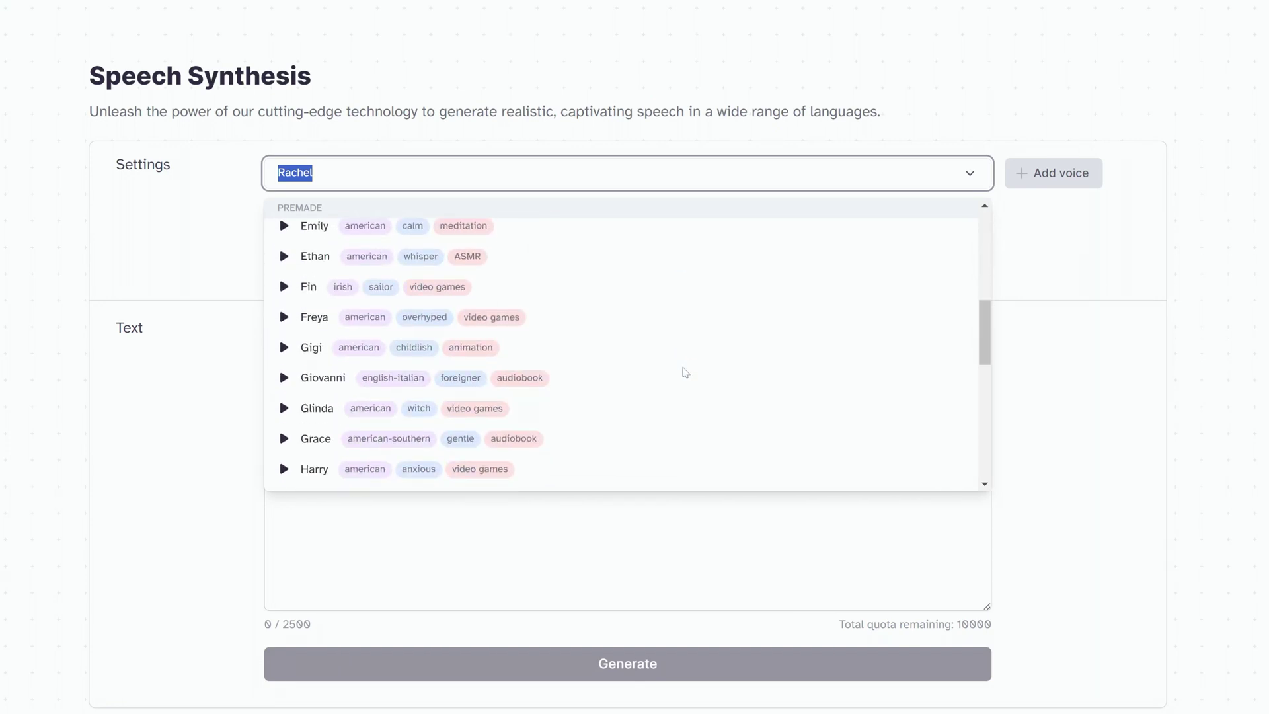
{"action": "scroll", "coordinate": [683, 370], "scroll_direction": "down", "scroll_amount": 3}
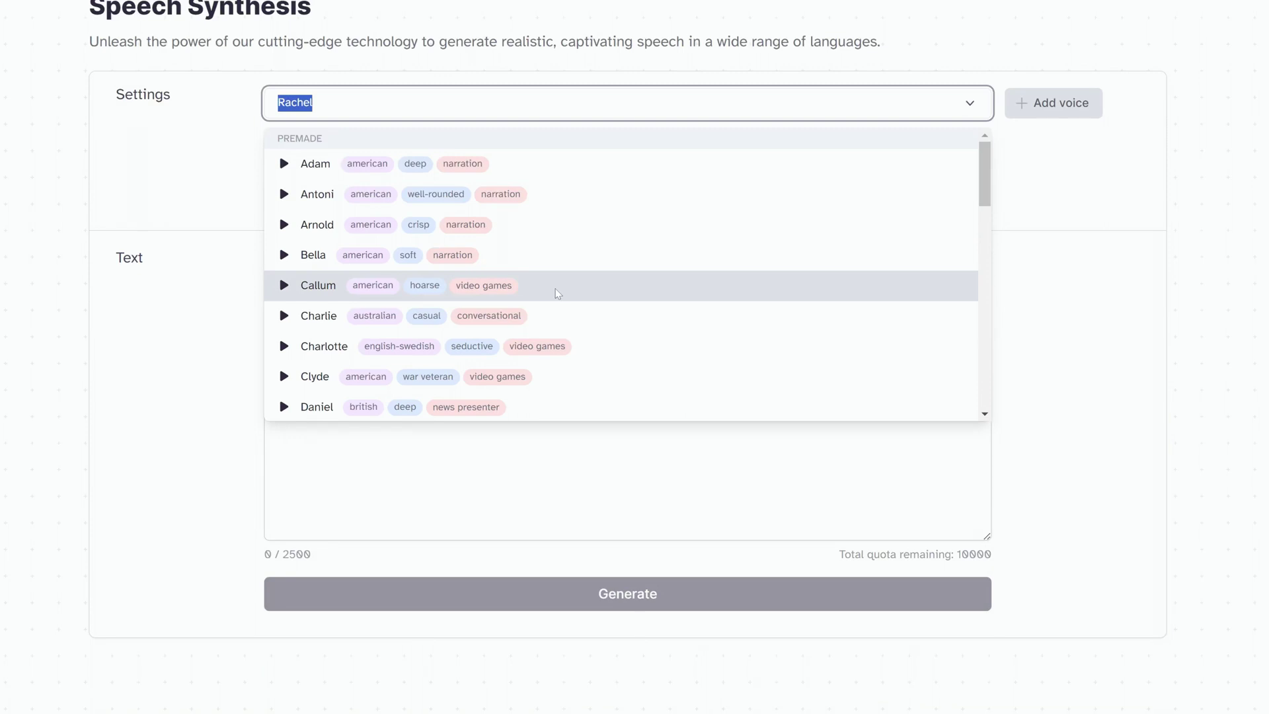
{"action": "left_click", "coordinate": [540, 236]}
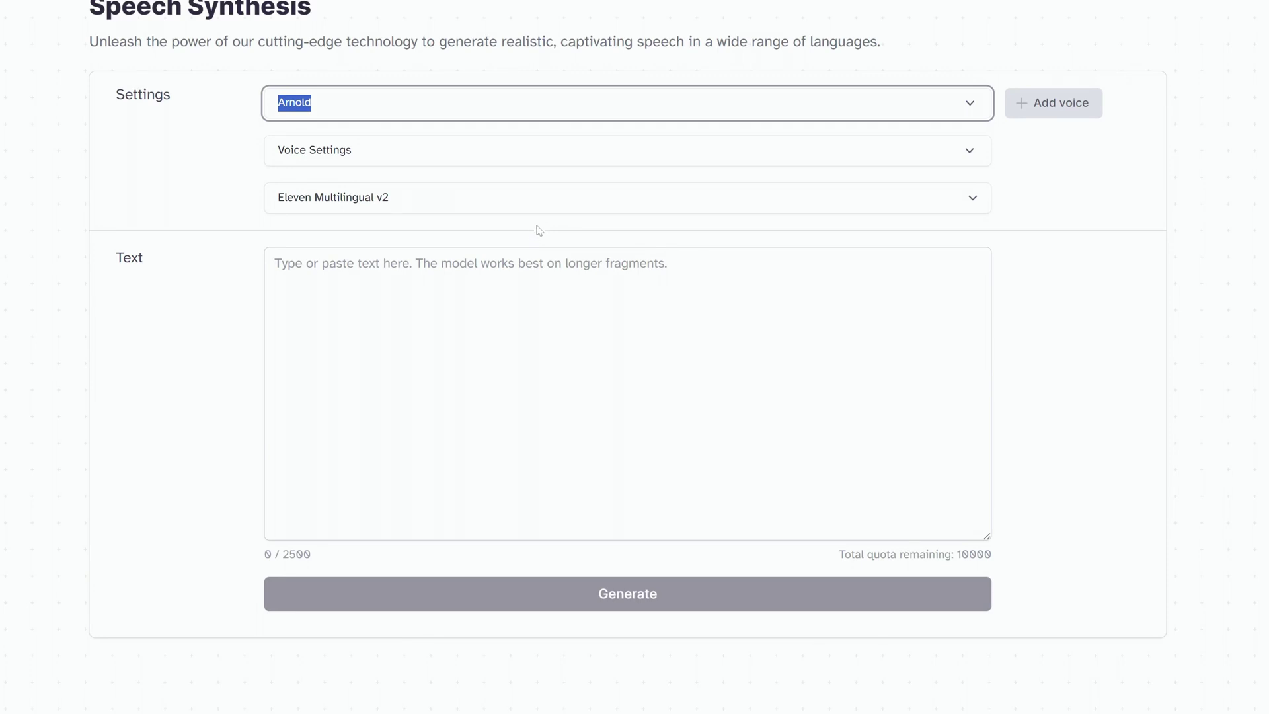
- Expand the voice settings and read the explanations for Stability, Clarity + Similarity Enhancement, Style Exaggeration and Speaker Boost
{"action": "left_click", "coordinate": [497, 163]}
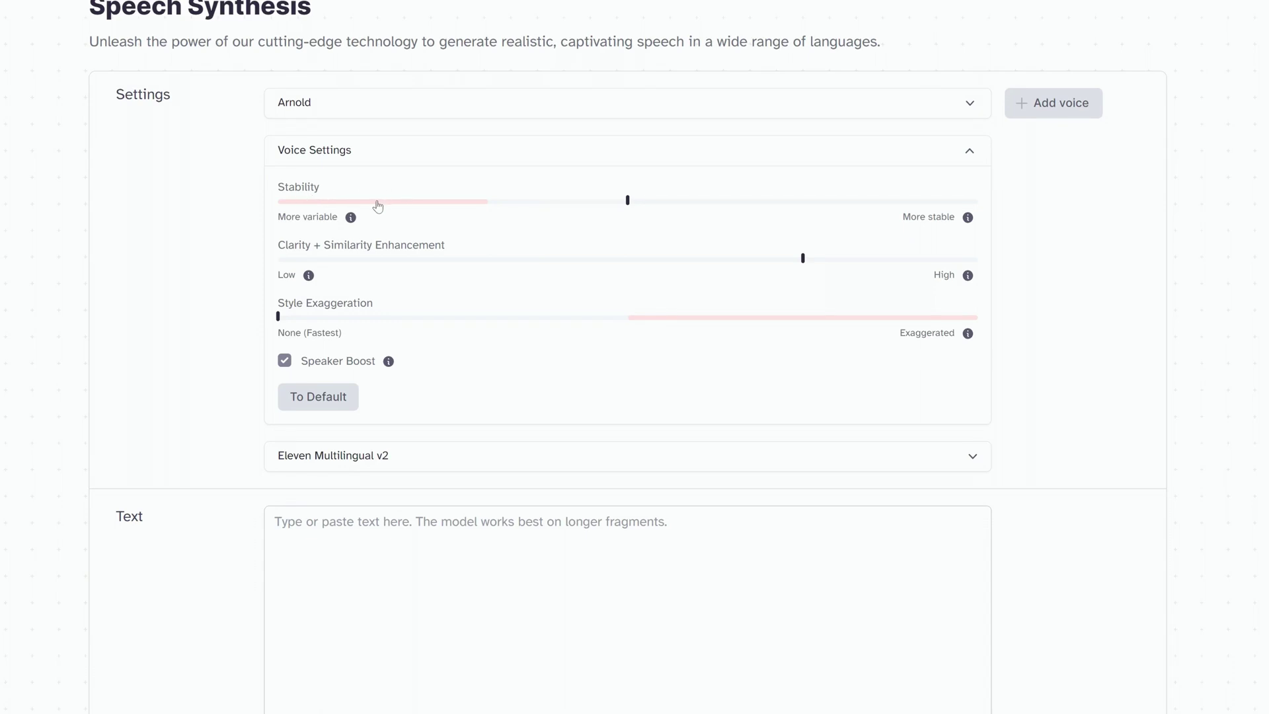
{"action": "mouse_move", "coordinate": [353, 221]}
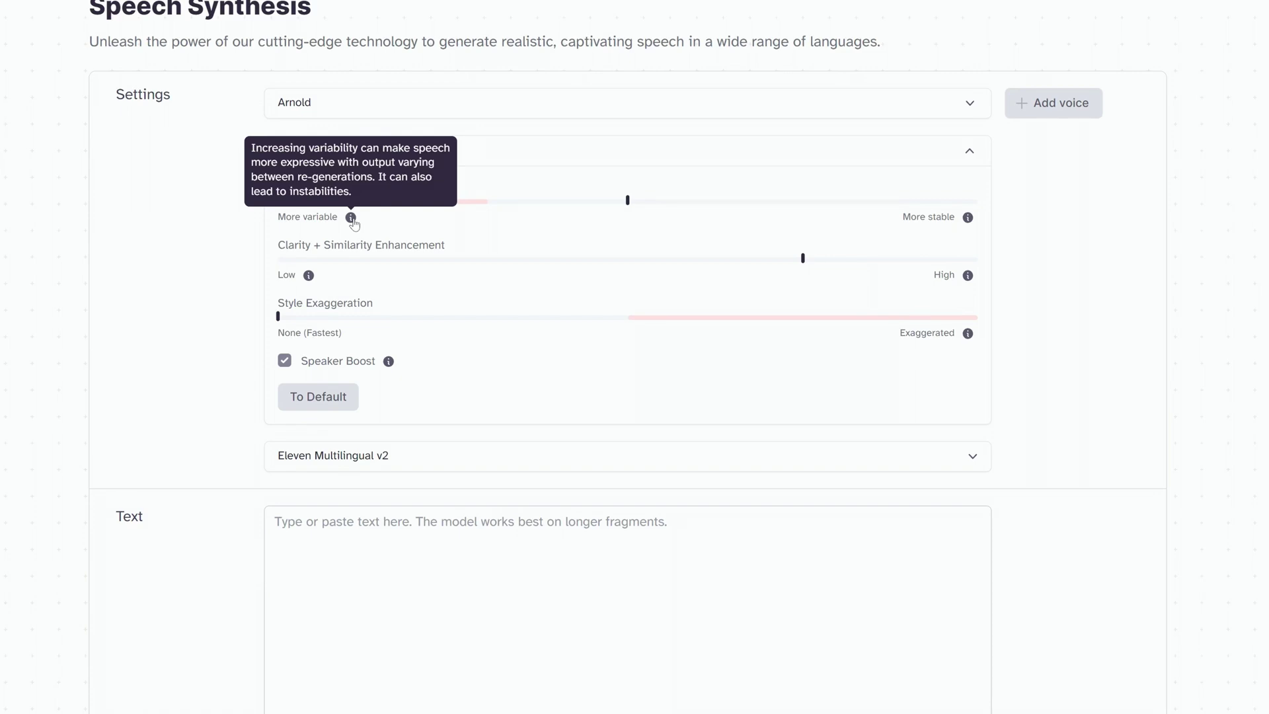
{"action": "mouse_move", "coordinate": [966, 219]}
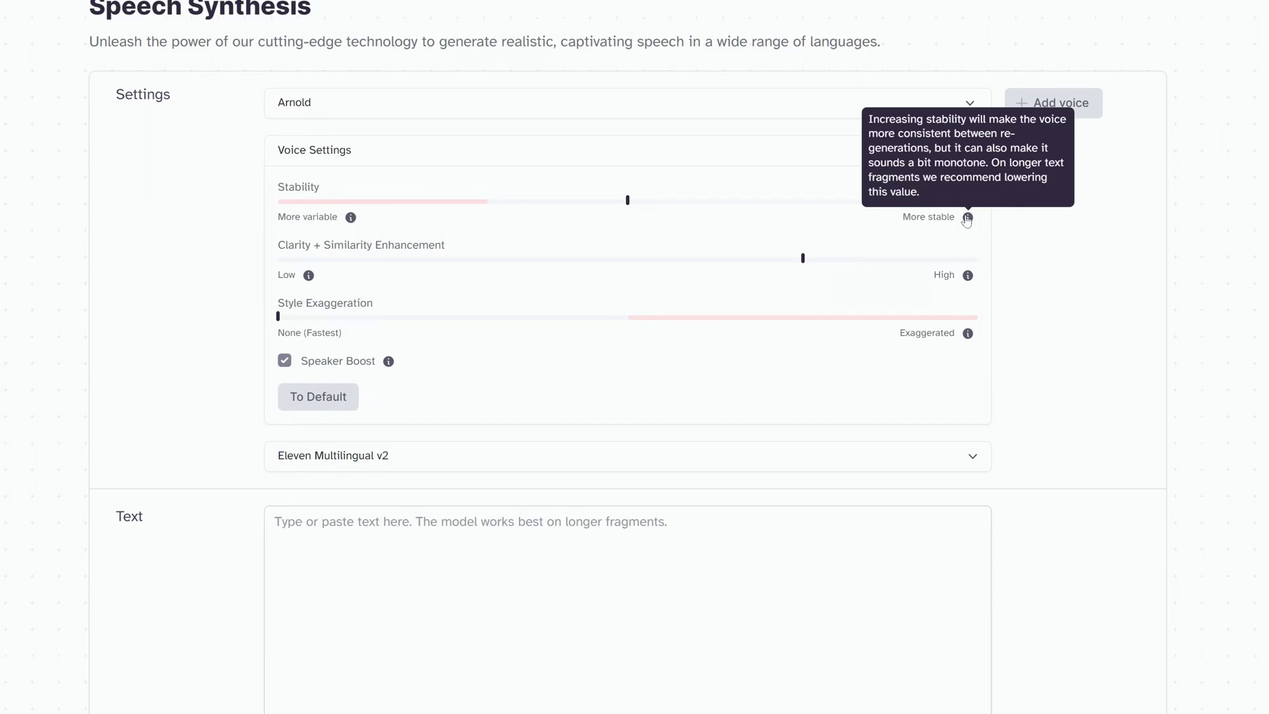
{"action": "mouse_move", "coordinate": [314, 283]}
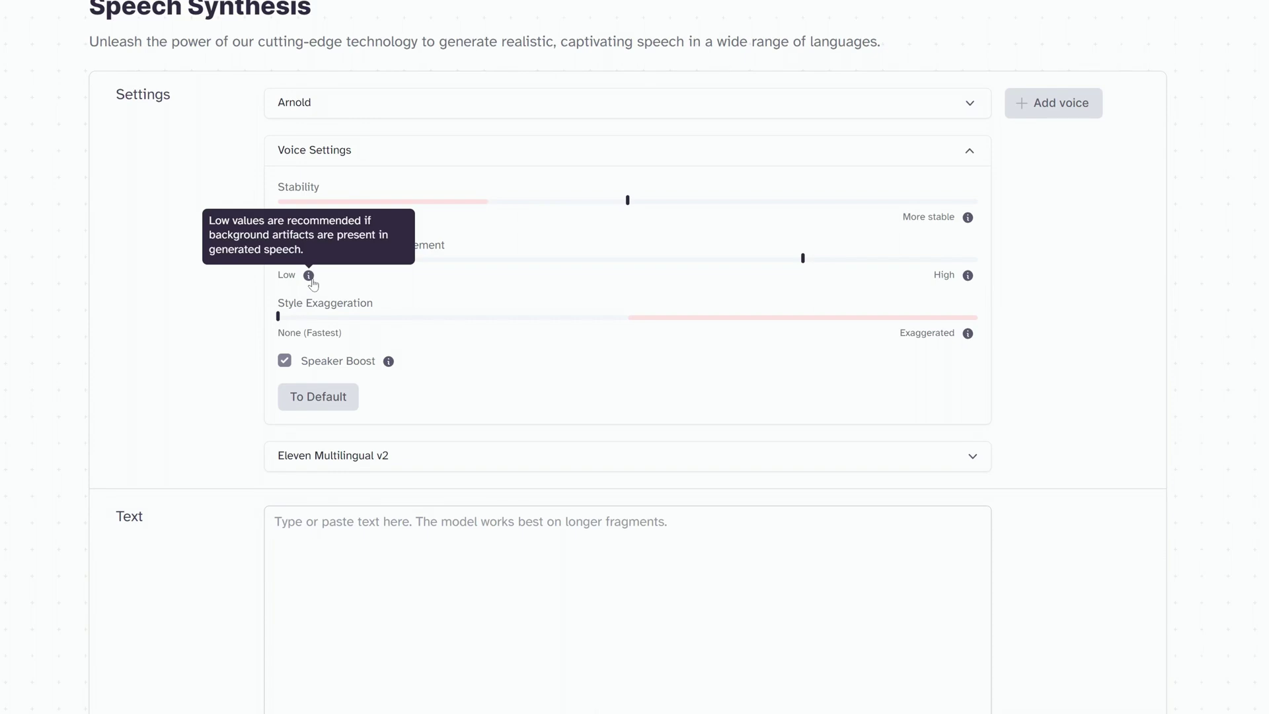
{"action": "mouse_move", "coordinate": [968, 286]}
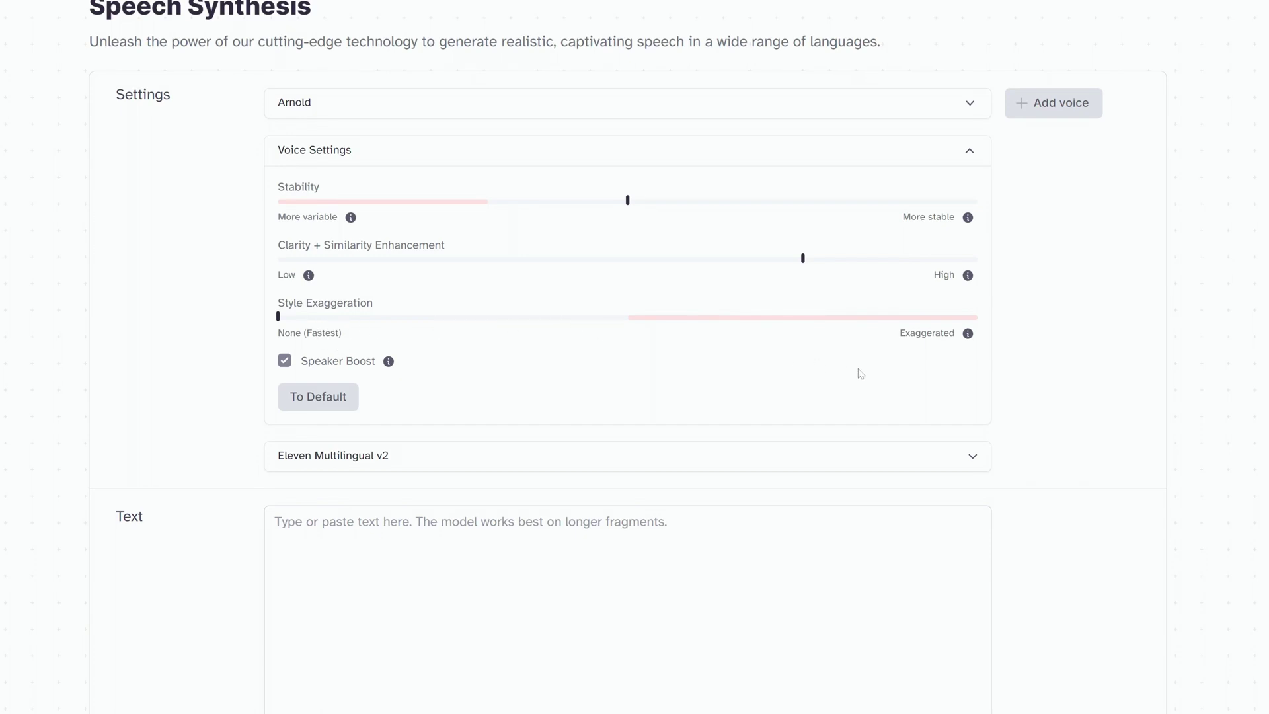
{"action": "mouse_move", "coordinate": [968, 338]}
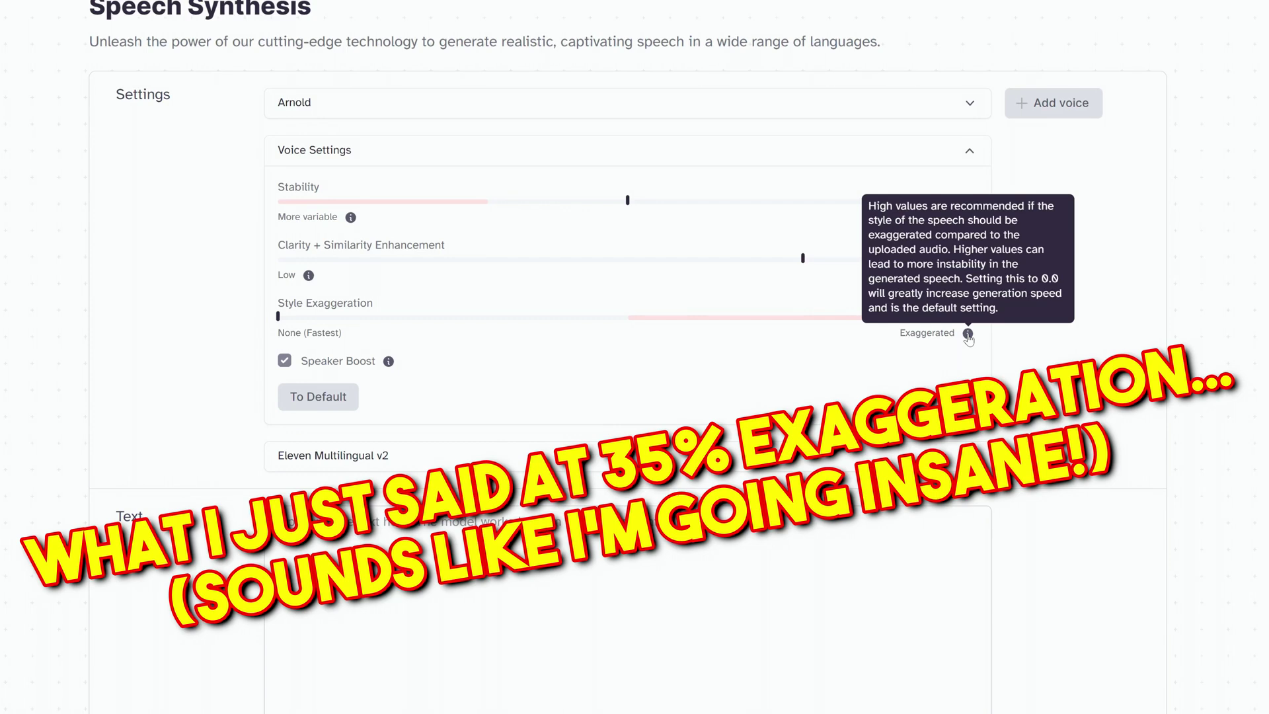
{"action": "mouse_move", "coordinate": [389, 369]}
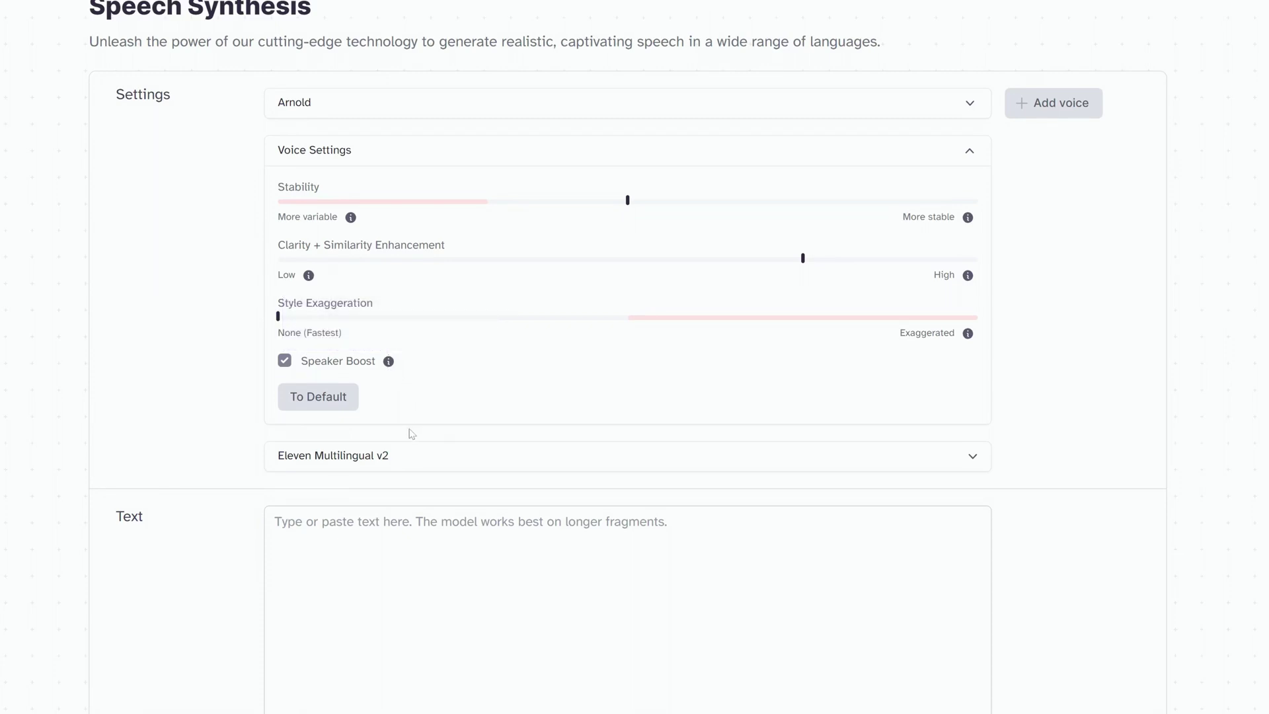
- Choose Eleven Multilingual v2 as the speech model and check the text's character limit and the total quota remaining
{"action": "left_click", "coordinate": [456, 460]}
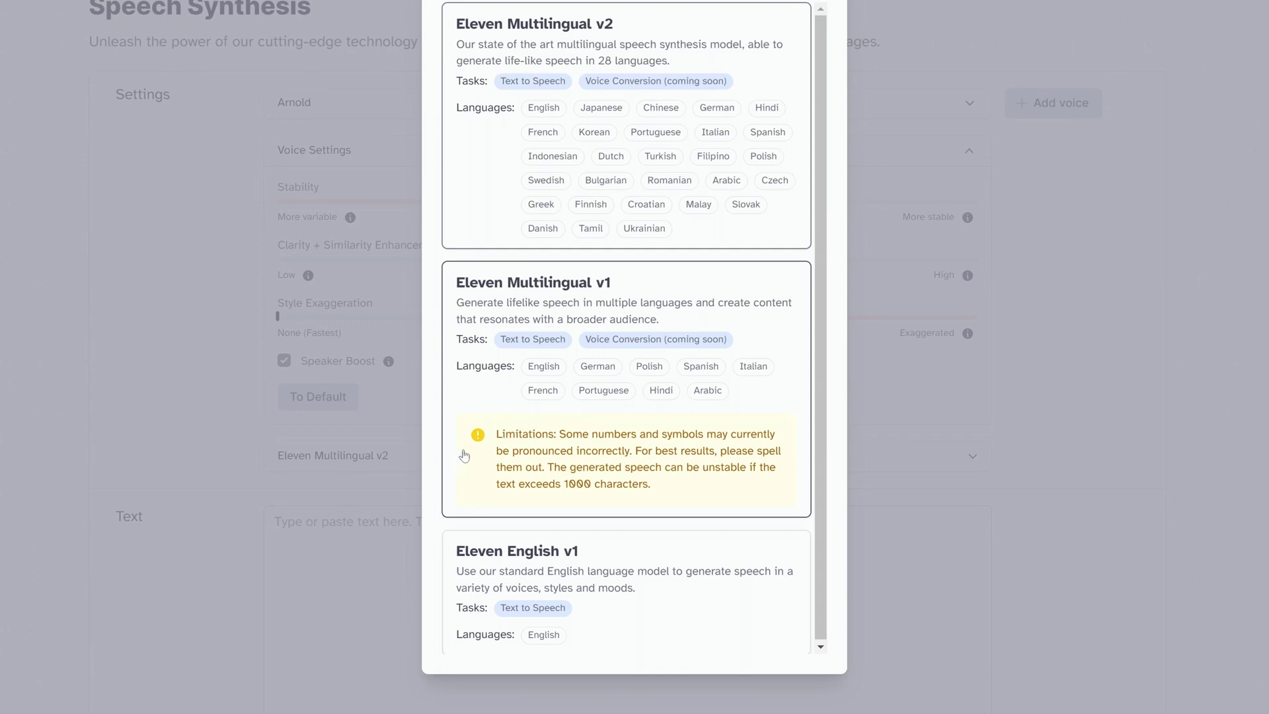
{"action": "left_click", "coordinate": [458, 148]}
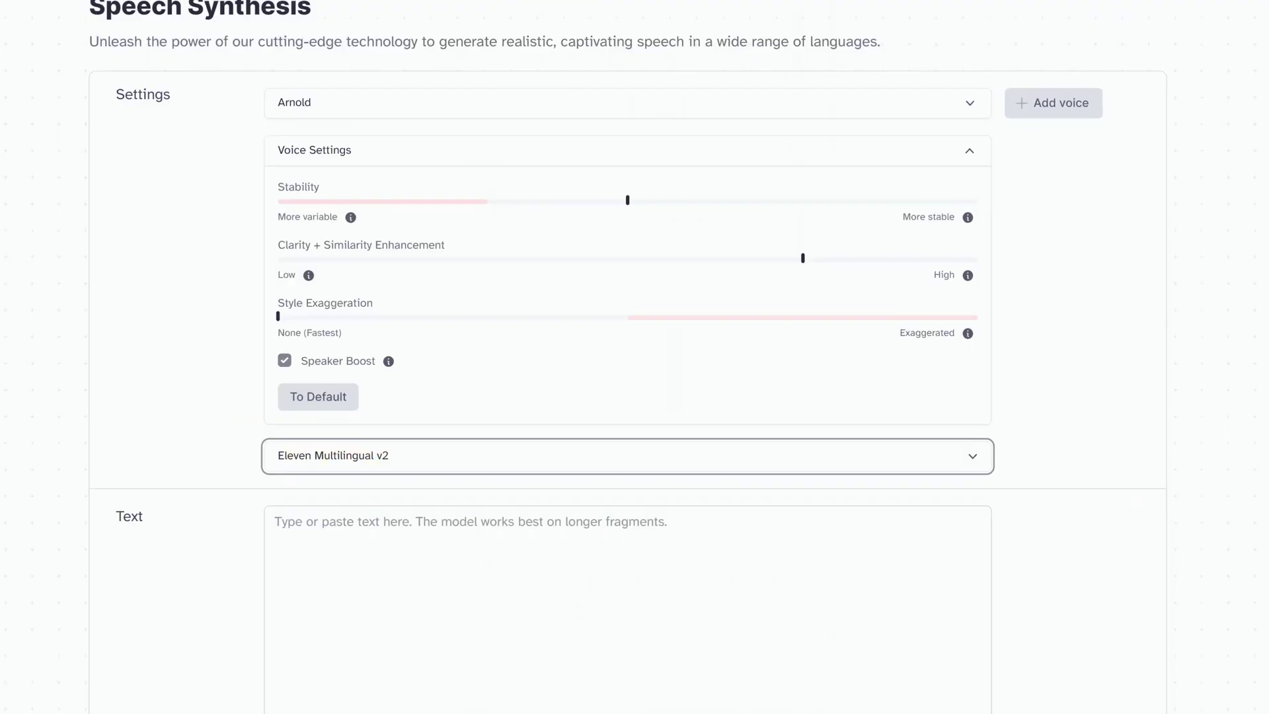
{"action": "scroll", "coordinate": [1084, 420], "scroll_direction": "down", "scroll_amount": 2}
{"action": "scroll", "coordinate": [1109, 421], "scroll_direction": "down", "scroll_amount": 1}
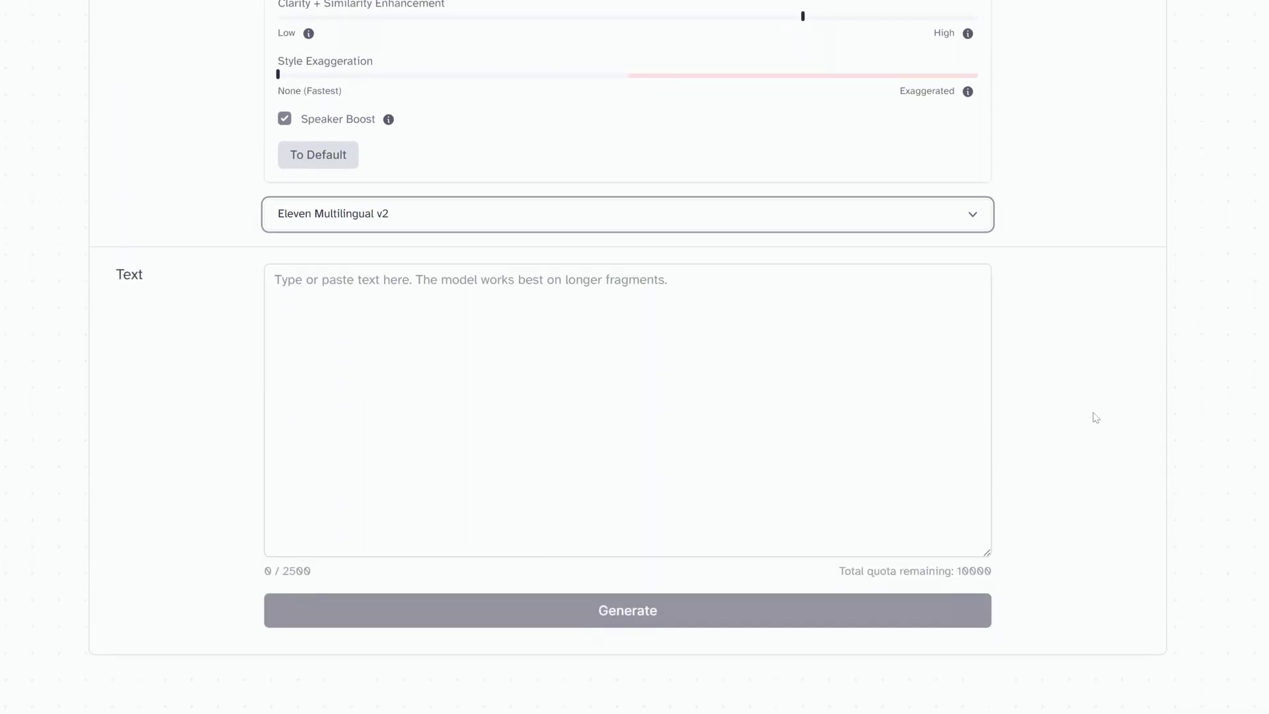
{"action": "key", "text": "Tab"}
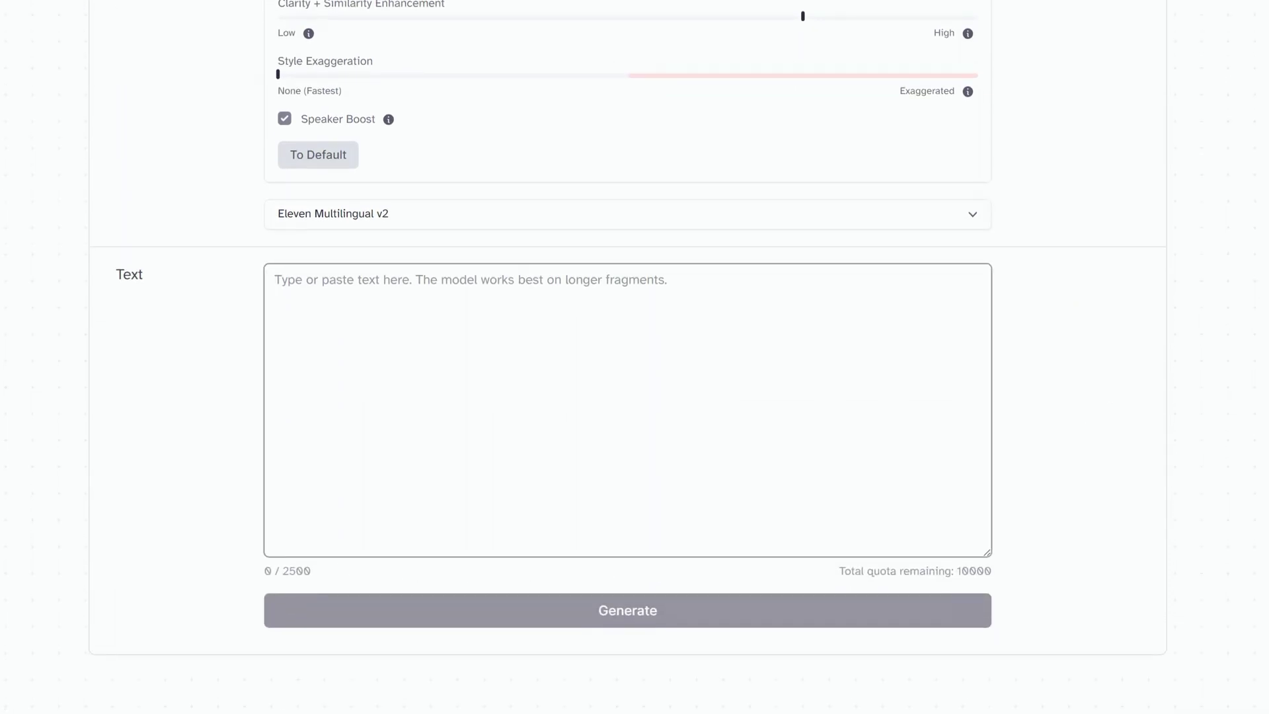
{"action": "left_click_drag", "start_coordinate": [264, 572], "coordinate": [714, 573]}
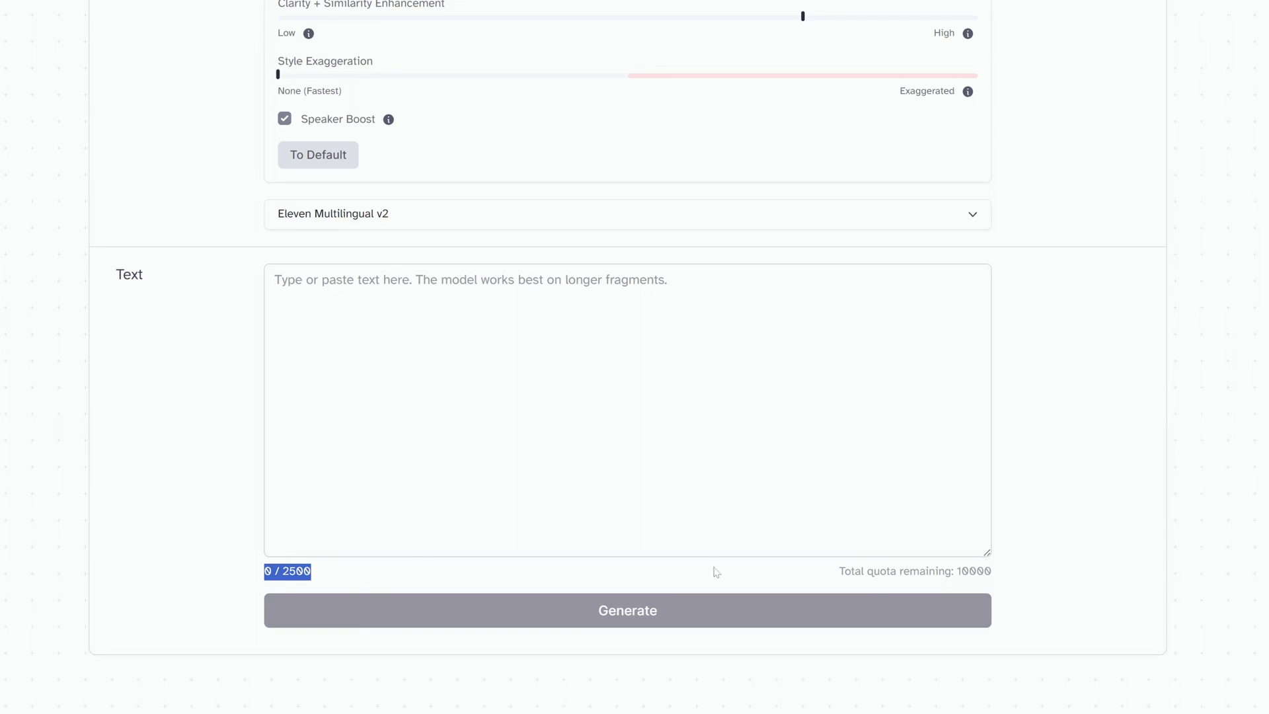
{"action": "left_click", "coordinate": [831, 572]}
{"action": "left_click_drag", "start_coordinate": [839, 571], "coordinate": [991, 572]}
{"action": "left_click", "coordinate": [991, 572]}
- Enter the sentence running from "The orca (Orcinus orca), also called killer whale" to "it is the largest member." and generate its speech
{"action": "left_click", "coordinate": [275, 280]}
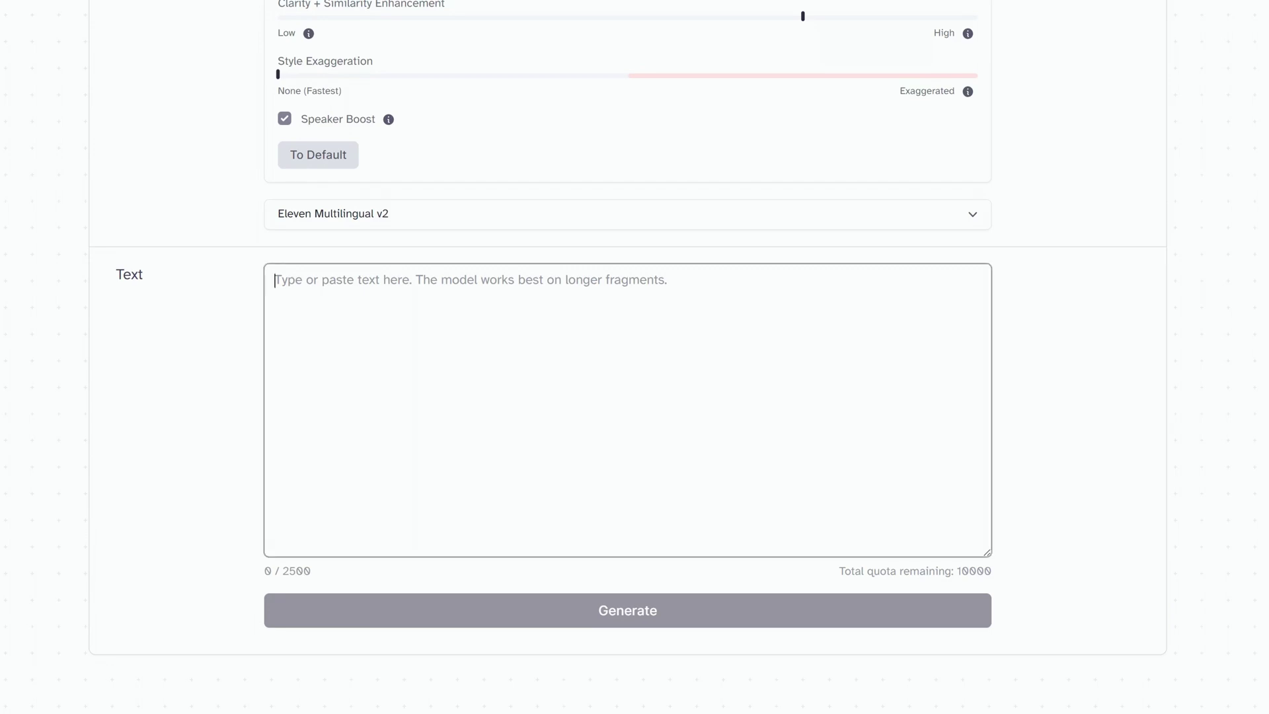
{"action": "type", "text": "The orca (Orcinus orca), also called killer whale, is a toothed whale belonging to the oceanic dolphin family, of which it is the largest member."}
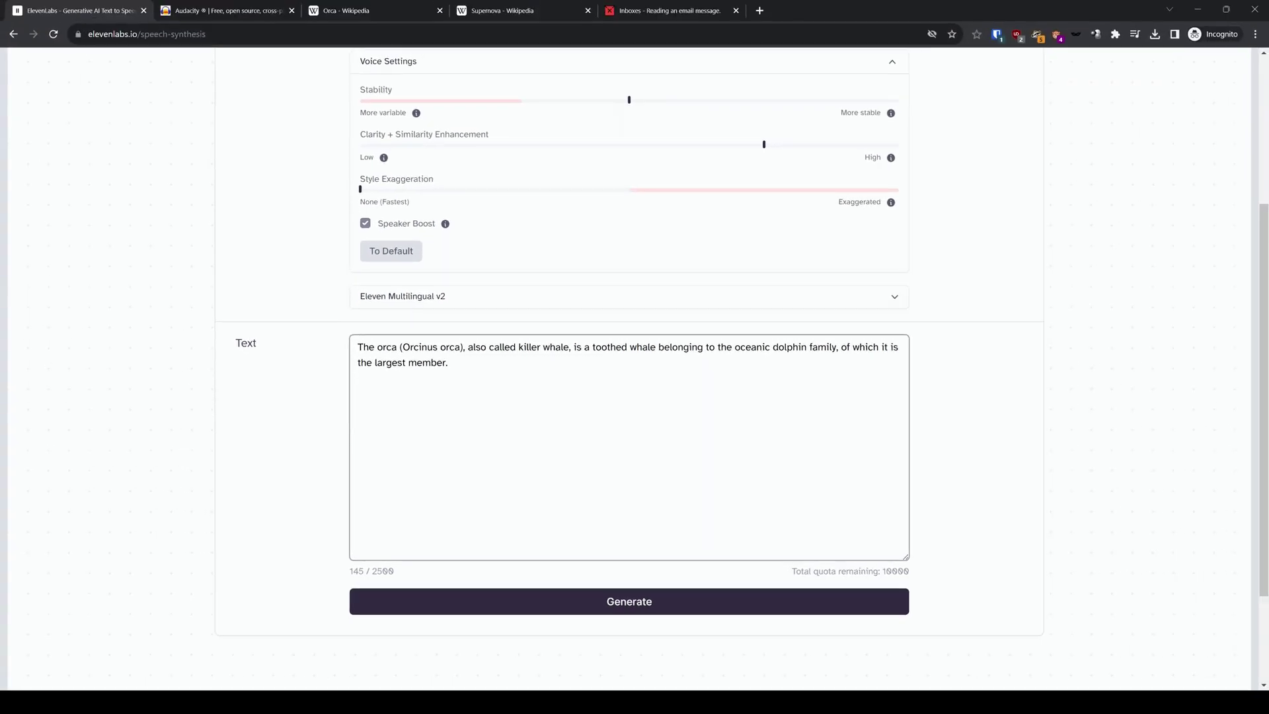
{"action": "scroll", "coordinate": [629, 370], "scroll_direction": "up", "scroll_amount": 1}
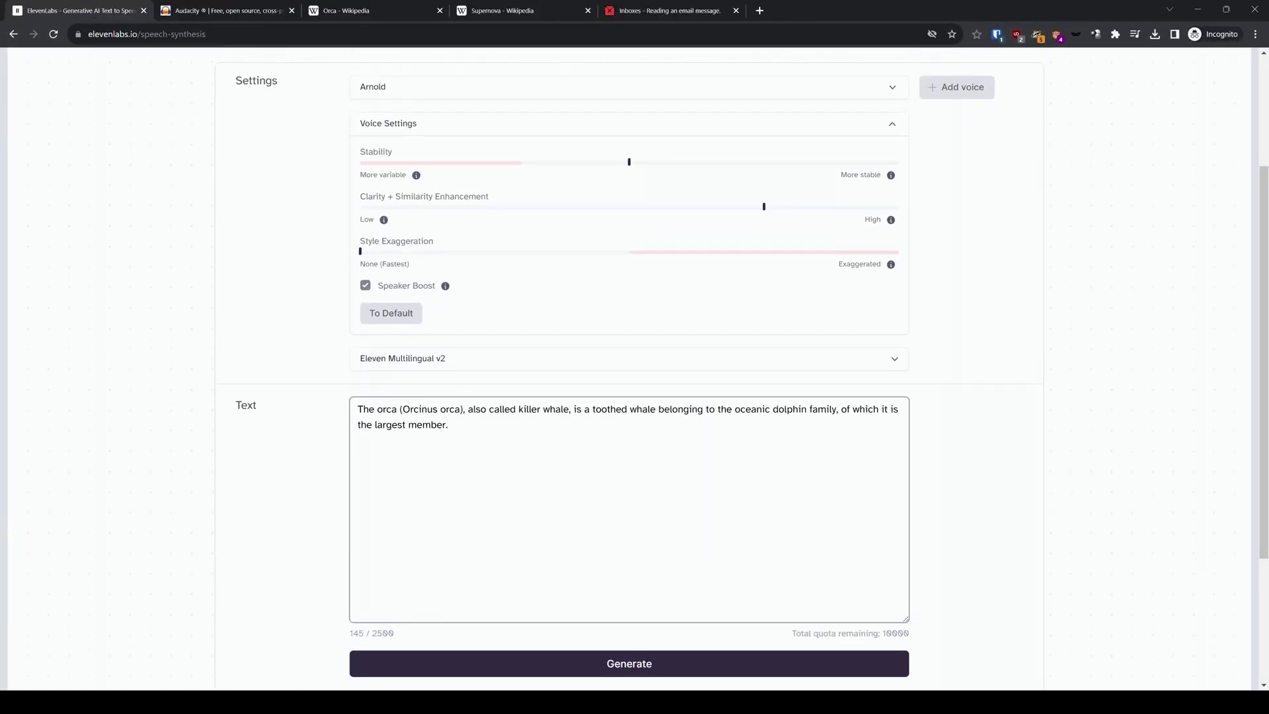
{"action": "left_click", "coordinate": [622, 662]}
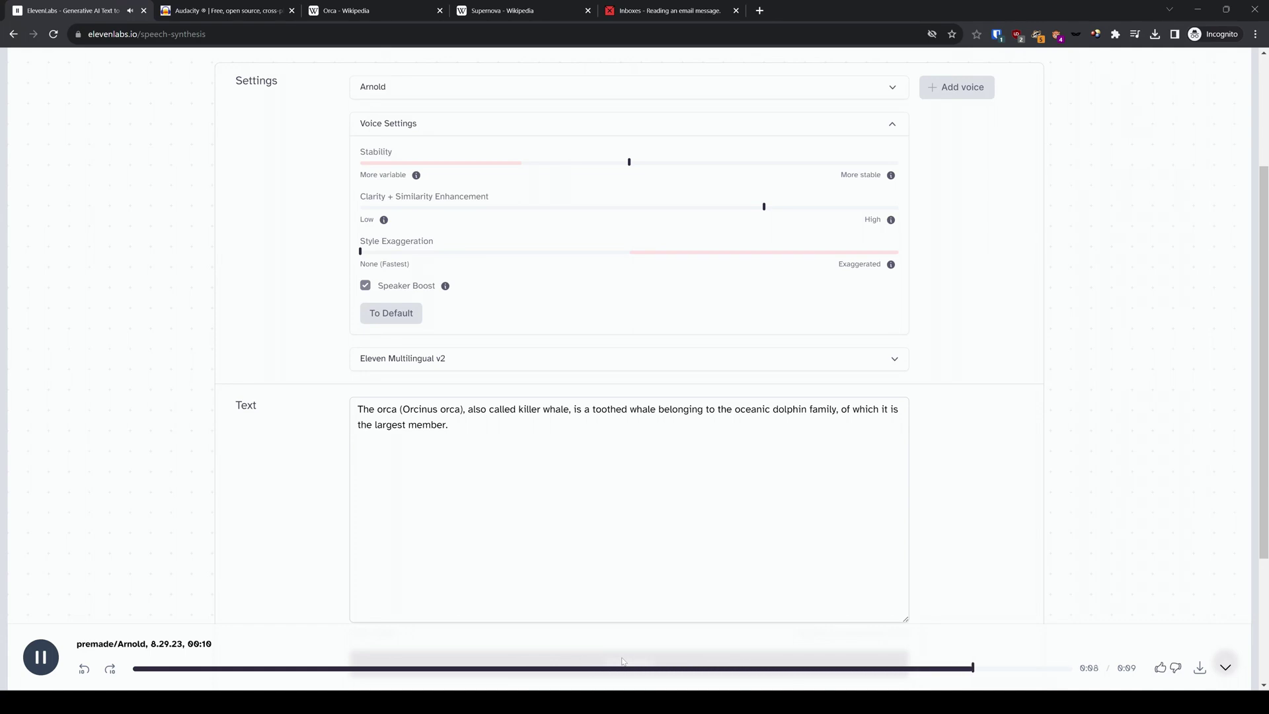
{"action": "scroll", "coordinate": [681, 608], "scroll_direction": "down", "scroll_amount": 3}
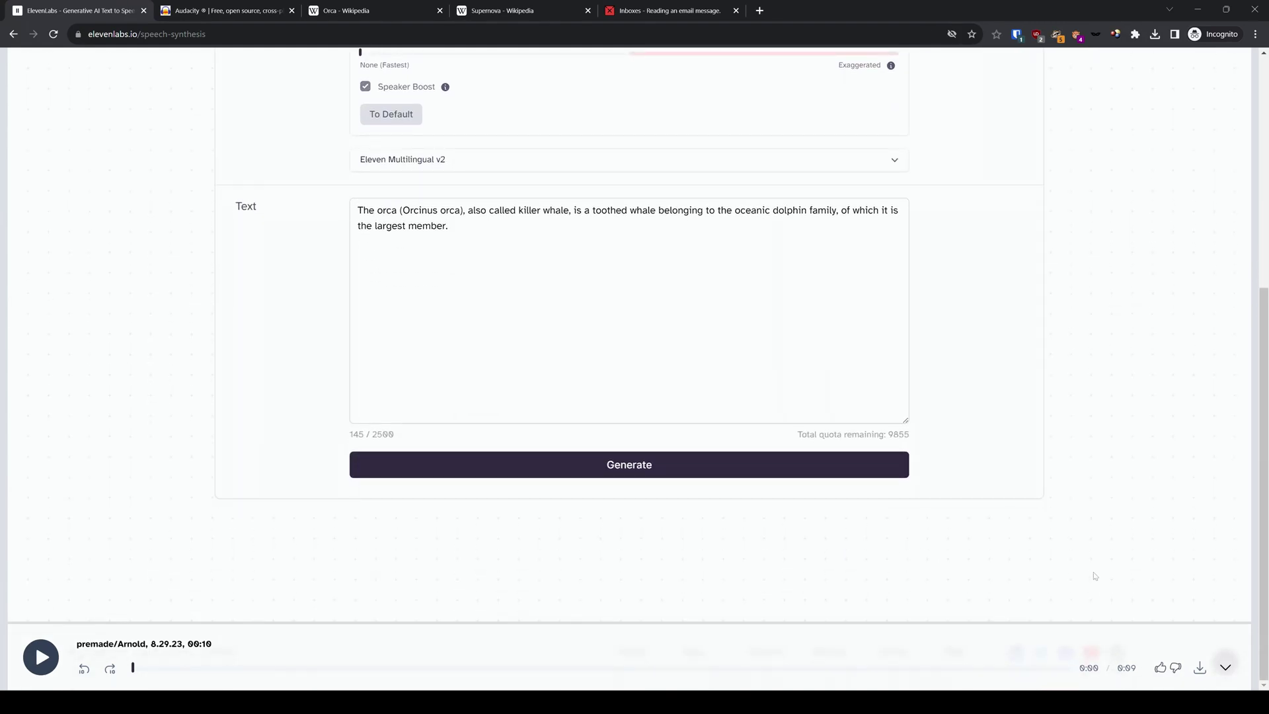
- Download the generated Arnold speech as an MP3 file to the Downloads folder
{"action": "left_click", "coordinate": [1199, 669]}
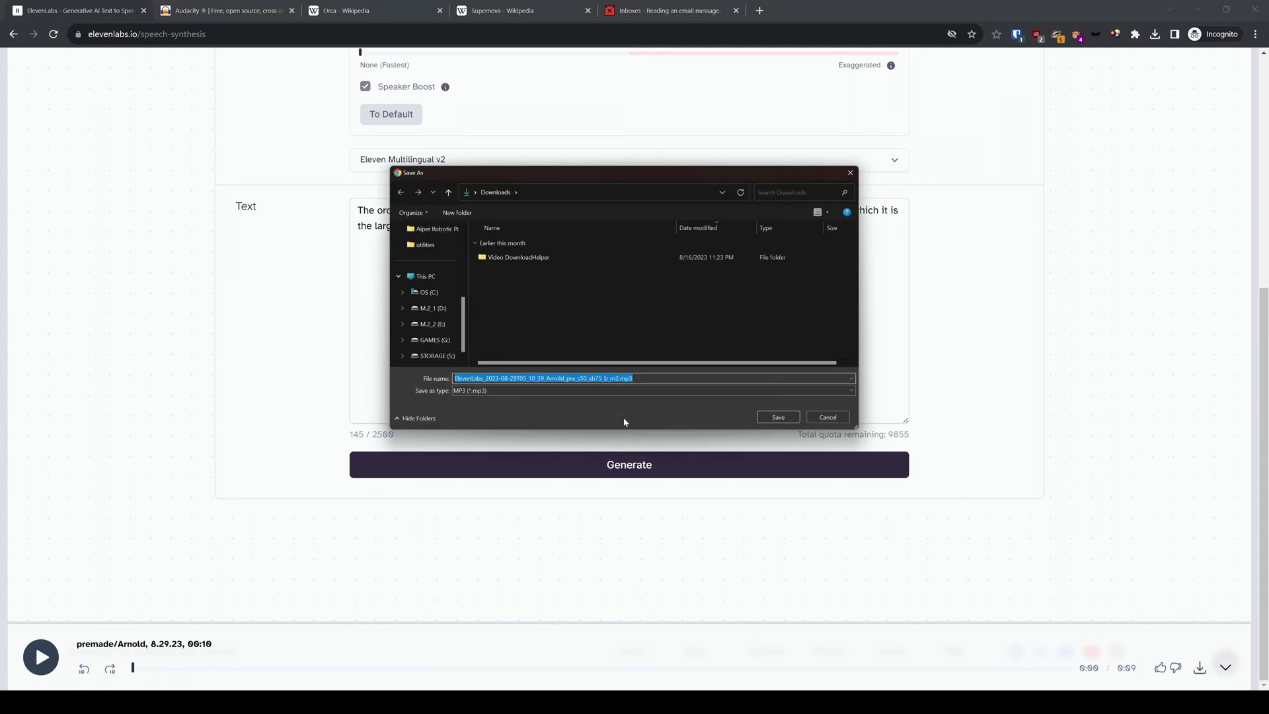
{"action": "left_click", "coordinate": [778, 418]}
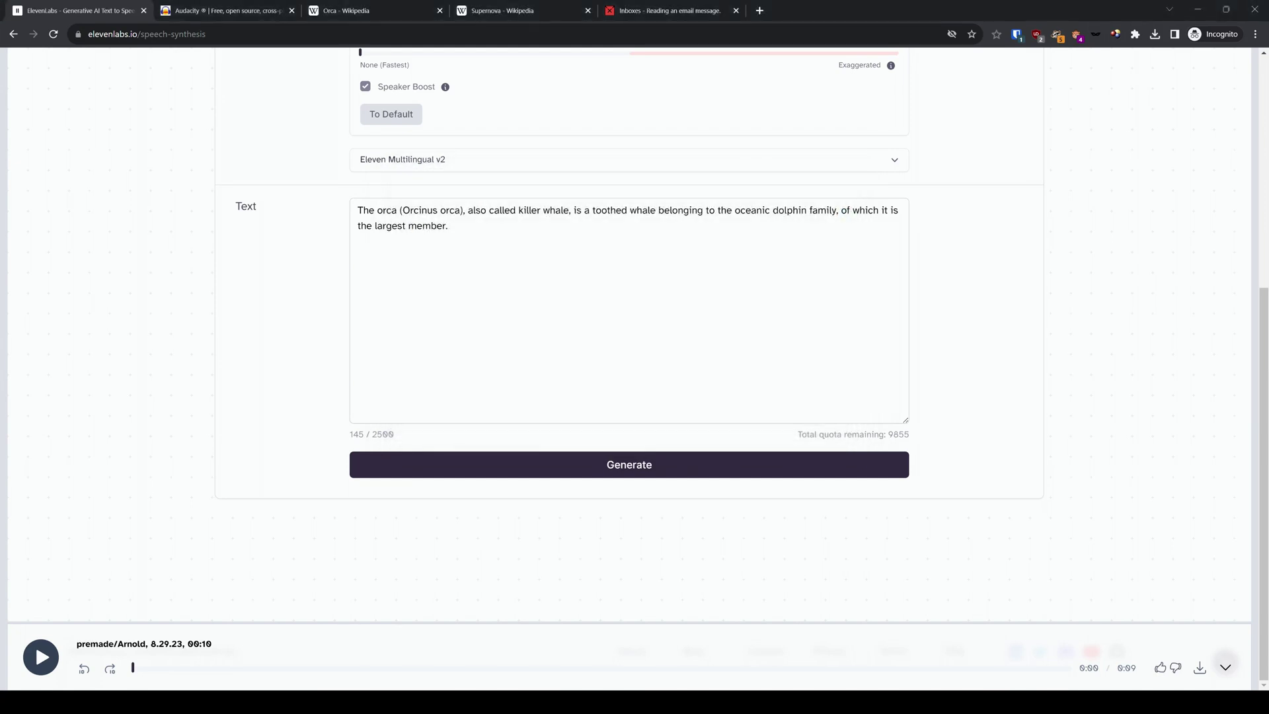
- Lower Arnold's Stability to about one third of its range and generate the orca sentence's speech again
{"action": "scroll", "coordinate": [633, 325], "scroll_direction": "up", "scroll_amount": 4}
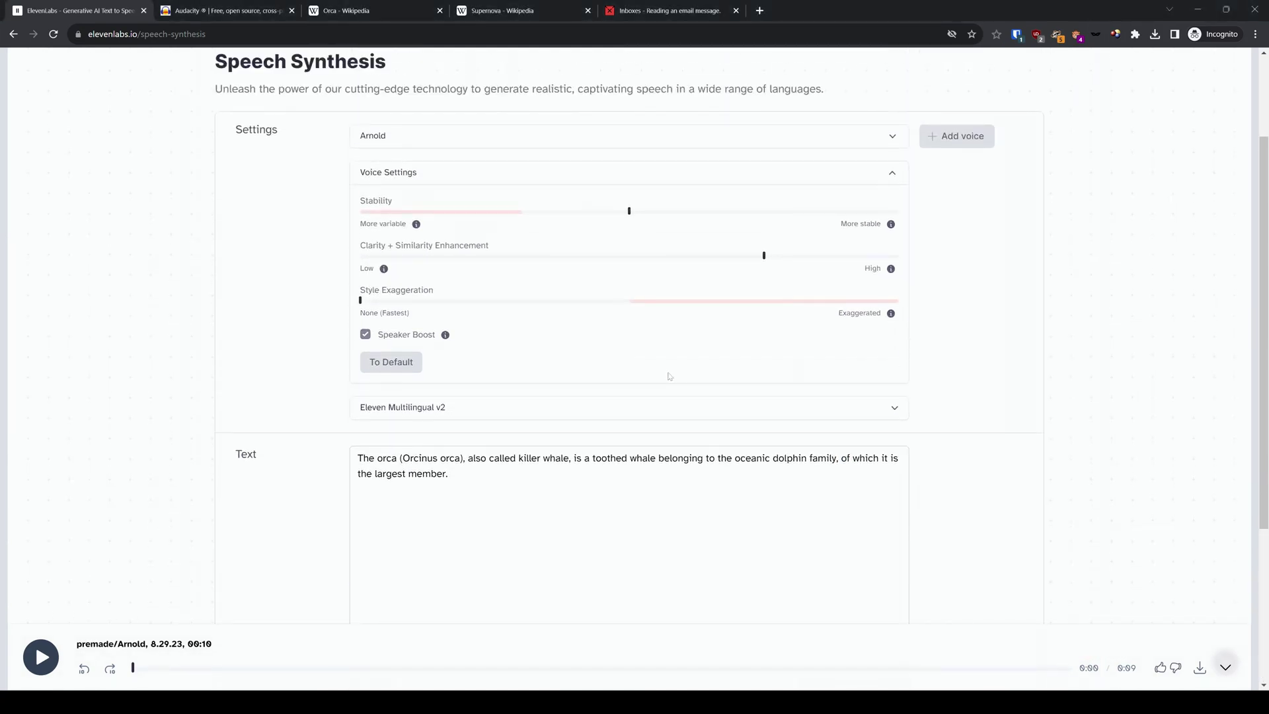
{"action": "mouse_move", "coordinate": [629, 216]}
{"action": "left_click_drag", "start_coordinate": [629, 216], "coordinate": [538, 214]}
{"action": "scroll", "coordinate": [549, 320], "scroll_direction": "down", "scroll_amount": 4}
{"action": "left_click", "coordinate": [639, 467]}
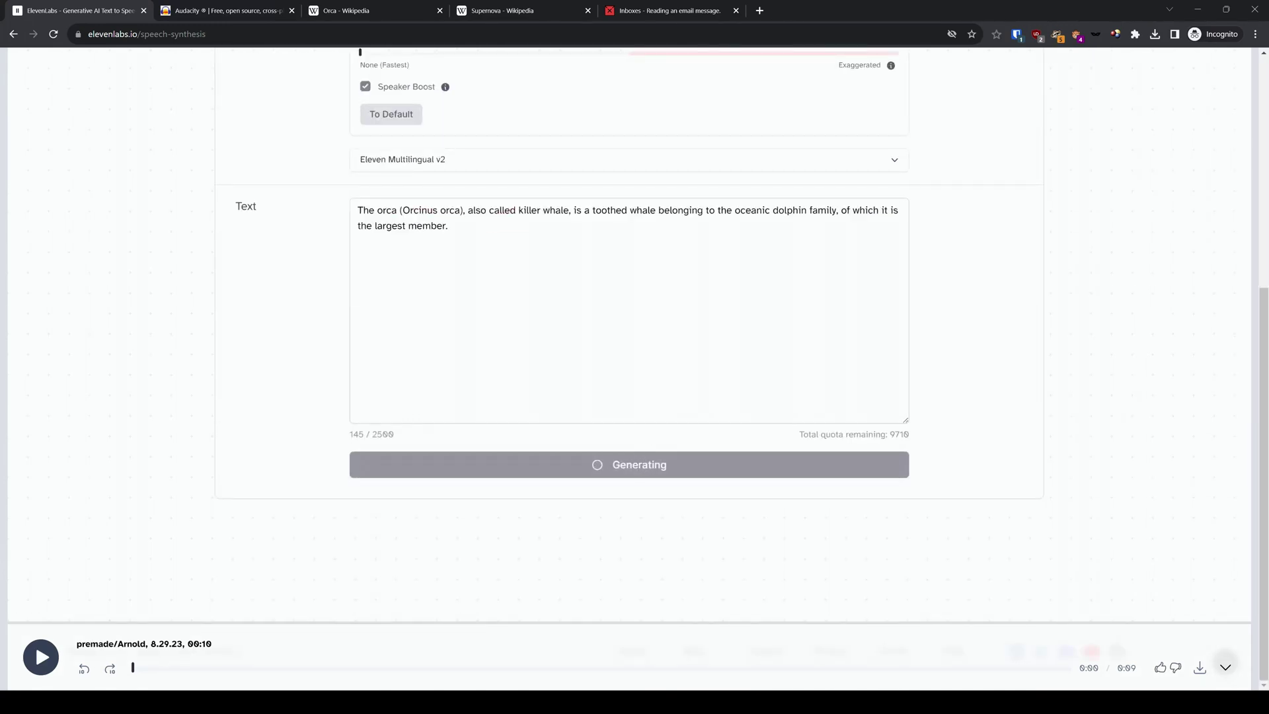
{"action": "scroll", "coordinate": [639, 467], "scroll_direction": "up", "scroll_amount": 2}
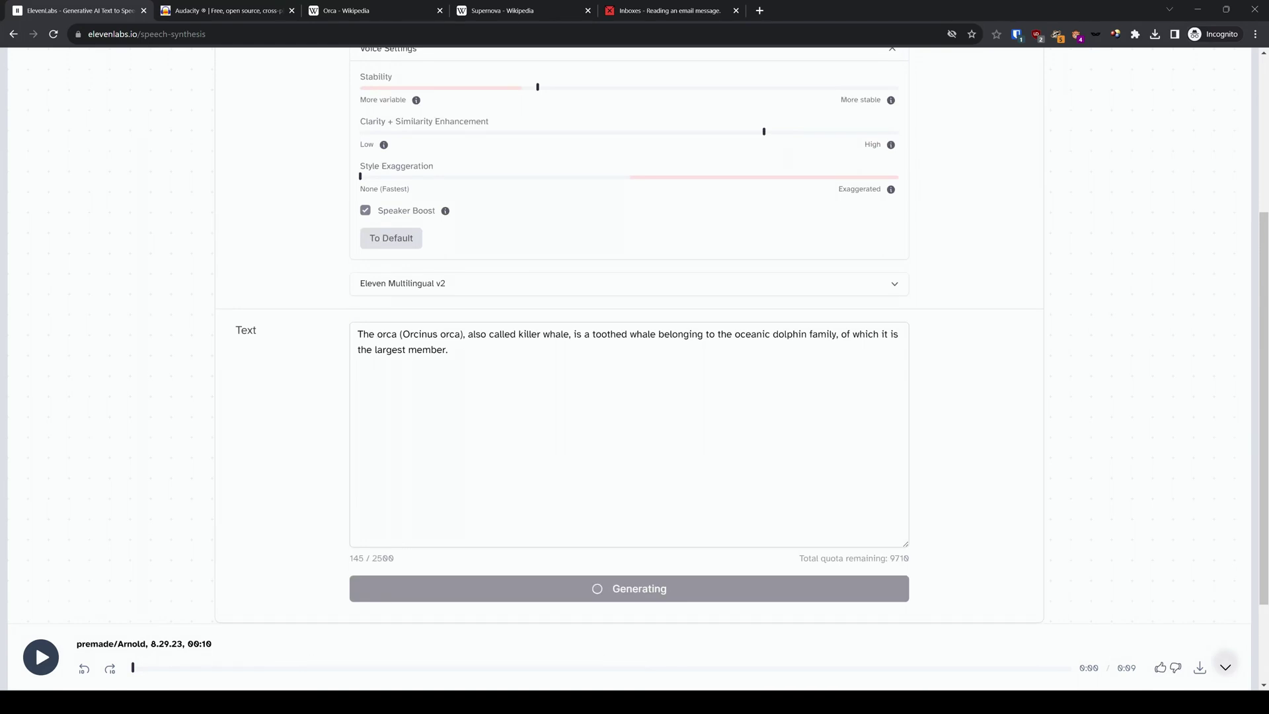
{"action": "scroll", "coordinate": [634, 330], "scroll_direction": "down", "scroll_amount": 2}
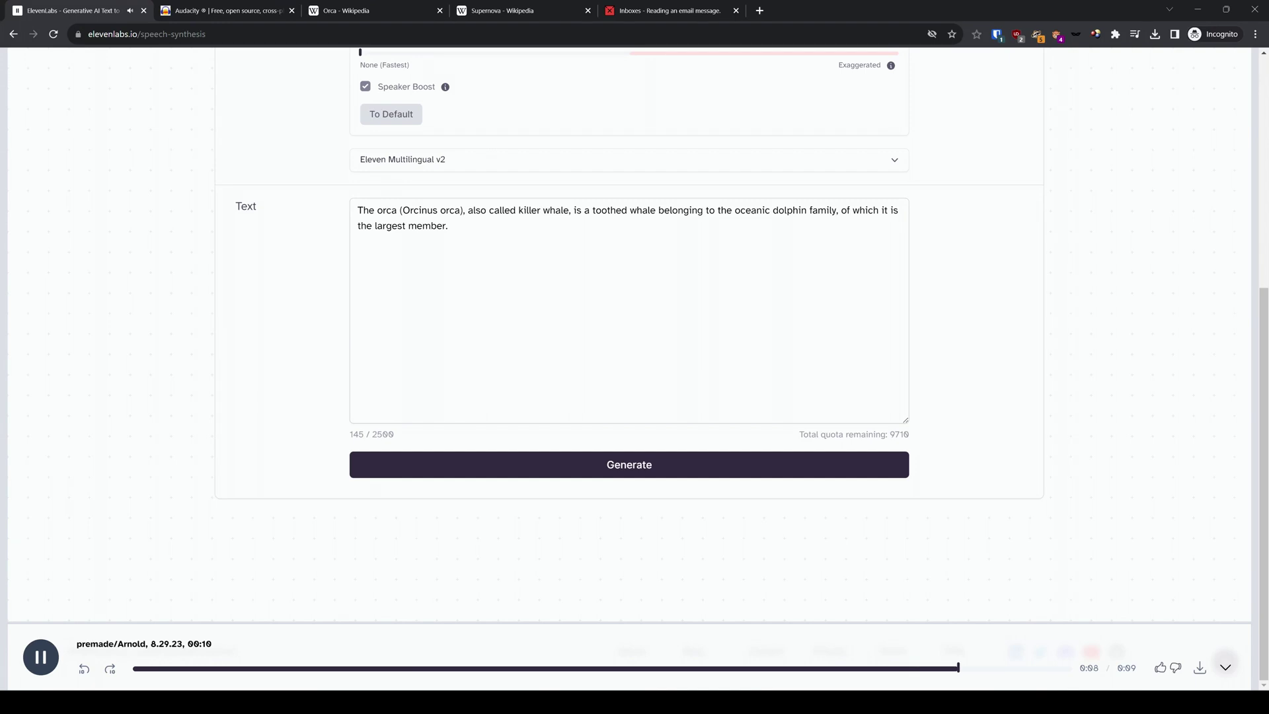
- Lower Arnold's Clarity + Similarity Enhancement to a bit over a quarter of its range and regenerate the speech
{"action": "scroll", "coordinate": [667, 333], "scroll_direction": "up", "scroll_amount": 4}
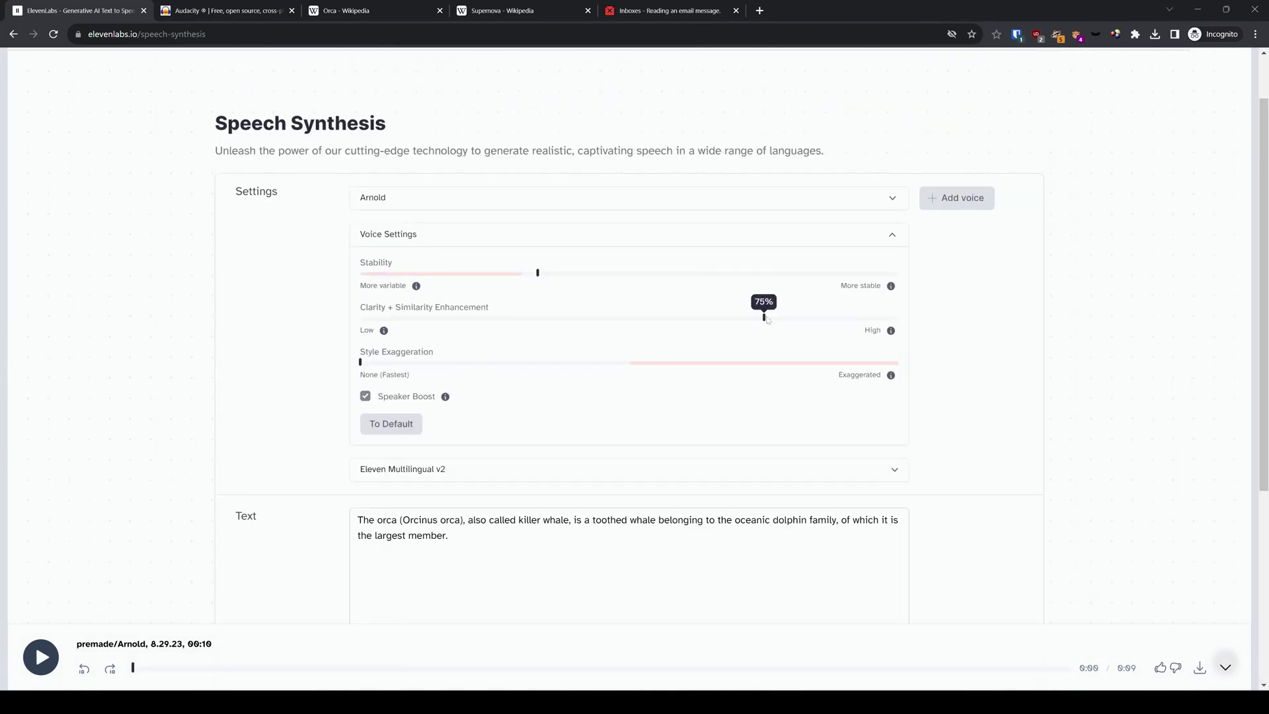
{"action": "left_click_drag", "start_coordinate": [763, 316], "coordinate": [509, 315]}
{"action": "scroll", "coordinate": [640, 467], "scroll_direction": "down", "scroll_amount": 5}
{"action": "left_click", "coordinate": [639, 466]}
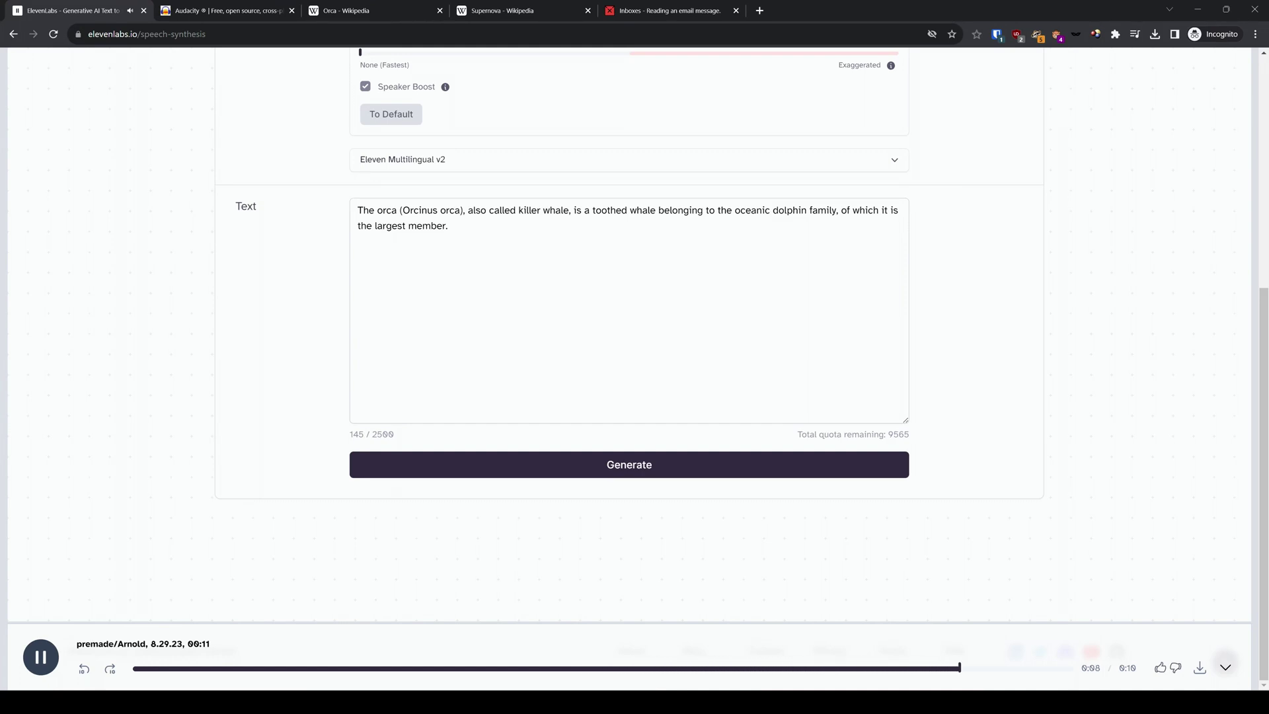
- Browse the premade voices and select Freya, the overhyped American video games voice
{"action": "scroll", "coordinate": [628, 466], "scroll_direction": "up", "scroll_amount": 5}
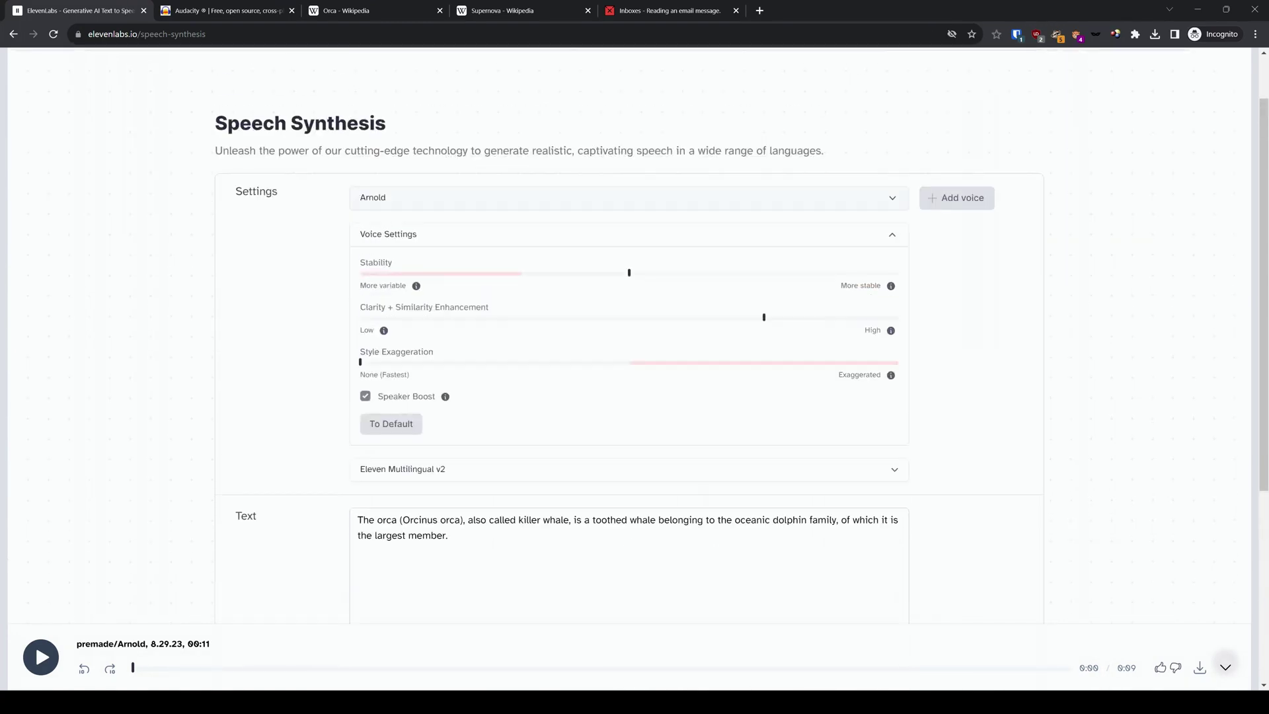
{"action": "left_click", "coordinate": [463, 196]}
{"action": "scroll", "coordinate": [442, 352], "scroll_direction": "down", "scroll_amount": 3}
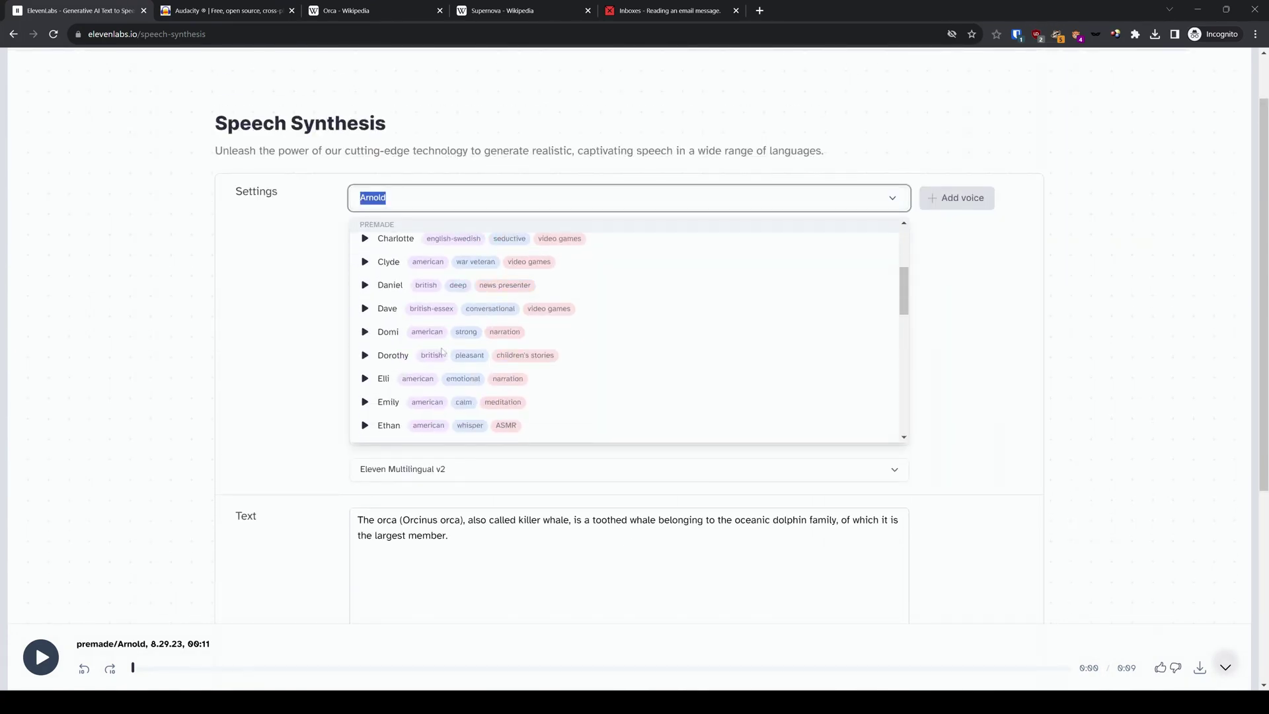
{"action": "scroll", "coordinate": [417, 344], "scroll_direction": "down", "scroll_amount": 2}
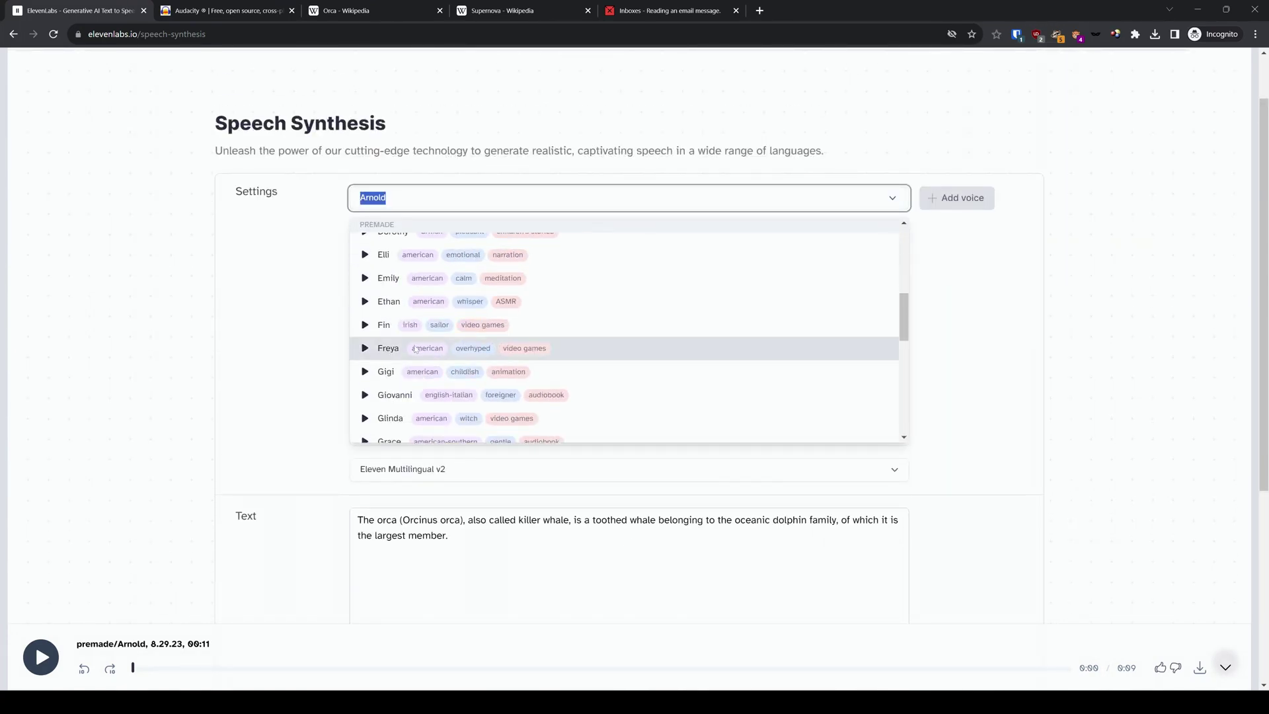
{"action": "left_click", "coordinate": [415, 348]}
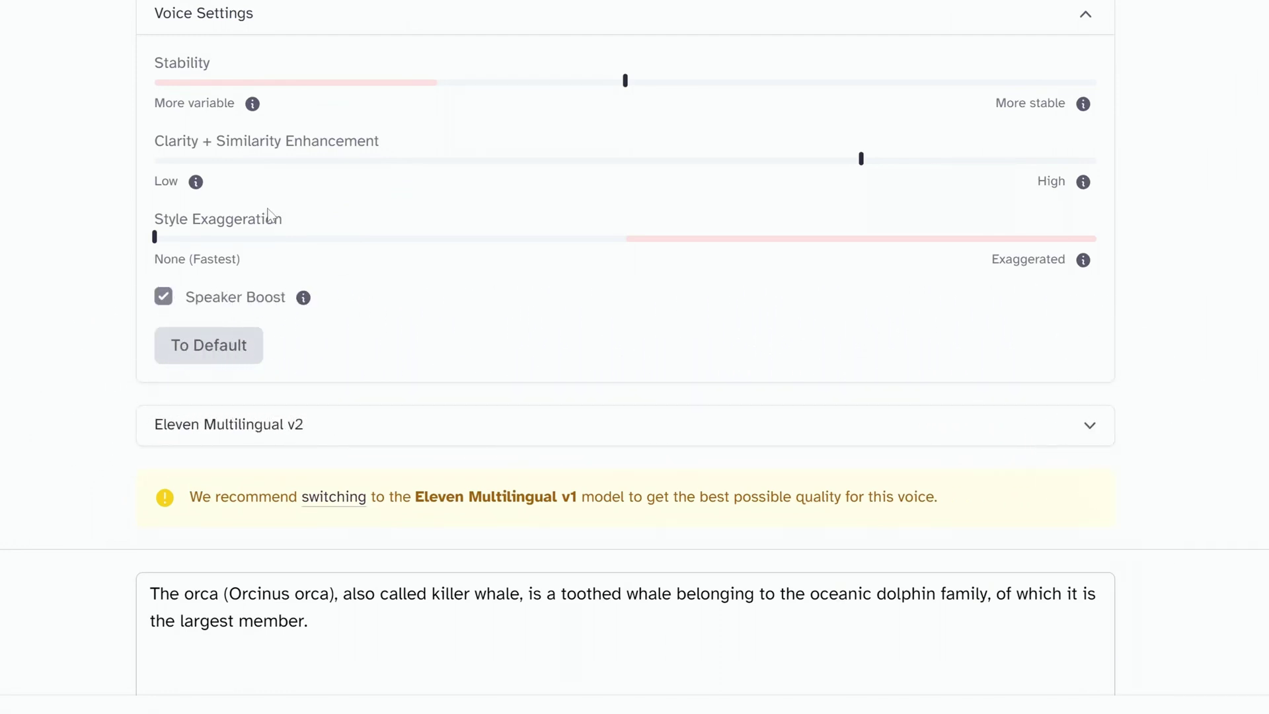
- Switch the voice to Elli, the emotional American narration voice, and generate the orca sentence's speech
{"action": "left_click", "coordinate": [528, 141]}
{"action": "left_click", "coordinate": [520, 300]}
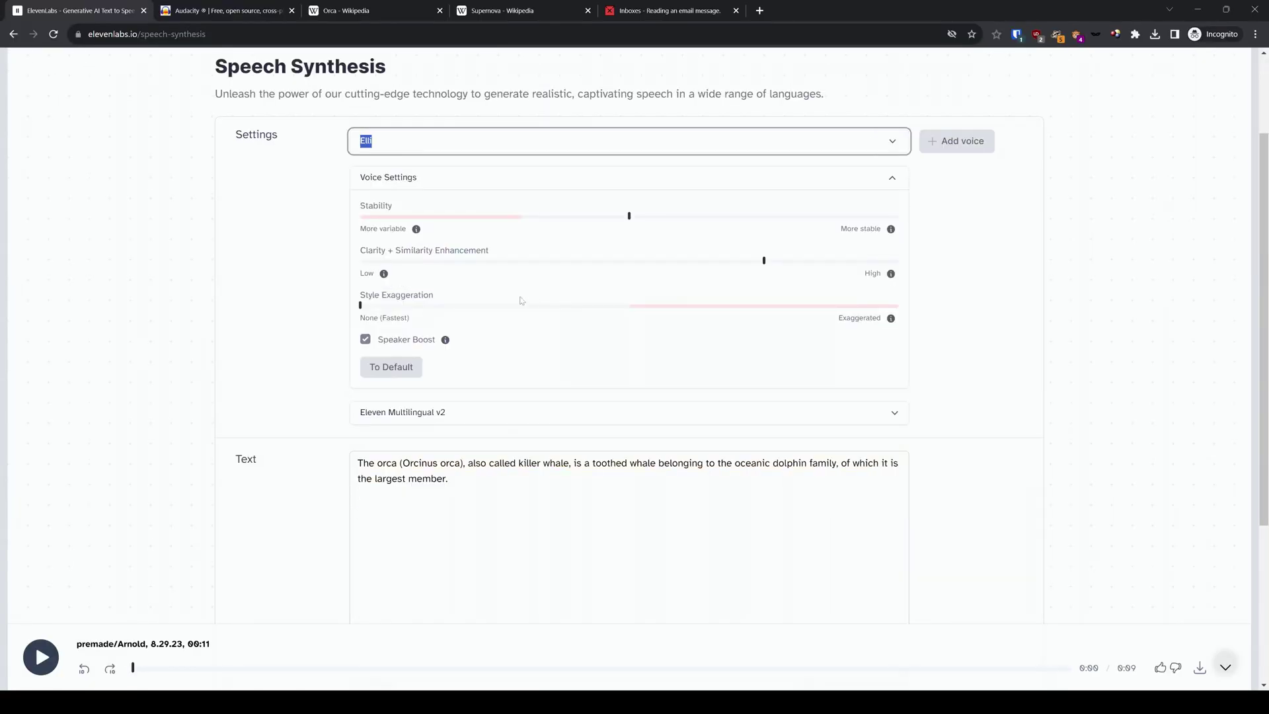
{"action": "scroll", "coordinate": [595, 397], "scroll_direction": "down", "scroll_amount": 3}
{"action": "left_click", "coordinate": [625, 532]}
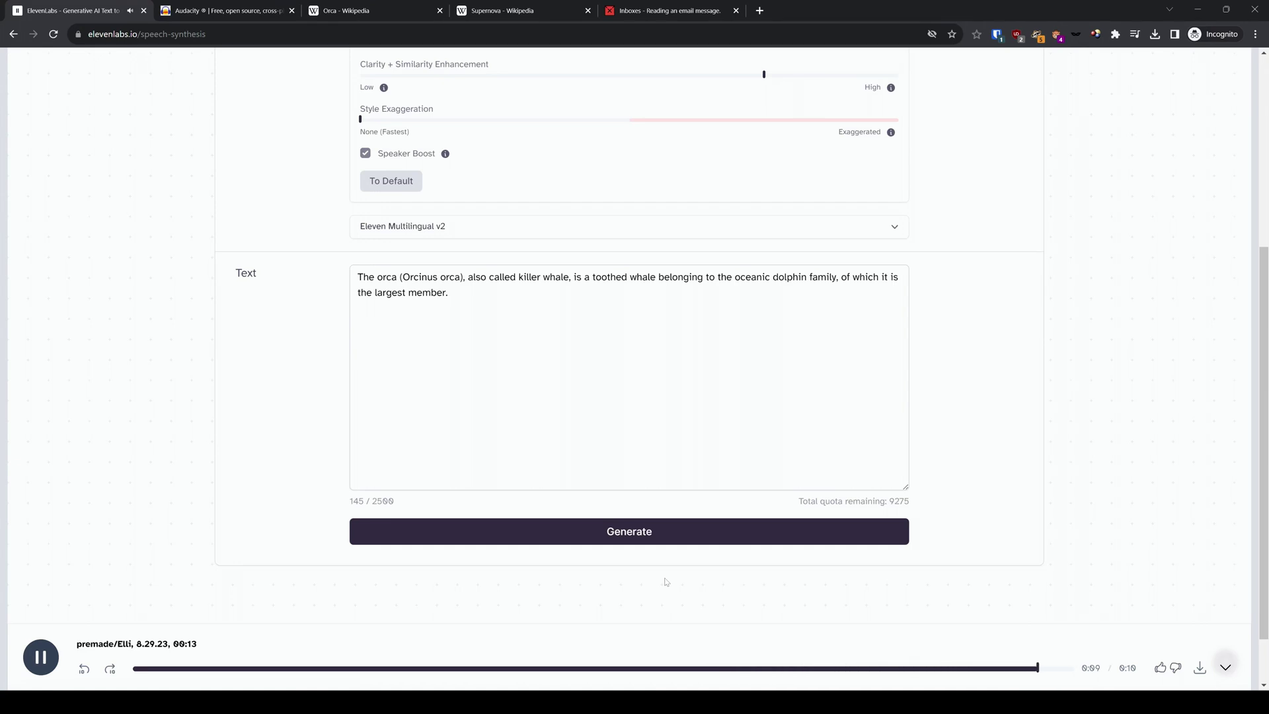
- Generate Elli's speech with Stability and Clarity + Similarity Enhancement at maximum and Style Exaggeration at about the midpoint
{"action": "scroll", "coordinate": [666, 582], "scroll_direction": "down", "scroll_amount": 1}
{"action": "left_click", "coordinate": [639, 465]}
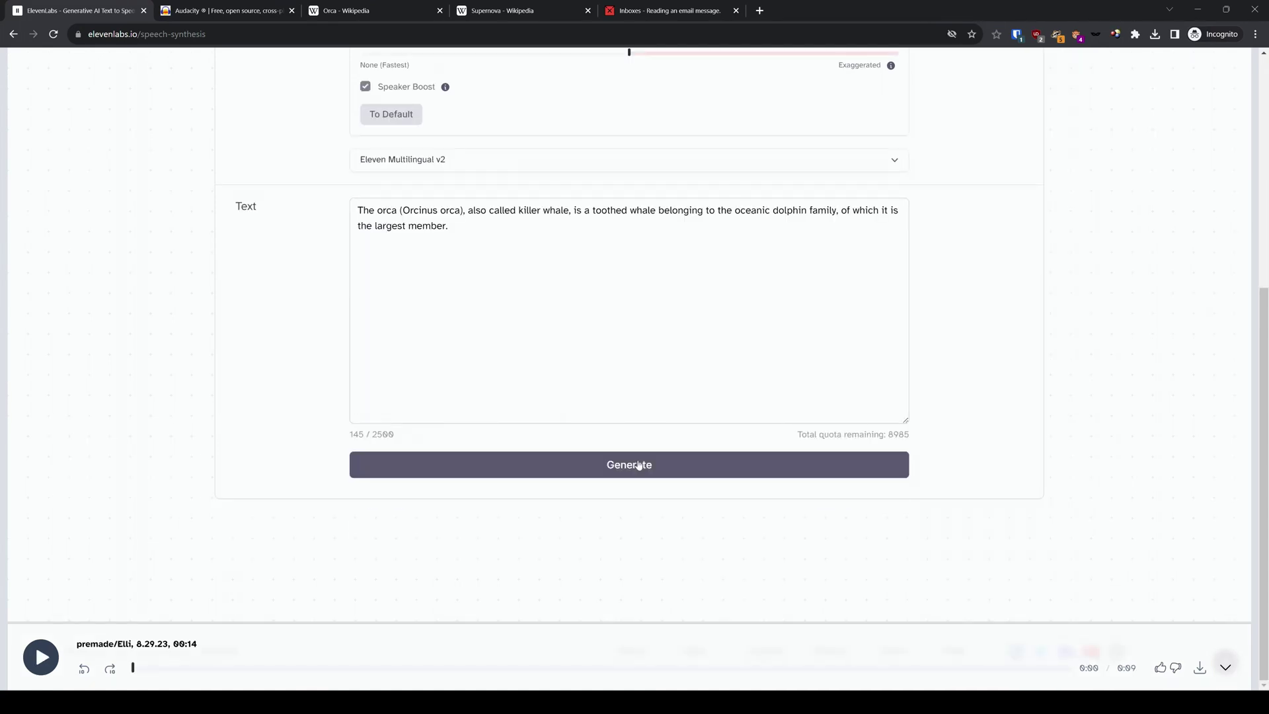
- Add a new voice in VoiceLab, choosing Voice Design as the type of voice to create
{"action": "scroll", "coordinate": [639, 465], "scroll_direction": "up", "scroll_amount": 5}
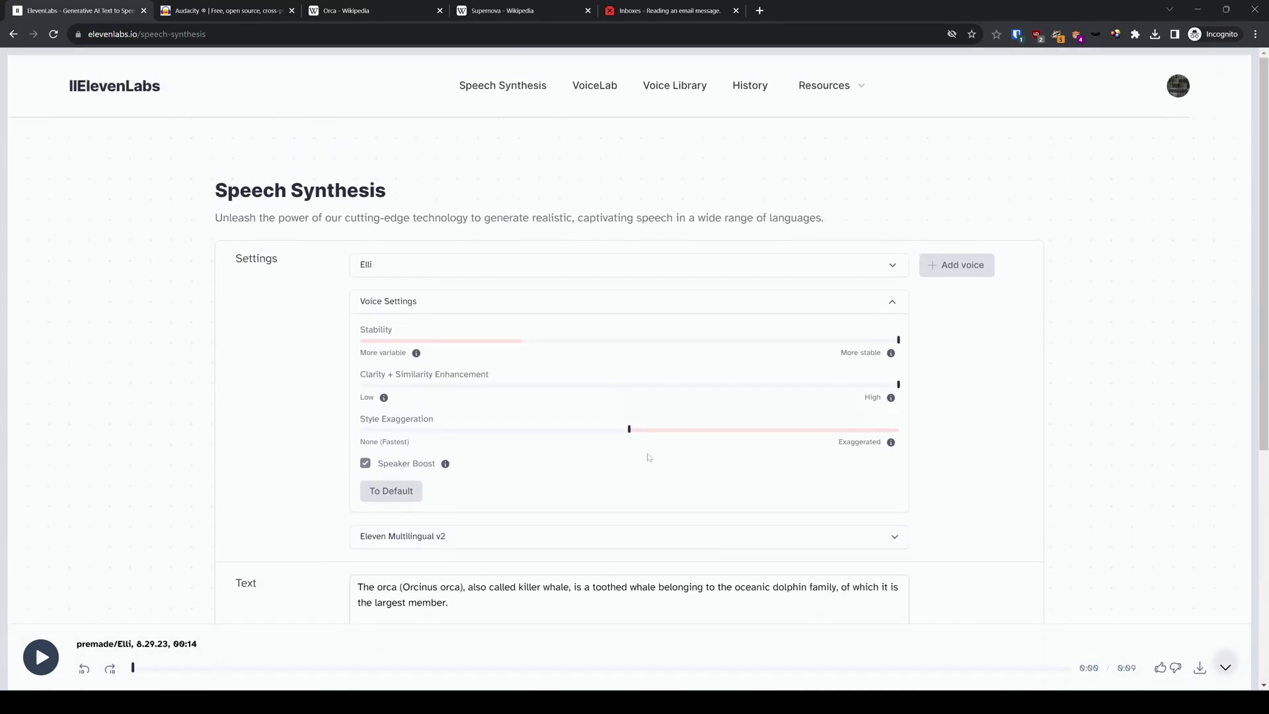
{"action": "left_click", "coordinate": [959, 268]}
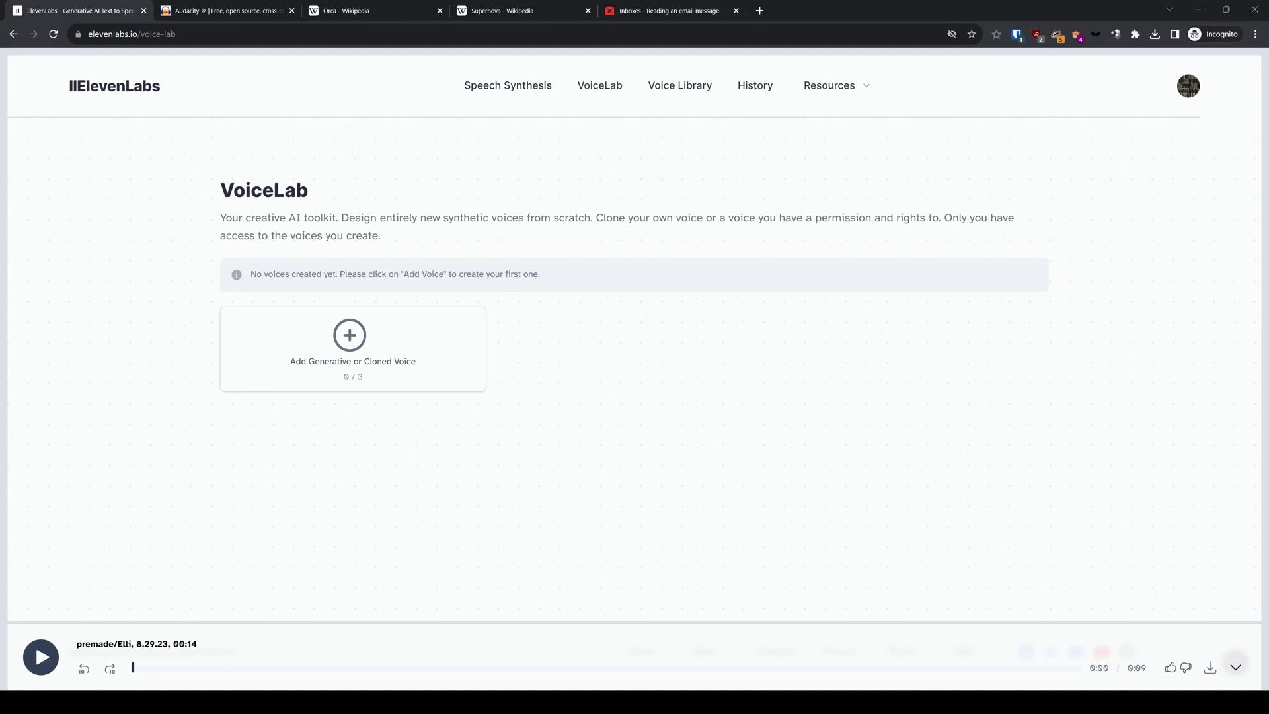
{"action": "left_click", "coordinate": [351, 339]}
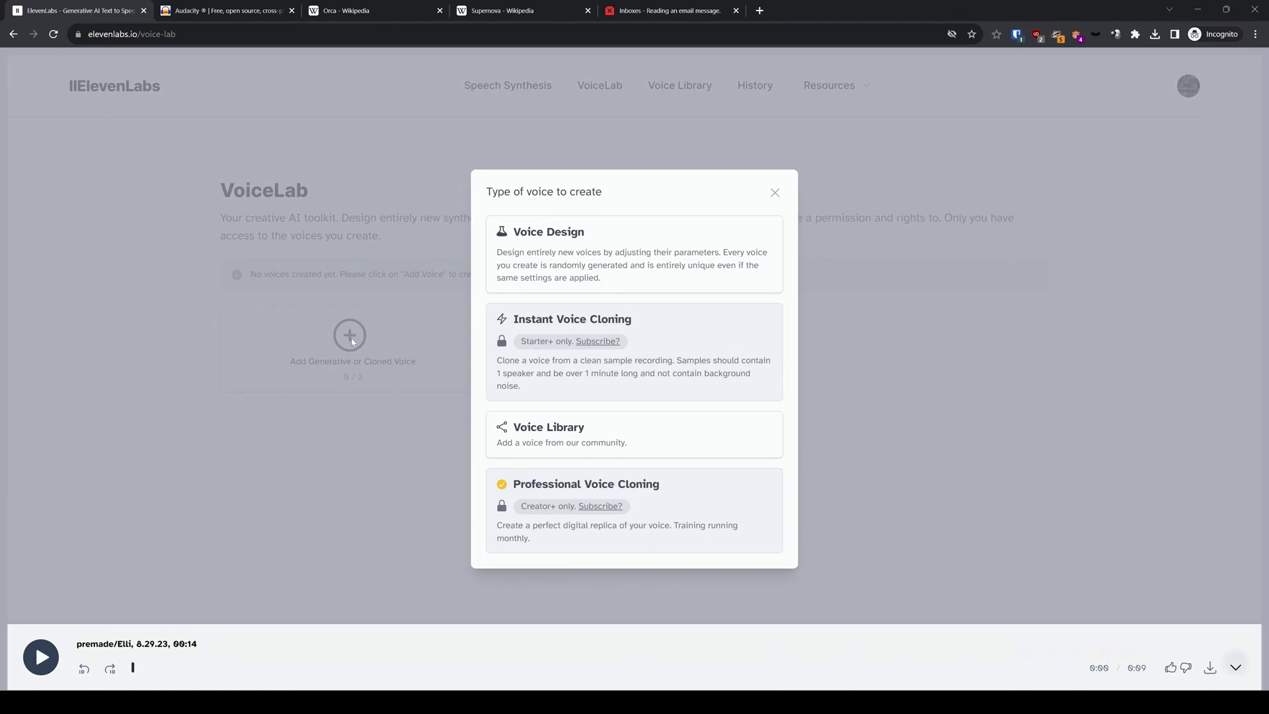
{"action": "left_click", "coordinate": [580, 263]}
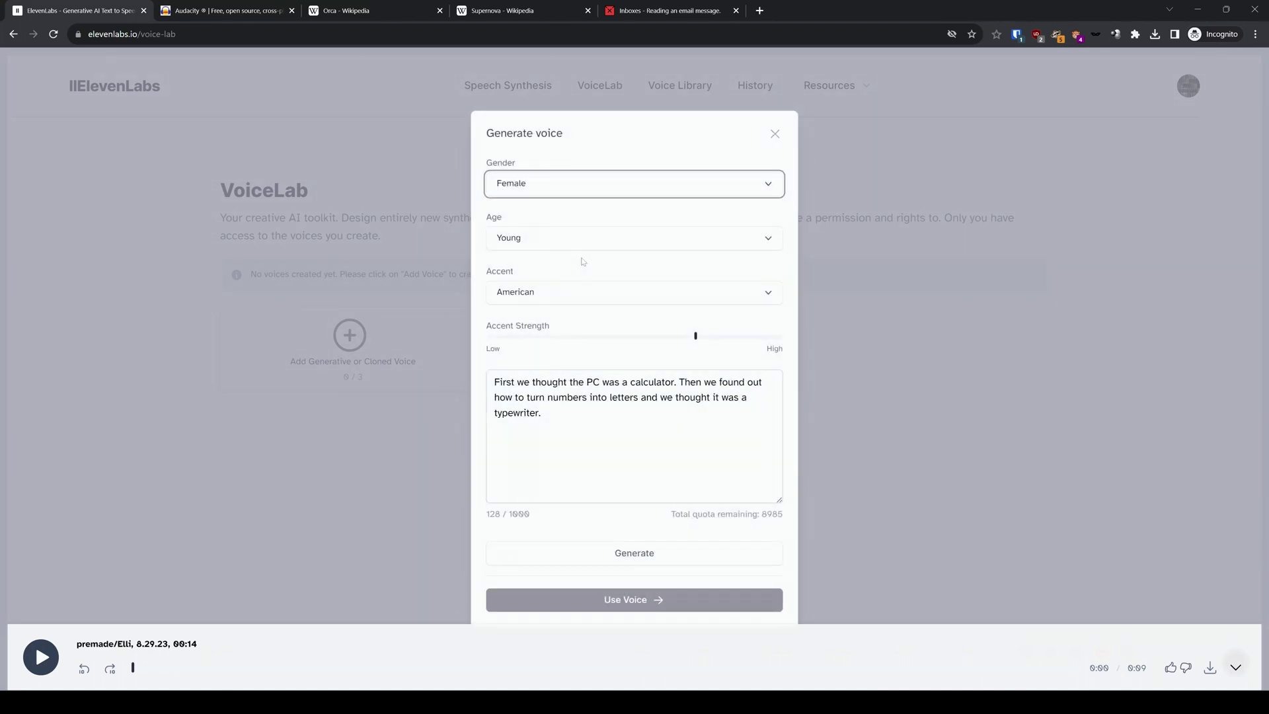
- Set the designed female voice's age to Old and accent to British, and generate a sample
{"action": "left_click", "coordinate": [576, 241]}
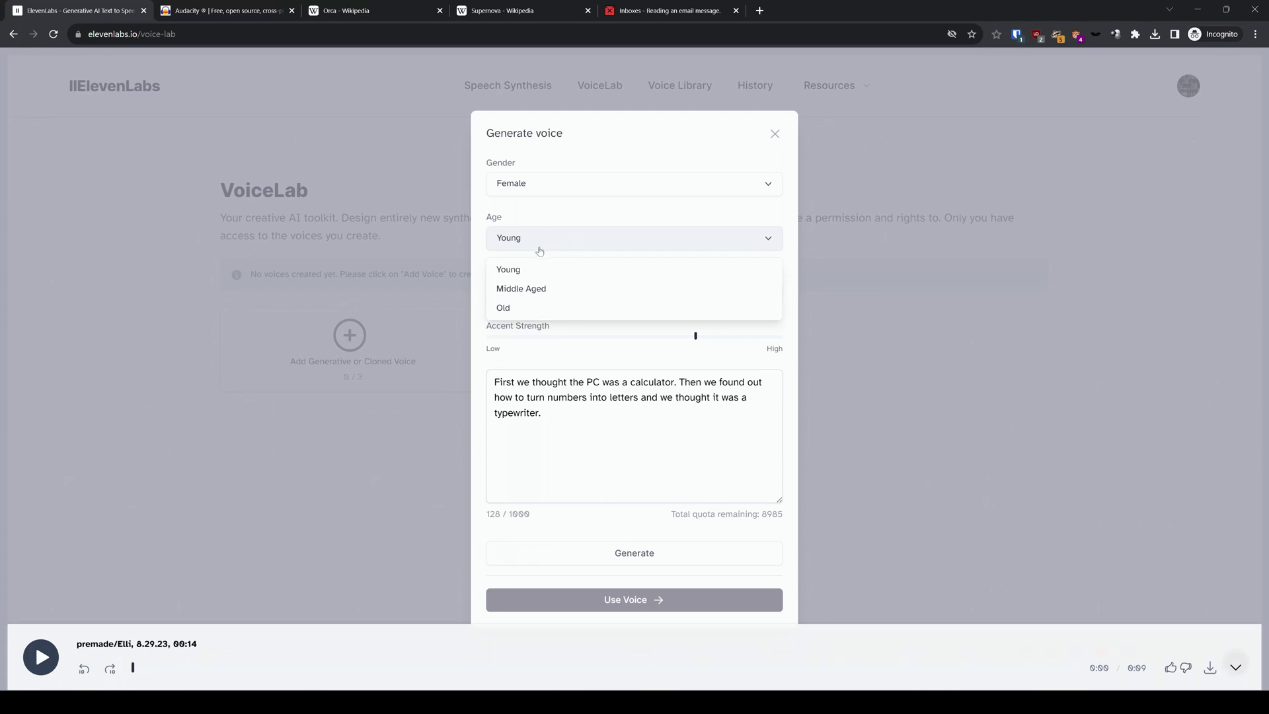
{"action": "left_click", "coordinate": [522, 308]}
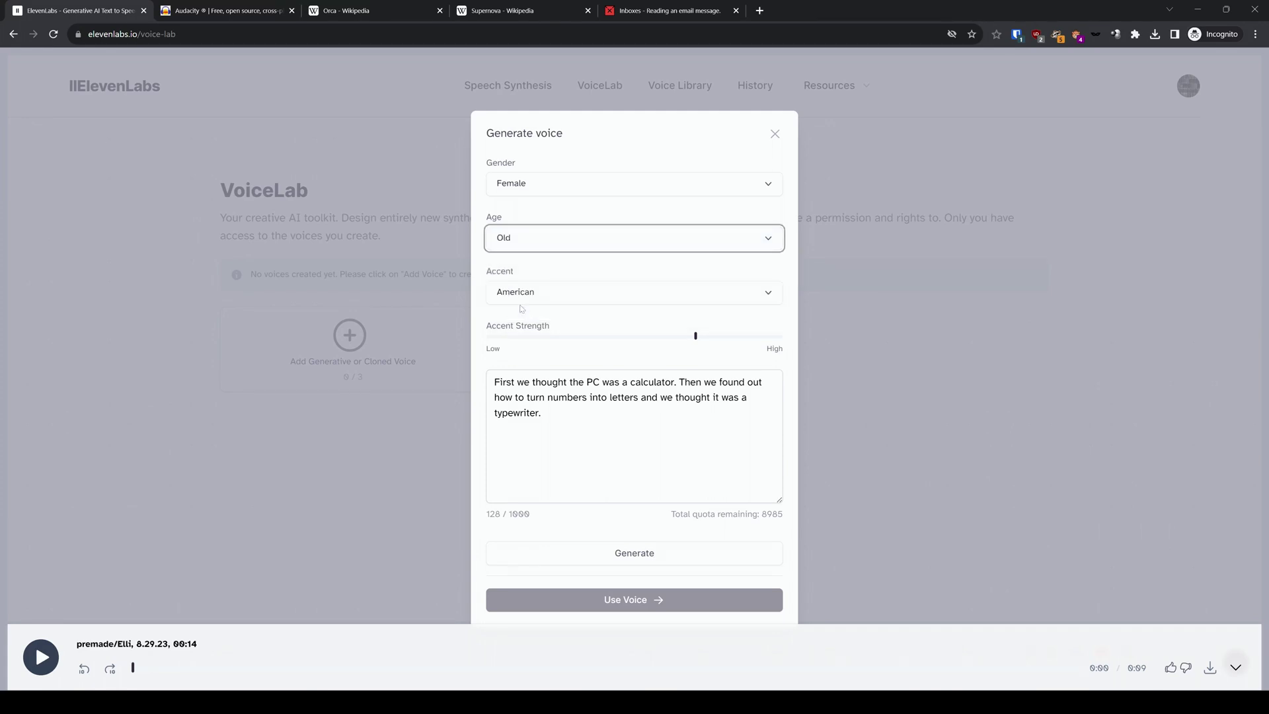
{"action": "left_click", "coordinate": [533, 300]}
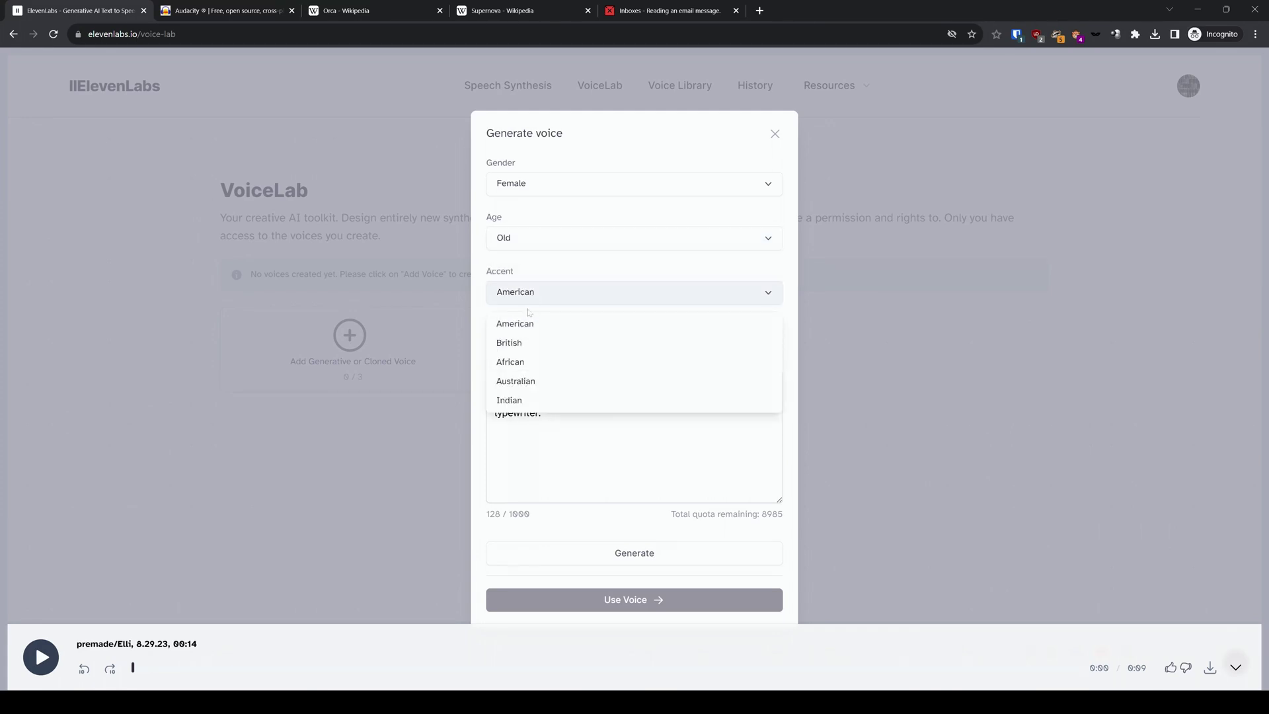
{"action": "left_click", "coordinate": [545, 342]}
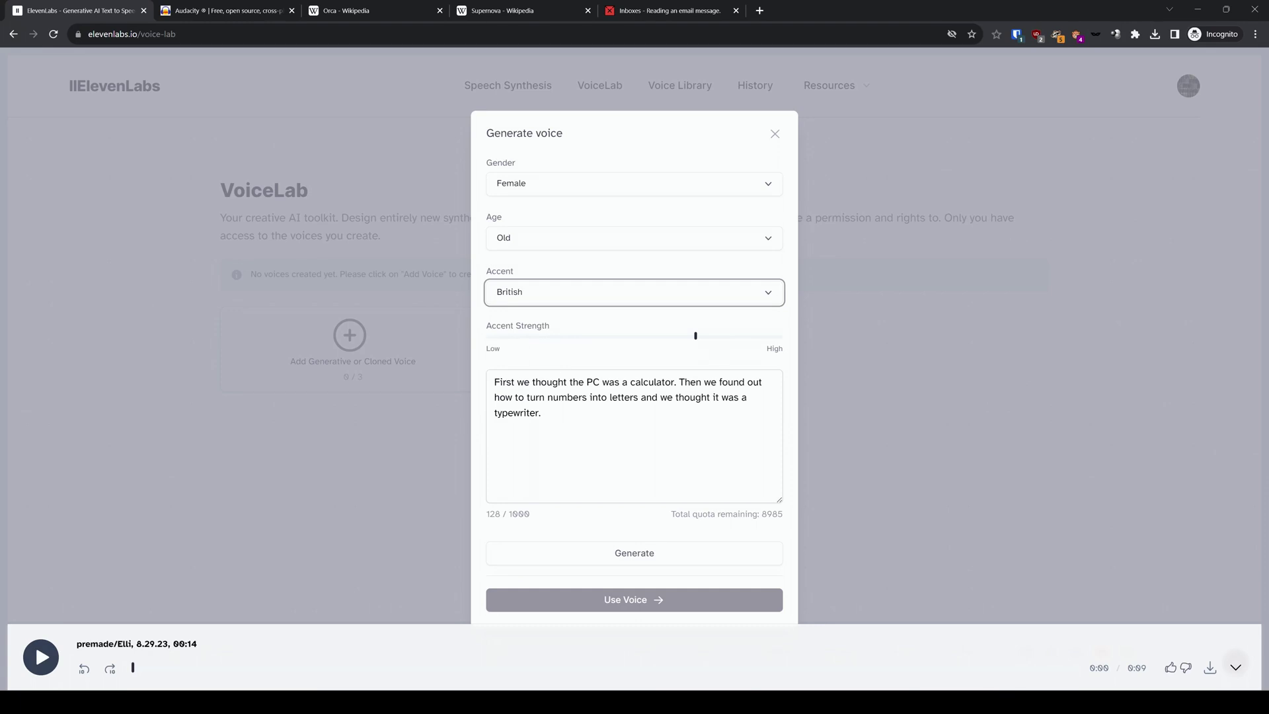
{"action": "left_click", "coordinate": [622, 559]}
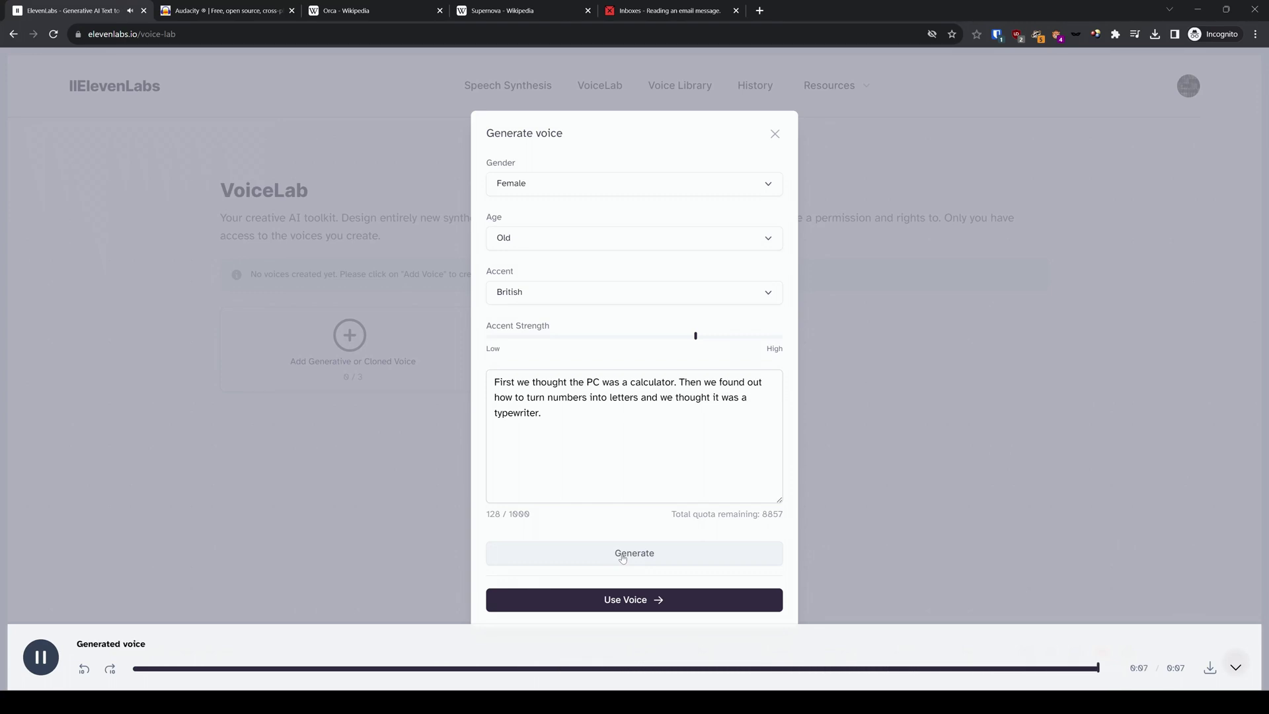
- Change the designed voice's accent to Indian and its age to Young, and generate another sample
{"action": "left_click", "coordinate": [567, 292]}
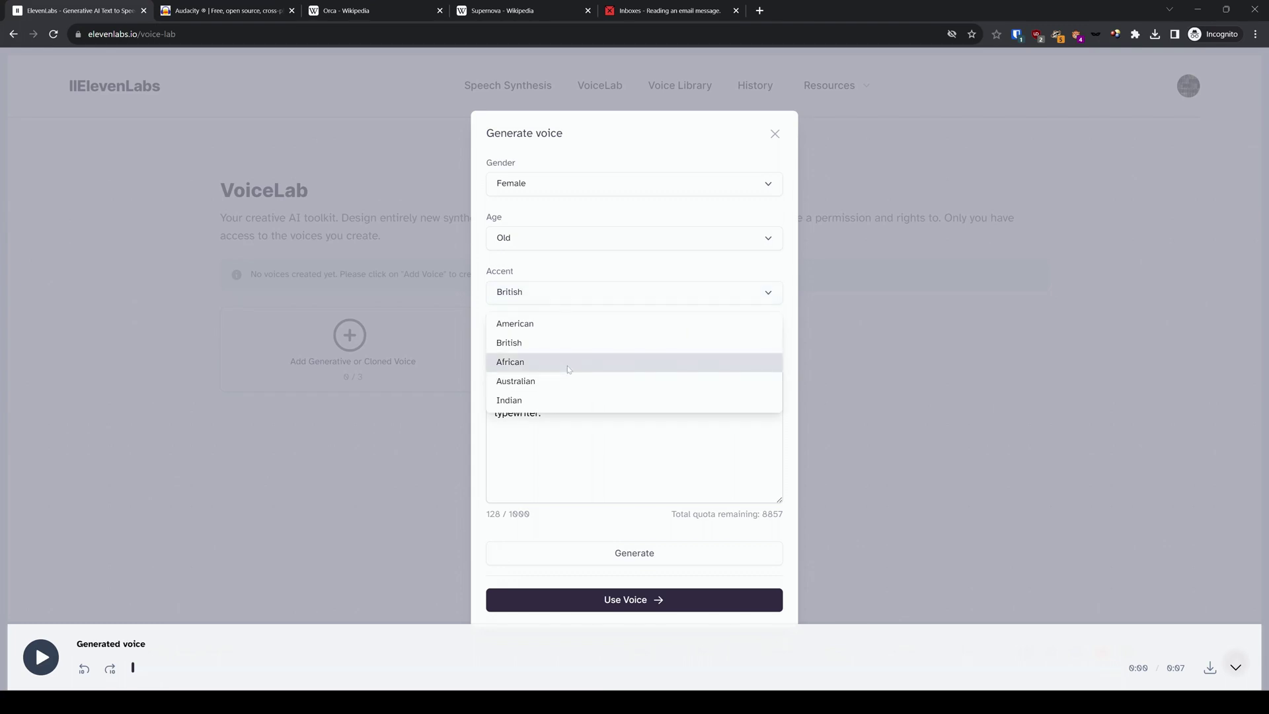
{"action": "left_click", "coordinate": [567, 399]}
{"action": "left_click", "coordinate": [559, 244]}
{"action": "left_click", "coordinate": [528, 267]}
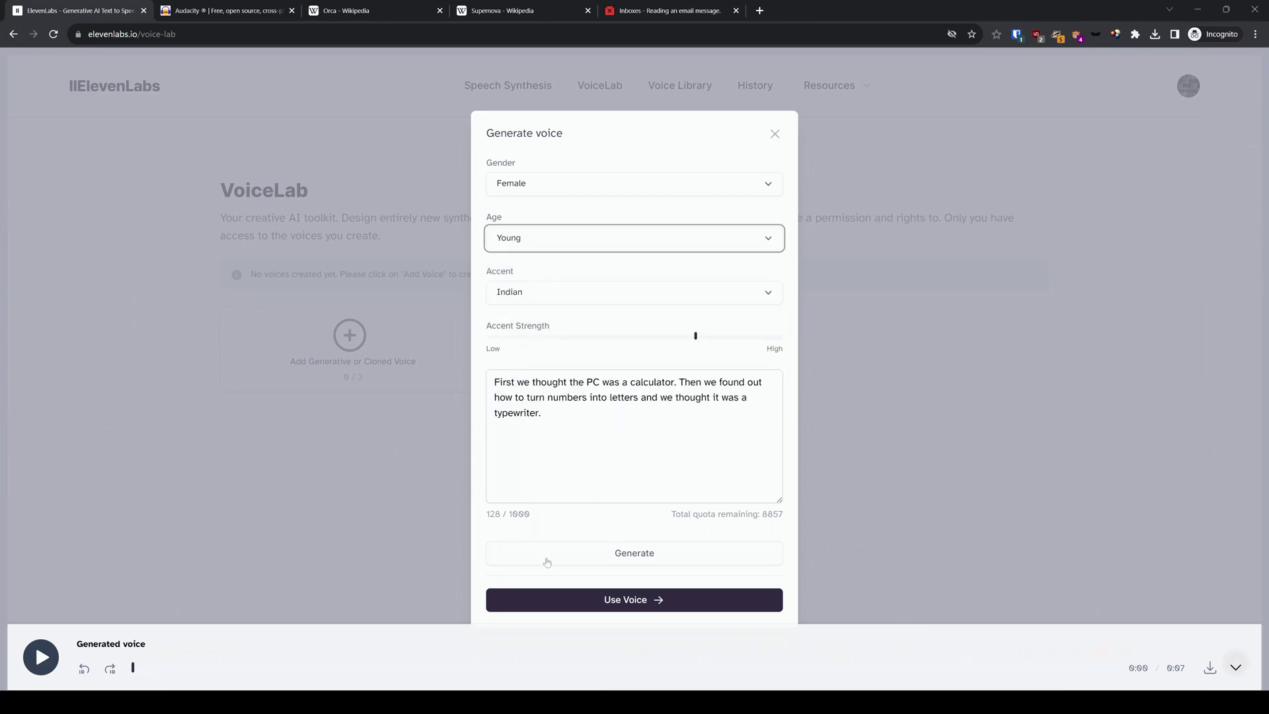
{"action": "left_click", "coordinate": [632, 555]}
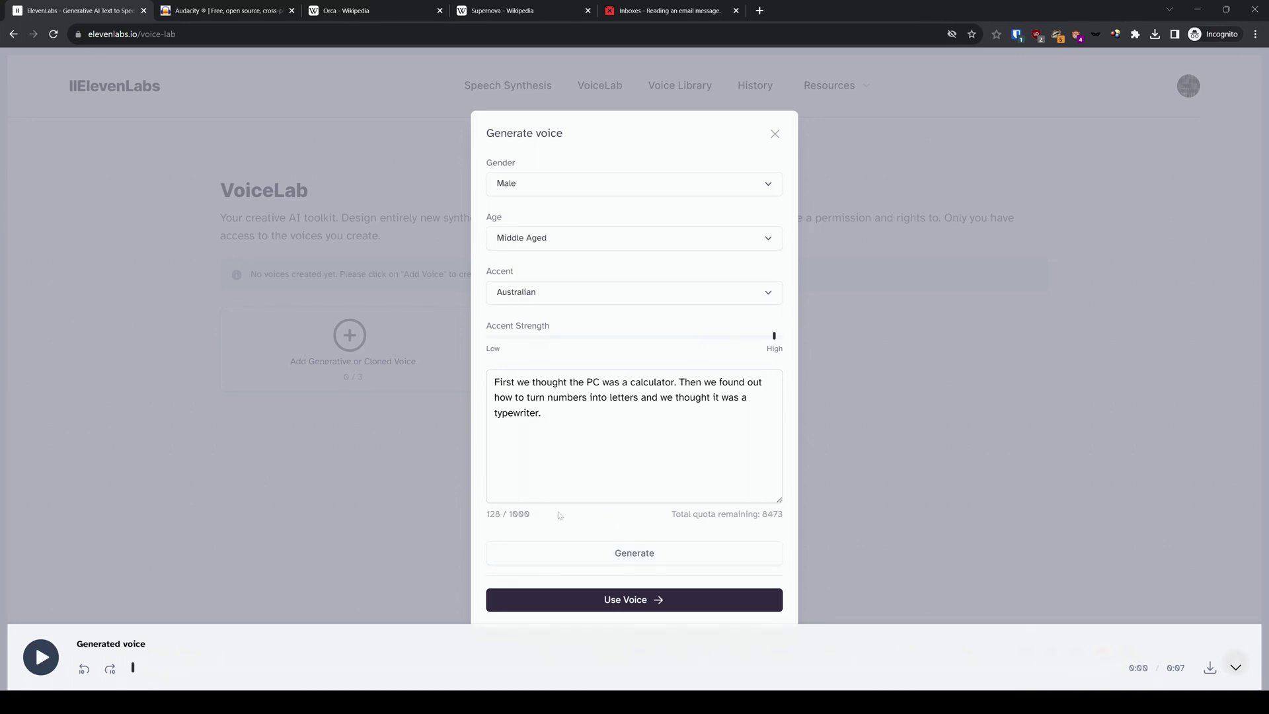
- Set the middle-aged voice to Female with a British accent of roughly medium strength, and generate its sample
{"action": "left_click", "coordinate": [644, 335]}
{"action": "left_click", "coordinate": [546, 185]}
{"action": "left_click", "coordinate": [528, 213]}
{"action": "left_click", "coordinate": [542, 291]}
{"action": "left_click", "coordinate": [528, 334]}
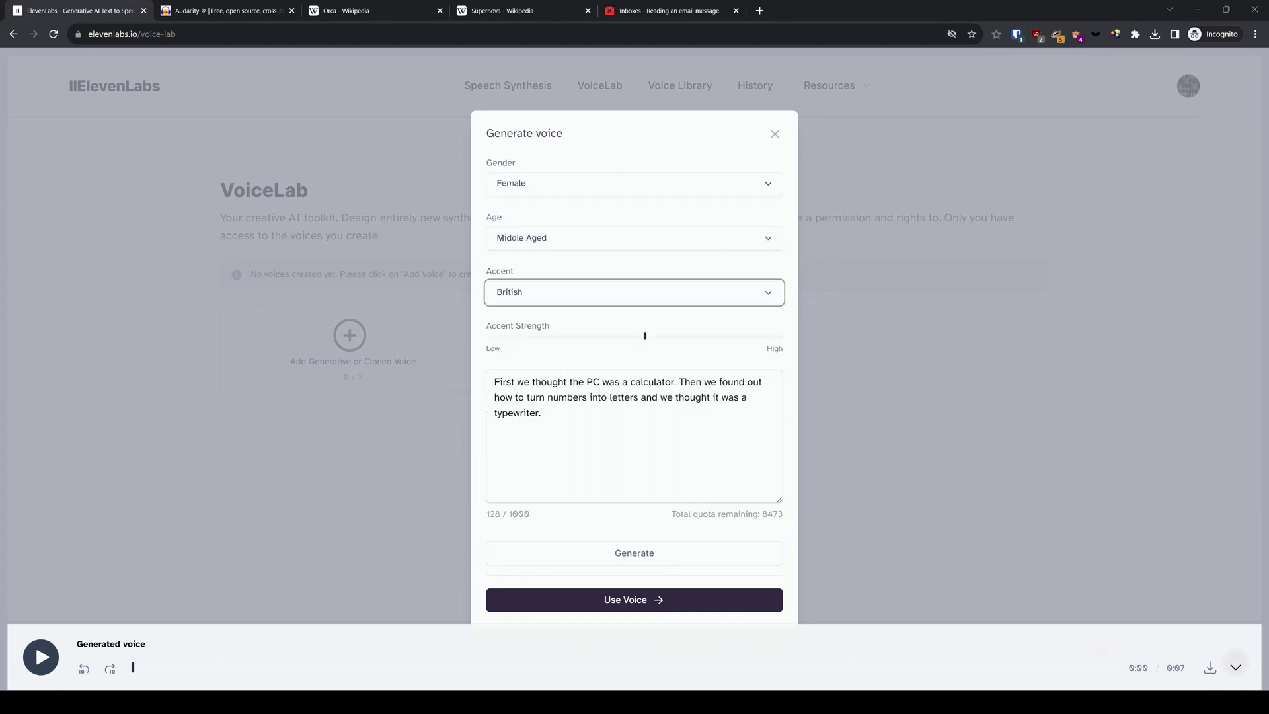
{"action": "left_click", "coordinate": [635, 553]}
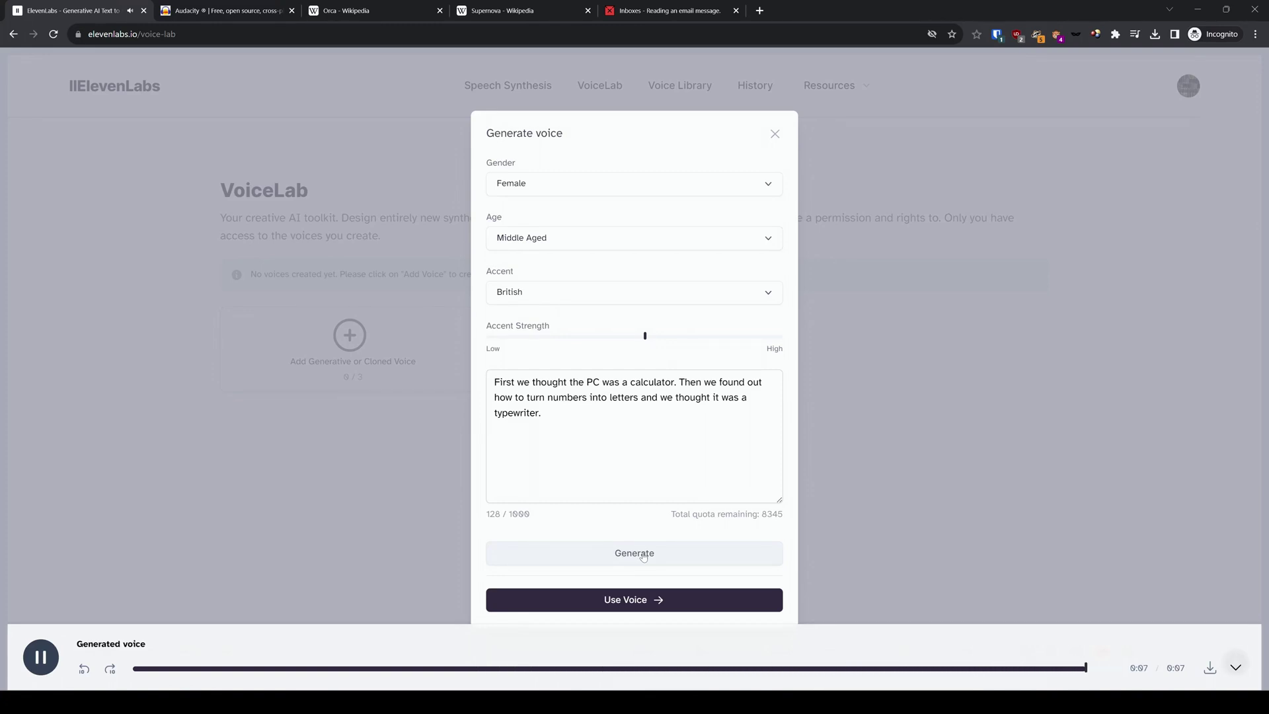
- Create the designed voice with the name "Middle Aged British Female" and the description "middle-aged British female with prominent accent"
{"action": "left_click", "coordinate": [629, 601]}
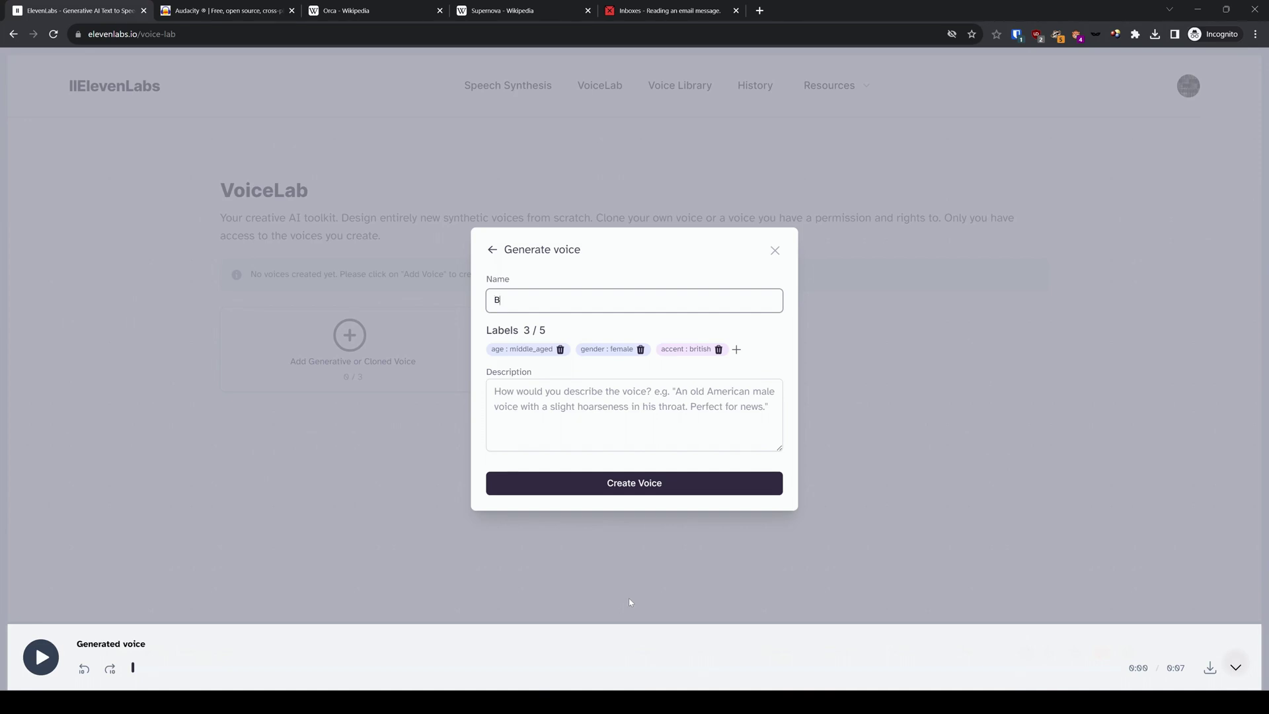
{"action": "key", "text": "ctrl+a"}
{"action": "type", "text": "Middle"}
{"action": "key", "text": "Tab"}
{"action": "type", "text": "middle-aged briti"}
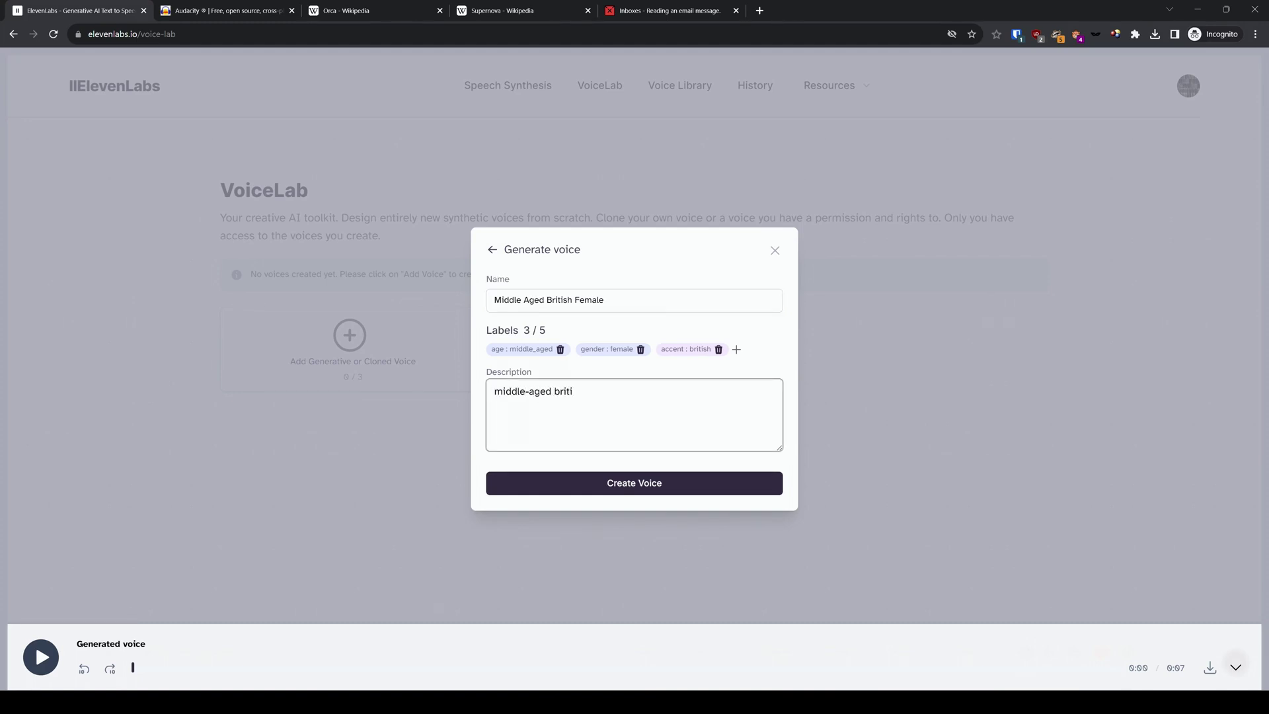
{"action": "type", "text": "sh female with prominent accent"}
{"action": "left_click", "coordinate": [632, 484]}
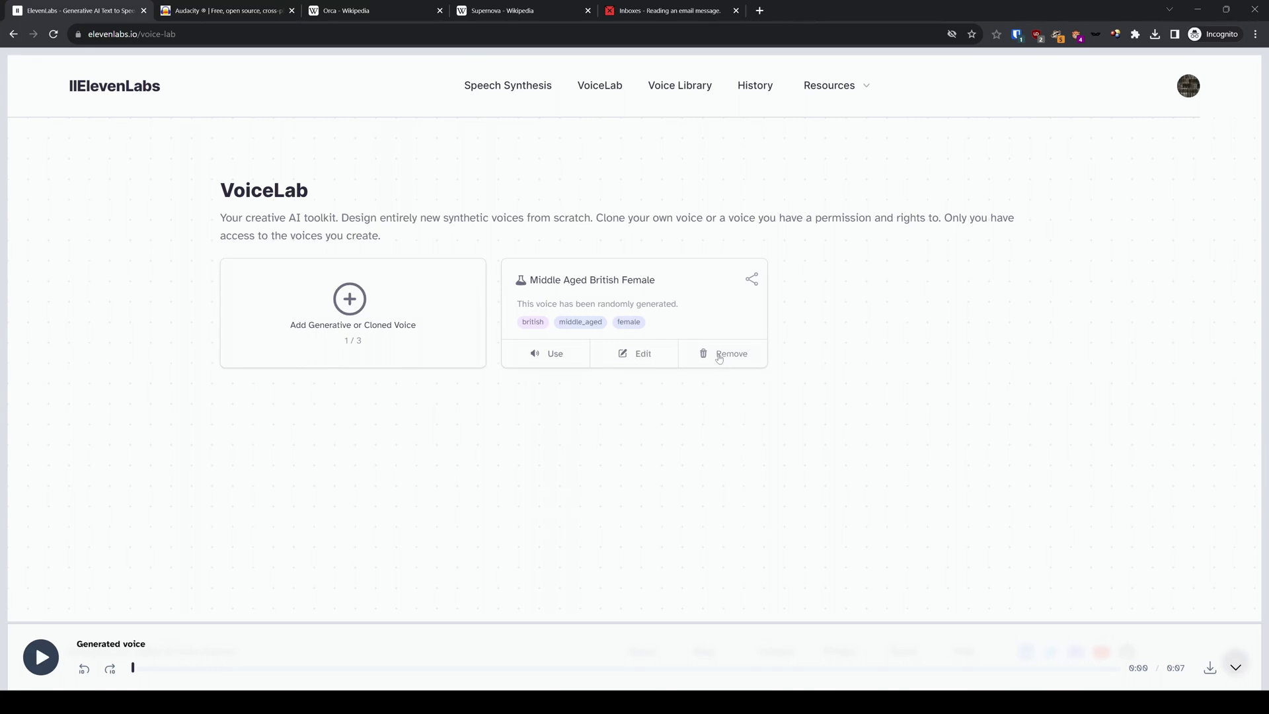
- Read the new voice's sharing terms without enabling sharing, and open its name, labels and description for editing
{"action": "left_click", "coordinate": [757, 284]}
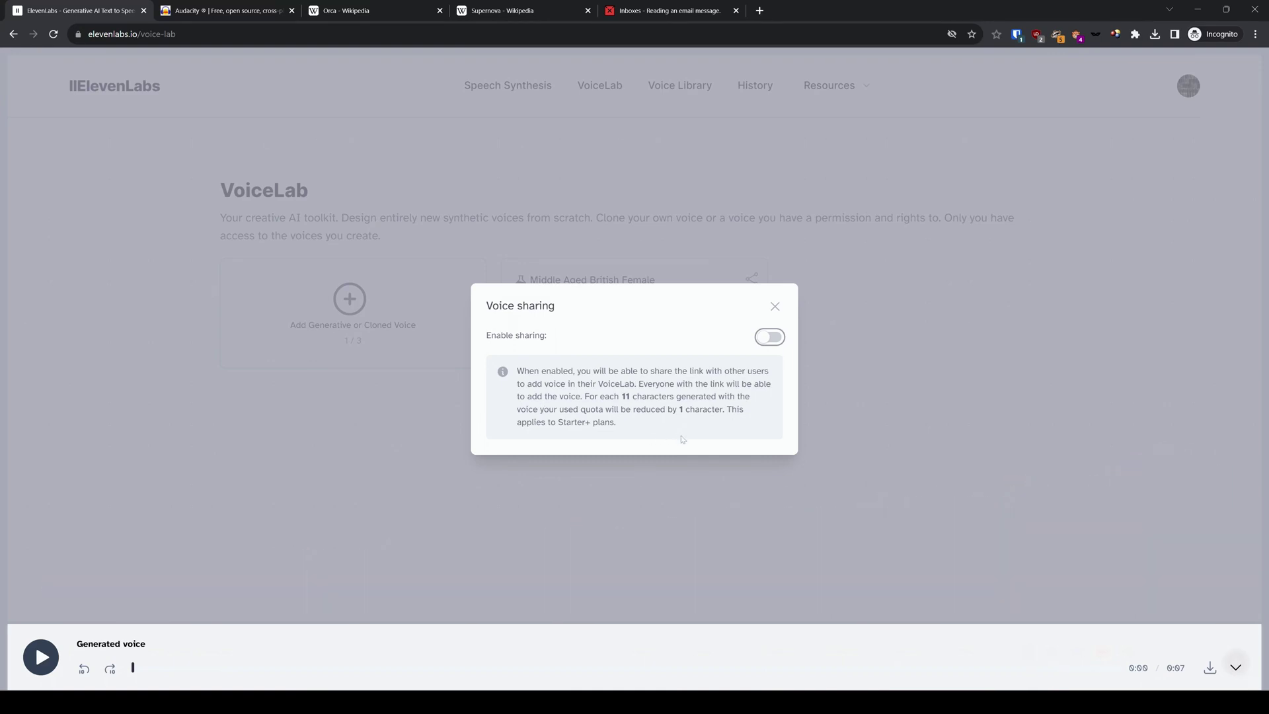
{"action": "left_click", "coordinate": [776, 311]}
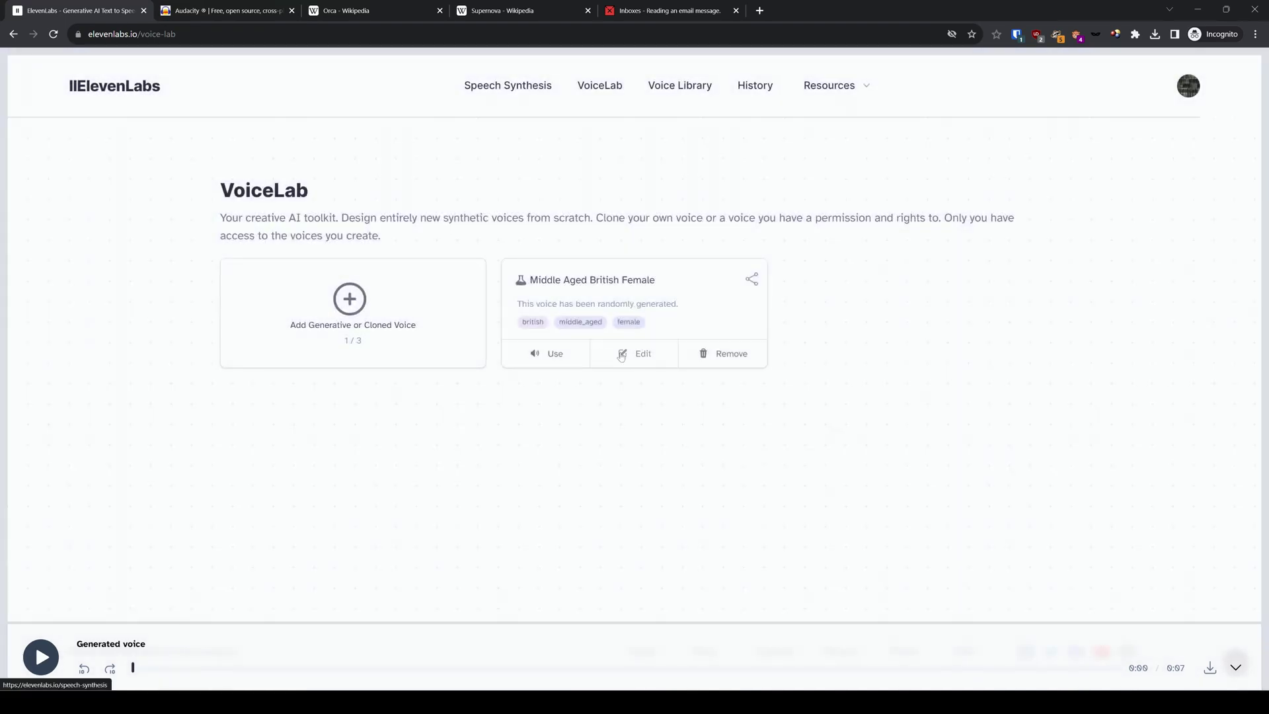
{"action": "left_click", "coordinate": [638, 355]}
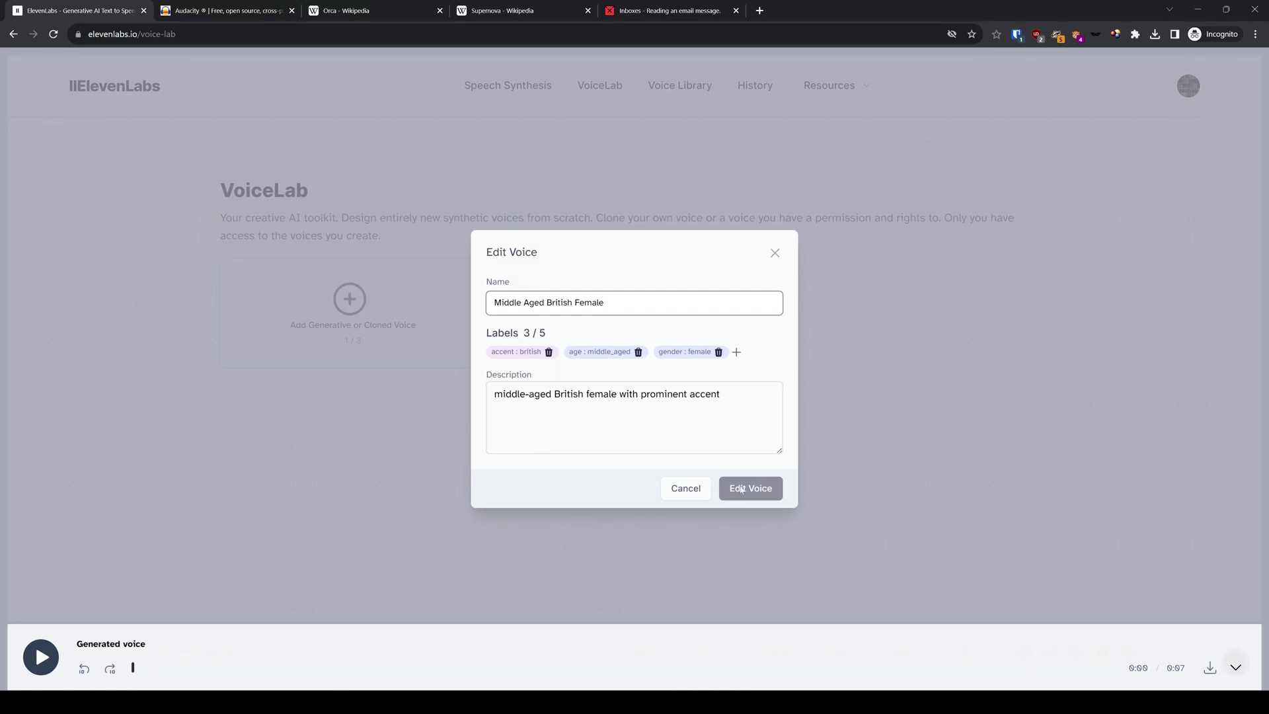
- Leave the voice's details unedited and generate the orca text in Speech Synthesis with the Middle Aged British Female voice
{"action": "left_click", "coordinate": [775, 253]}
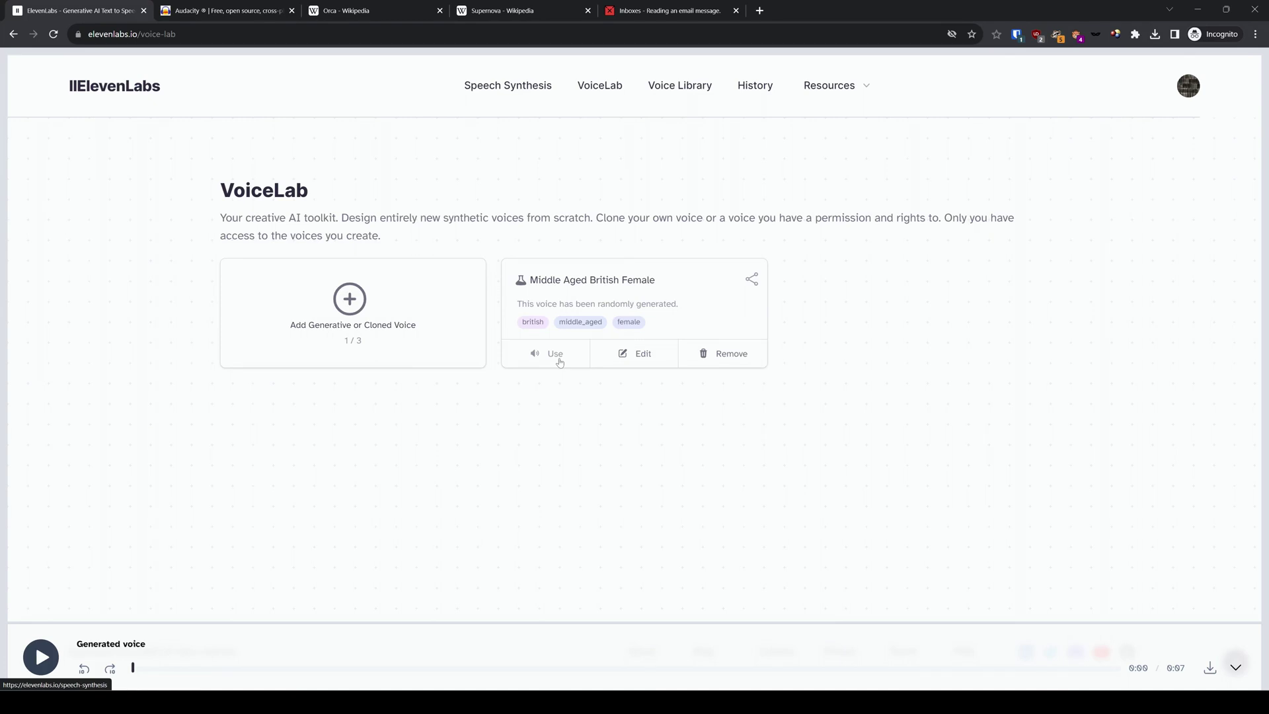
{"action": "left_click", "coordinate": [559, 362]}
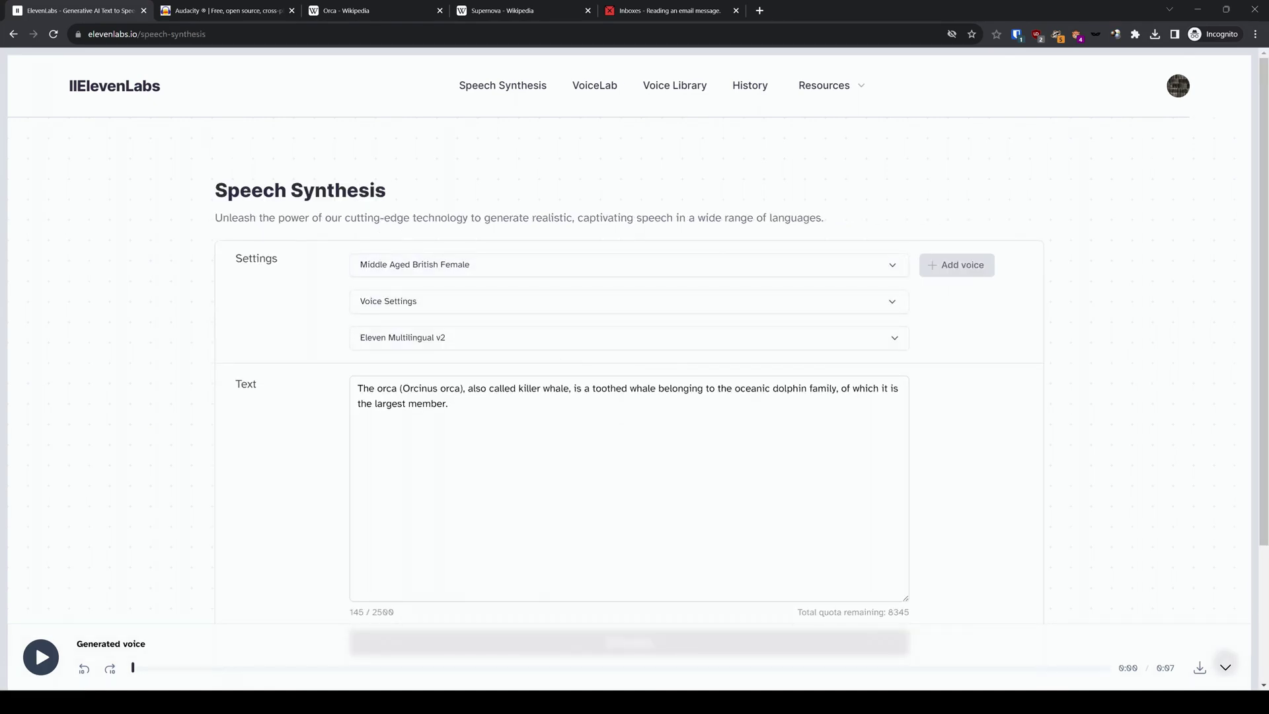
{"action": "scroll", "coordinate": [628, 582], "scroll_direction": "down", "scroll_amount": 1}
{"action": "left_click", "coordinate": [628, 579]}
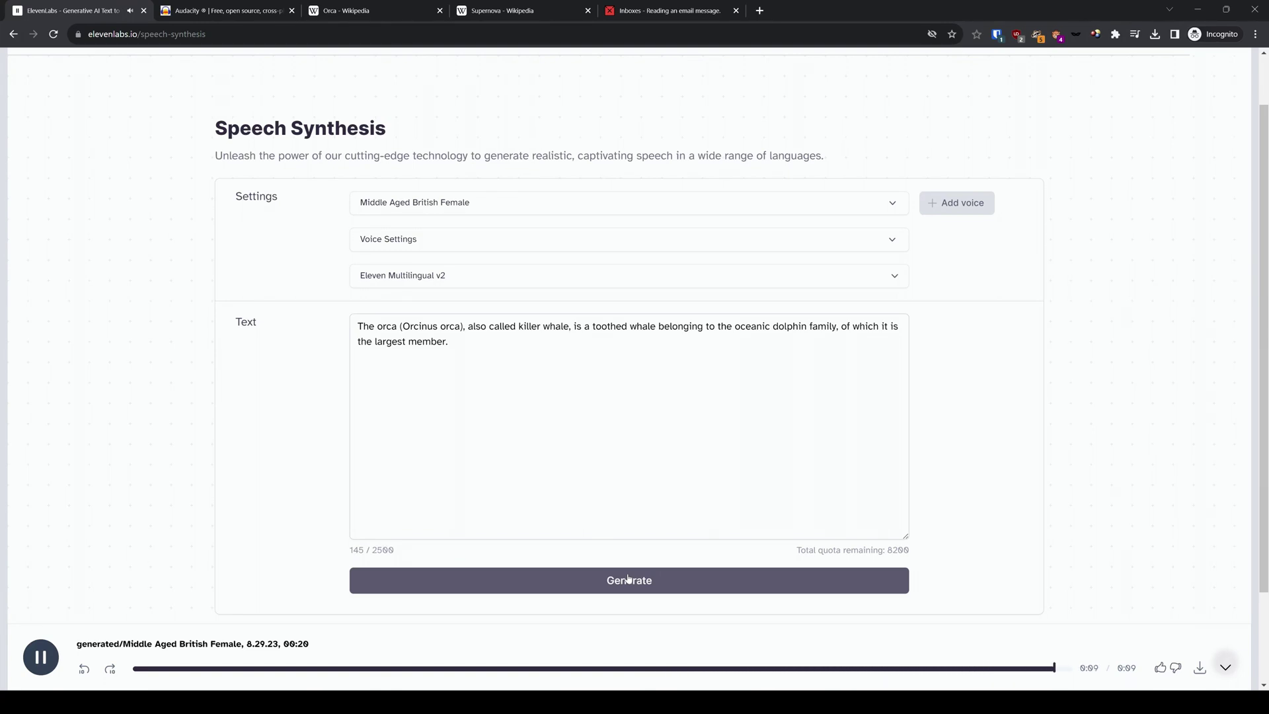
{"action": "left_click", "coordinate": [628, 579]}
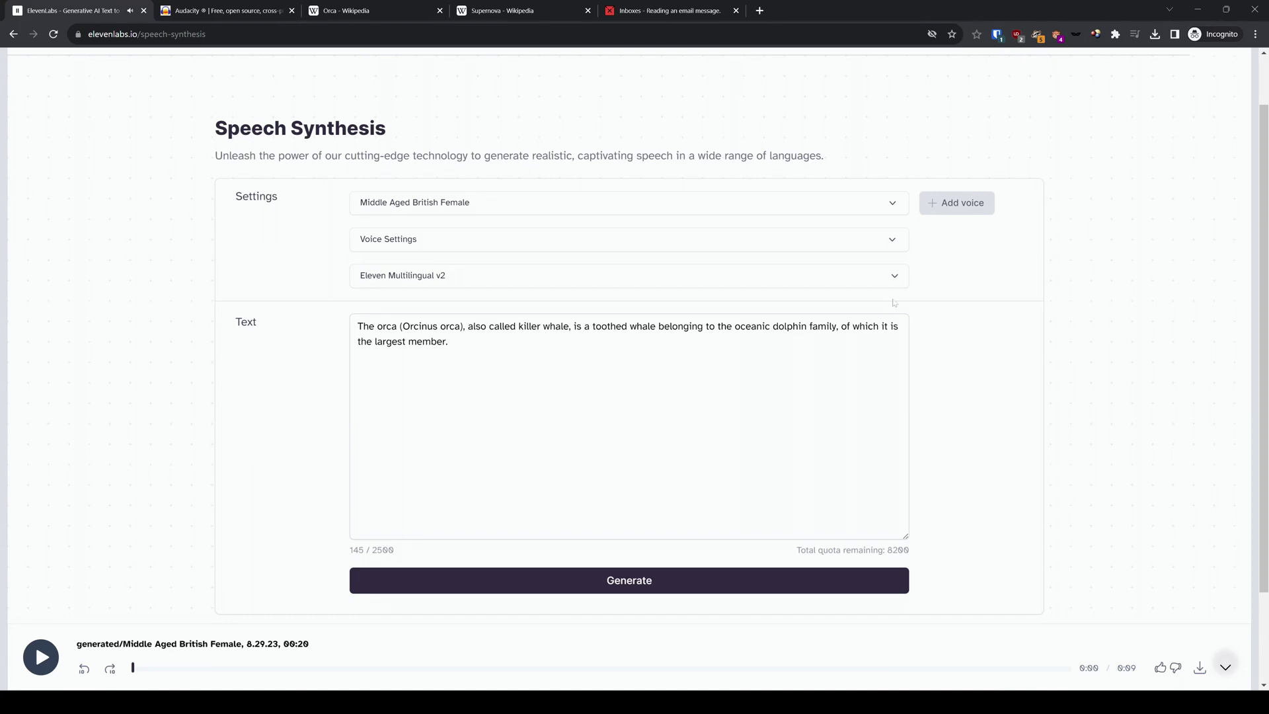
- Start adding another voice and choose the community Voice Library as its source
{"action": "left_click", "coordinate": [959, 210]}
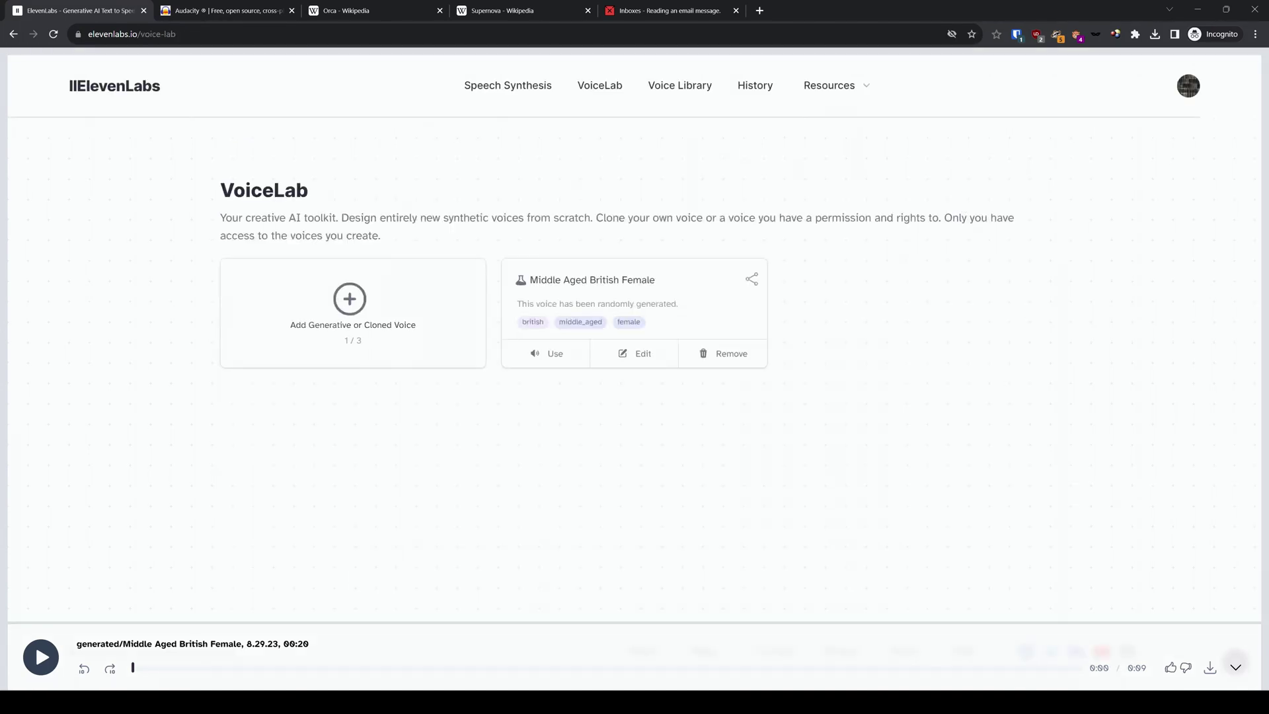
{"action": "left_click", "coordinate": [347, 306]}
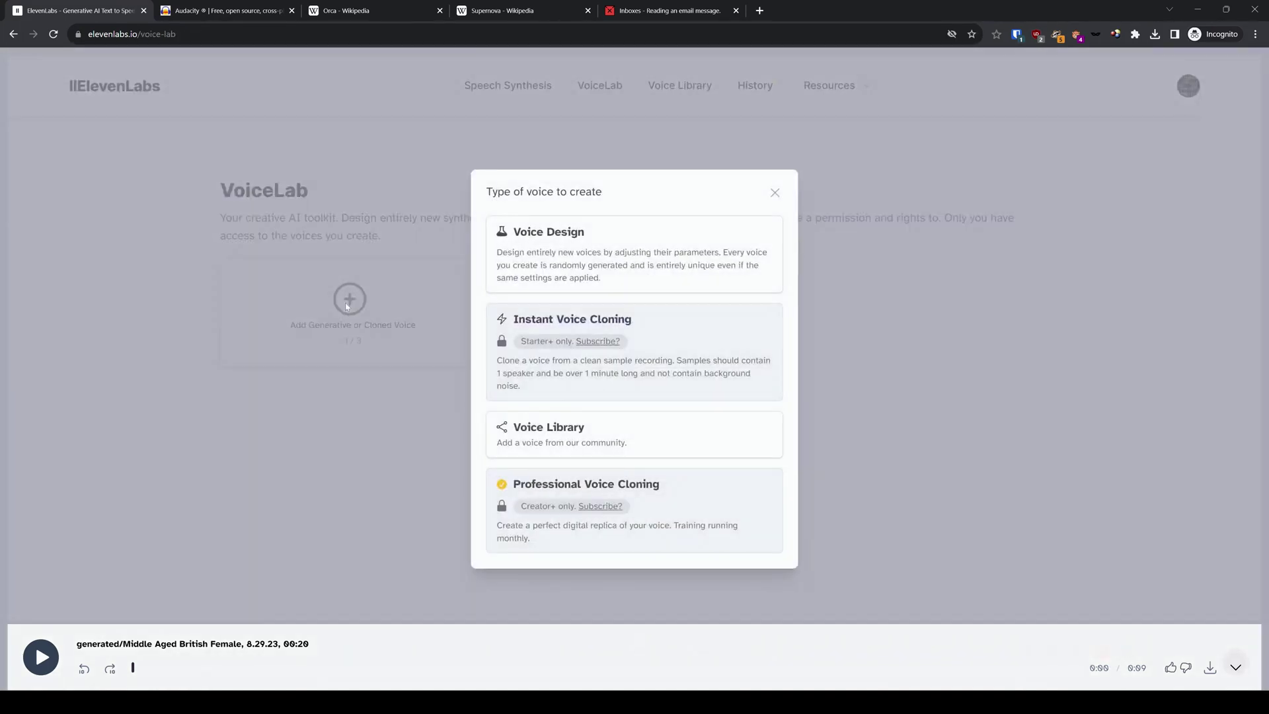
{"action": "left_click", "coordinate": [576, 439]}
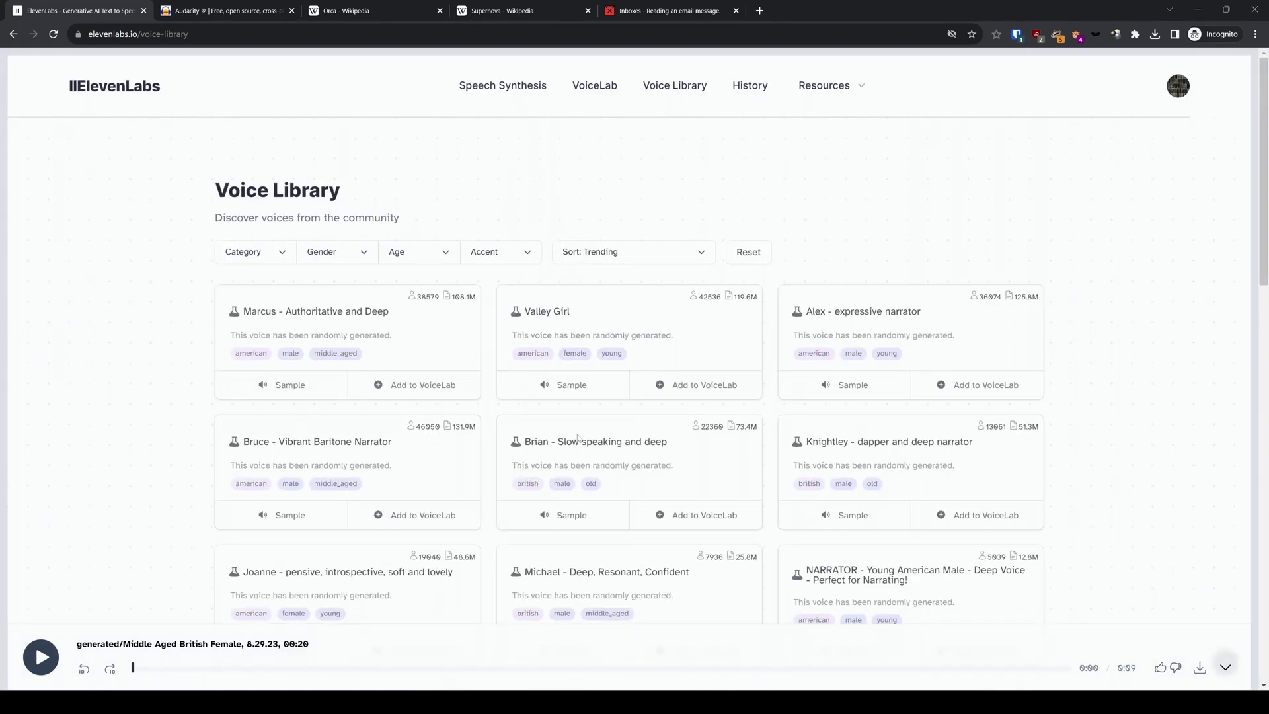
- Try the Professional category filter and the Female gender filter in the Voice Library, clearing each one again
{"action": "scroll", "coordinate": [577, 438], "scroll_direction": "down", "scroll_amount": 2}
{"action": "left_click", "coordinate": [254, 127]}
{"action": "left_click", "coordinate": [273, 179]}
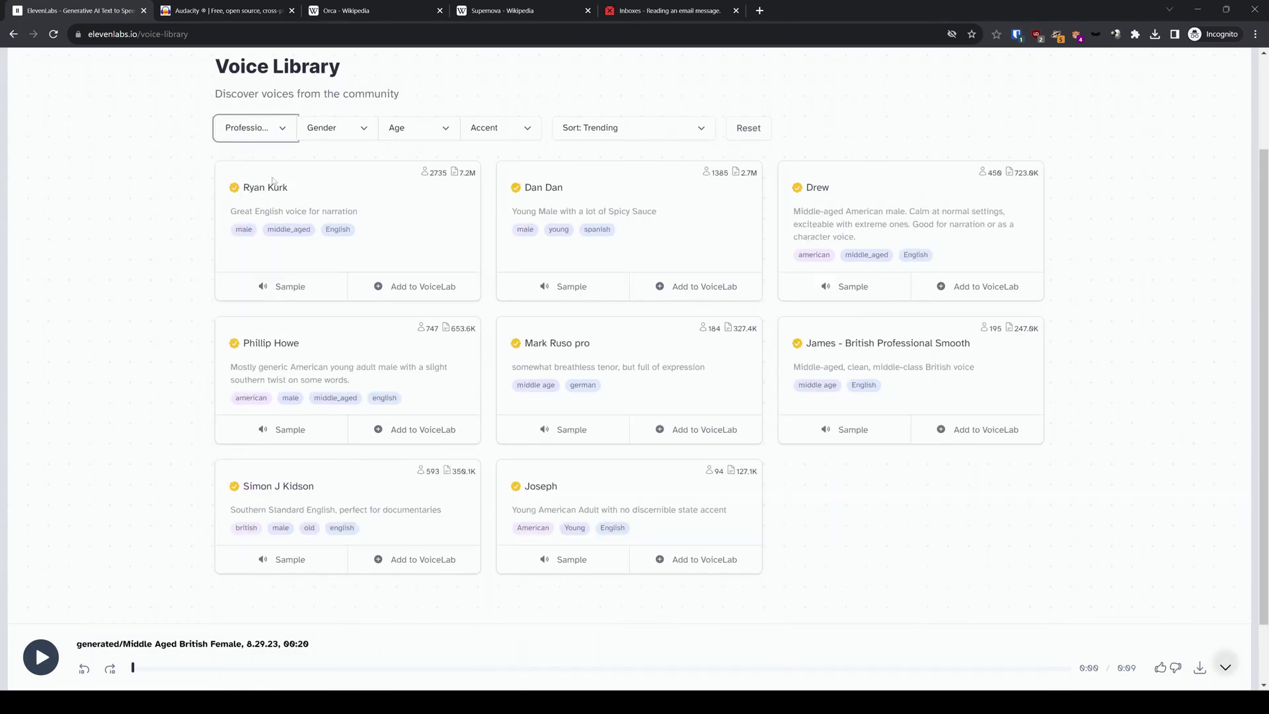
{"action": "left_click", "coordinate": [254, 128]}
{"action": "left_click", "coordinate": [254, 196]}
{"action": "left_click", "coordinate": [337, 128]}
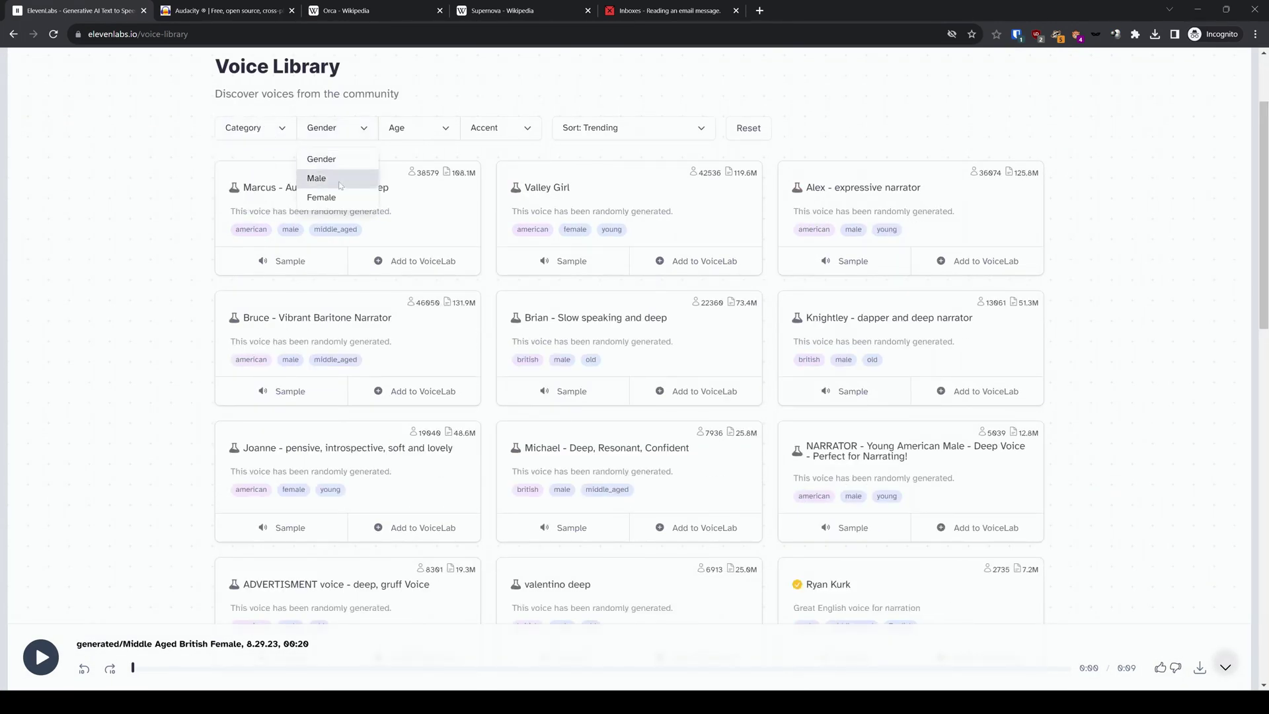
{"action": "left_click", "coordinate": [321, 198]}
{"action": "left_click", "coordinate": [337, 127]}
{"action": "left_click", "coordinate": [335, 181]}
- Look through the library's age, accent and sorting options without changing them, and play the Valley Girl voice's sample
{"action": "left_click", "coordinate": [423, 127]}
{"action": "left_click", "coordinate": [496, 128]}
{"action": "left_click", "coordinate": [702, 130]}
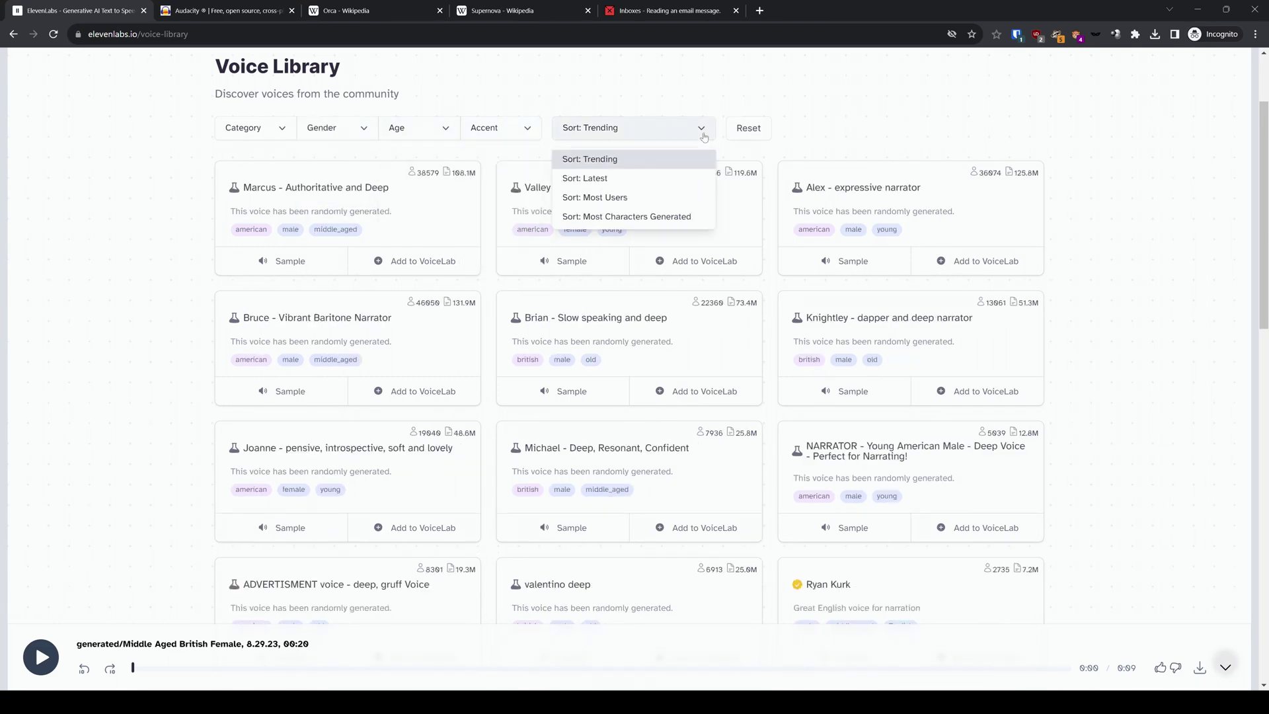
{"action": "left_click", "coordinate": [826, 139]}
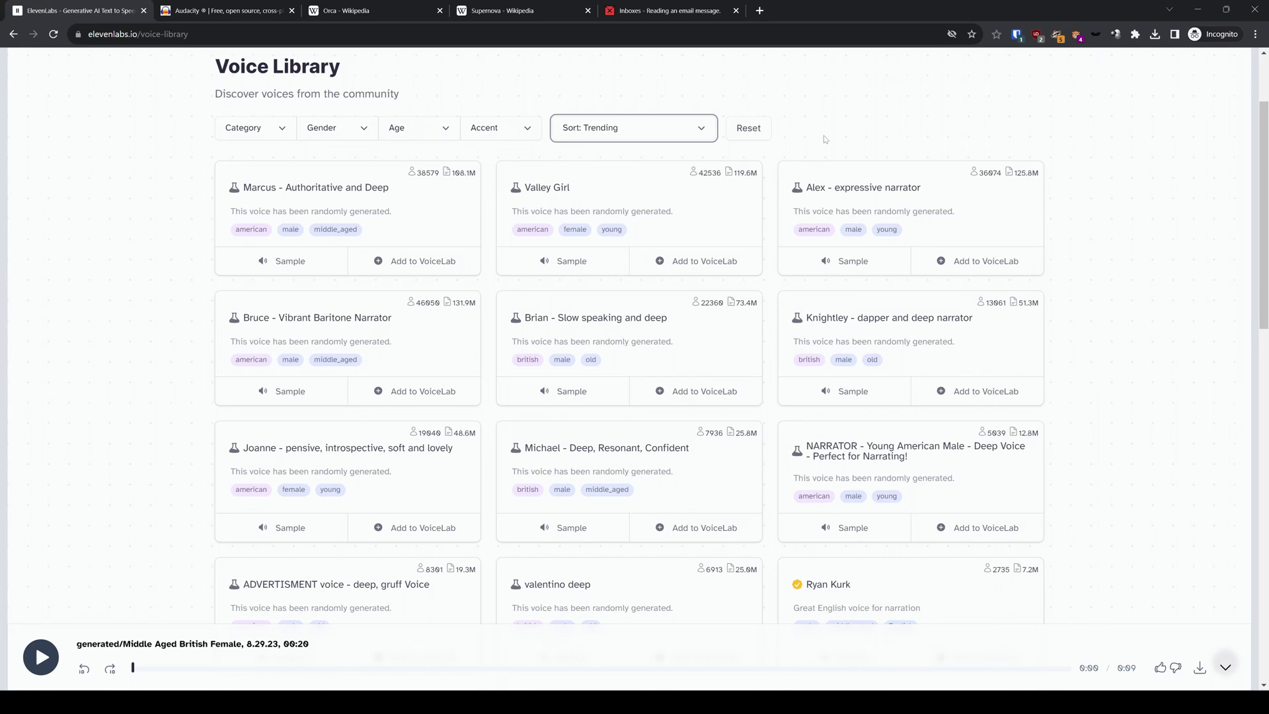
{"action": "left_click", "coordinate": [567, 267]}
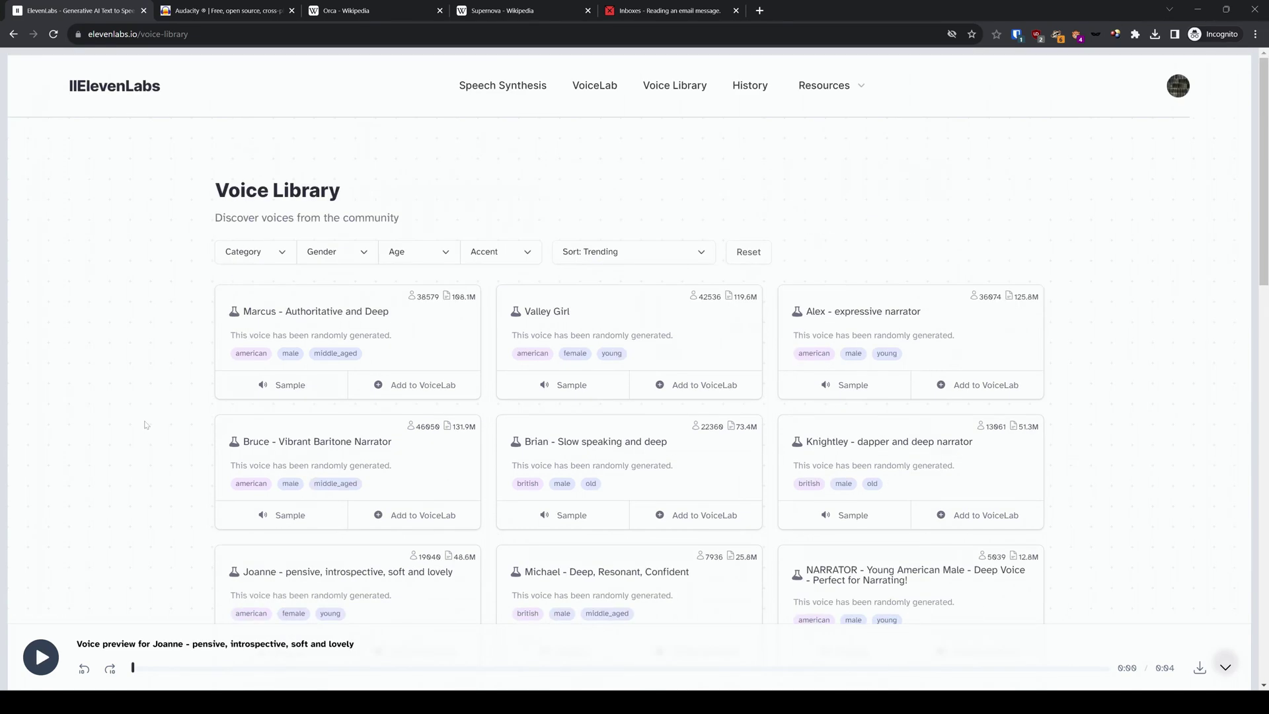
- Return to VoiceLab and check the plan requirement for Instant Voice Cloning among the voice types, without creating a voice
{"action": "left_click", "coordinate": [594, 86]}
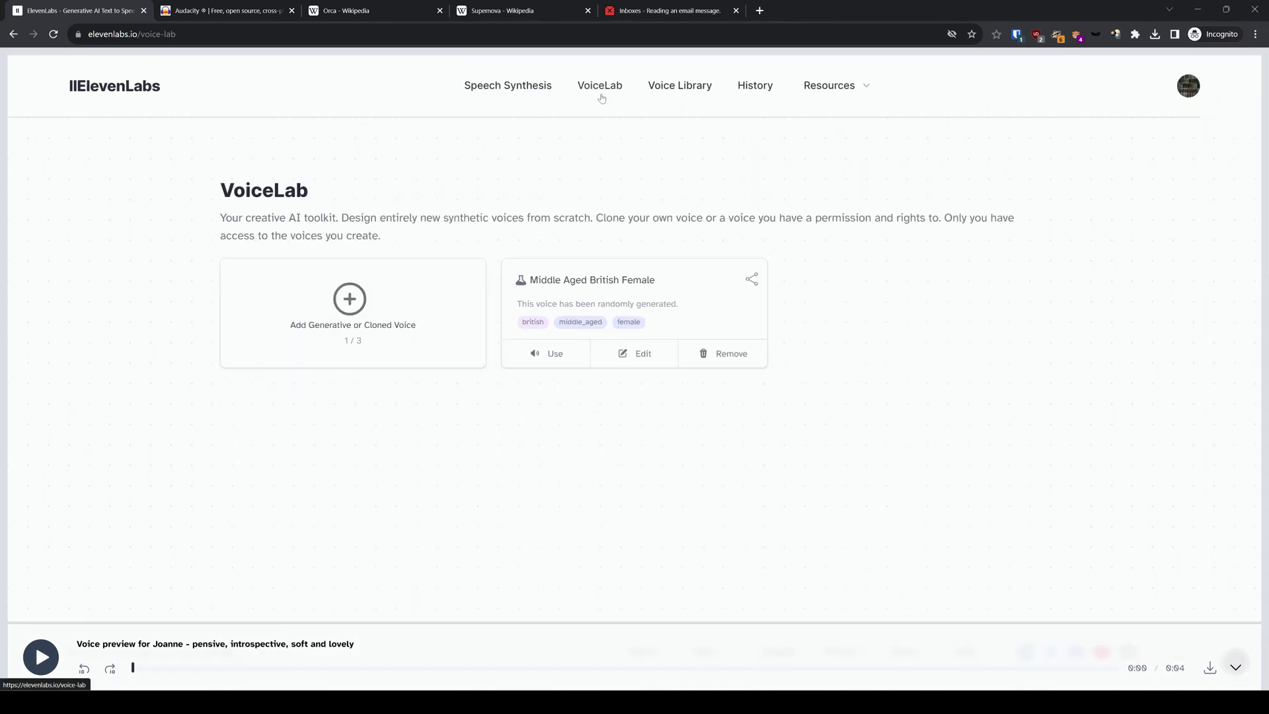
{"action": "left_click", "coordinate": [351, 301]}
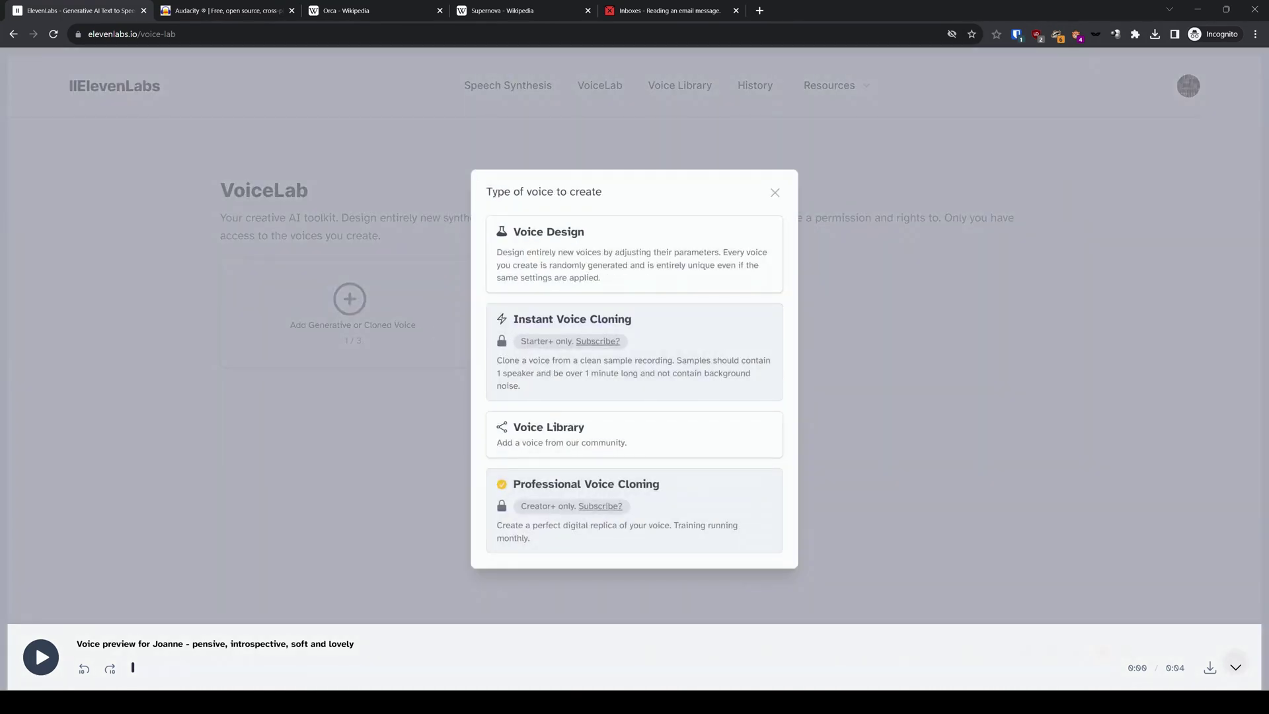
{"action": "left_click_drag", "start_coordinate": [513, 319], "coordinate": [634, 322]}
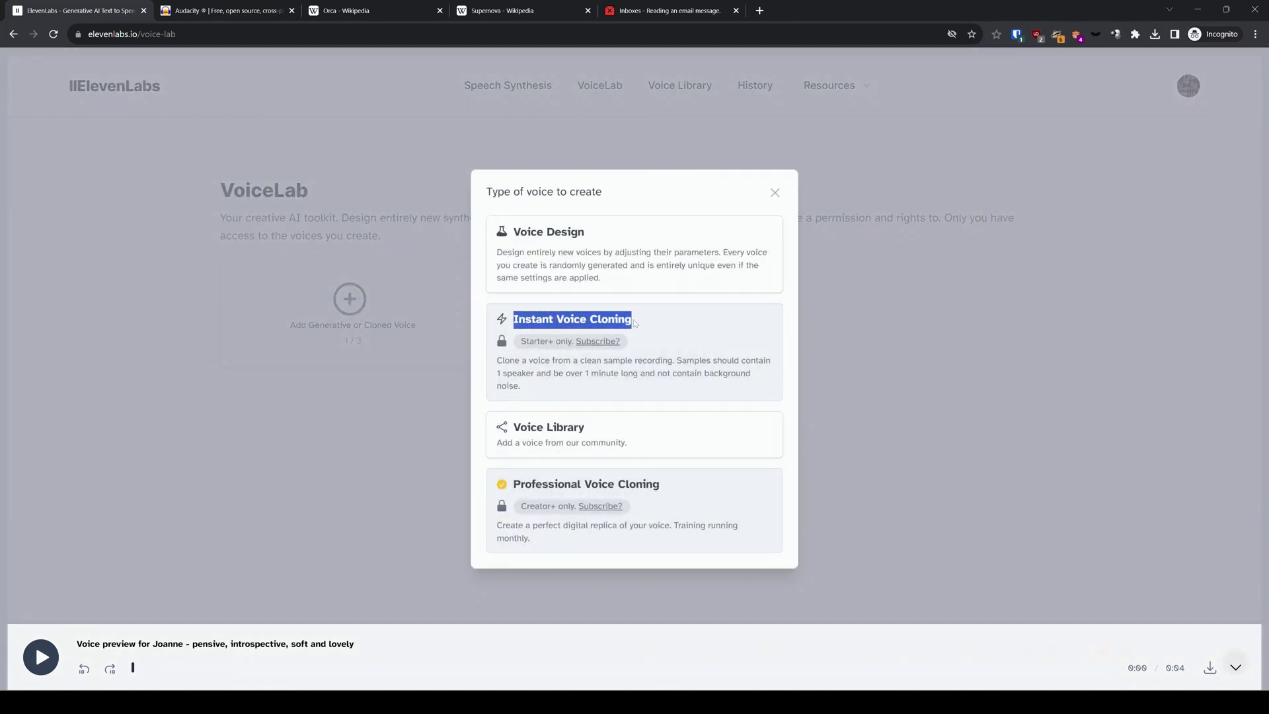
{"action": "left_click", "coordinate": [636, 323]}
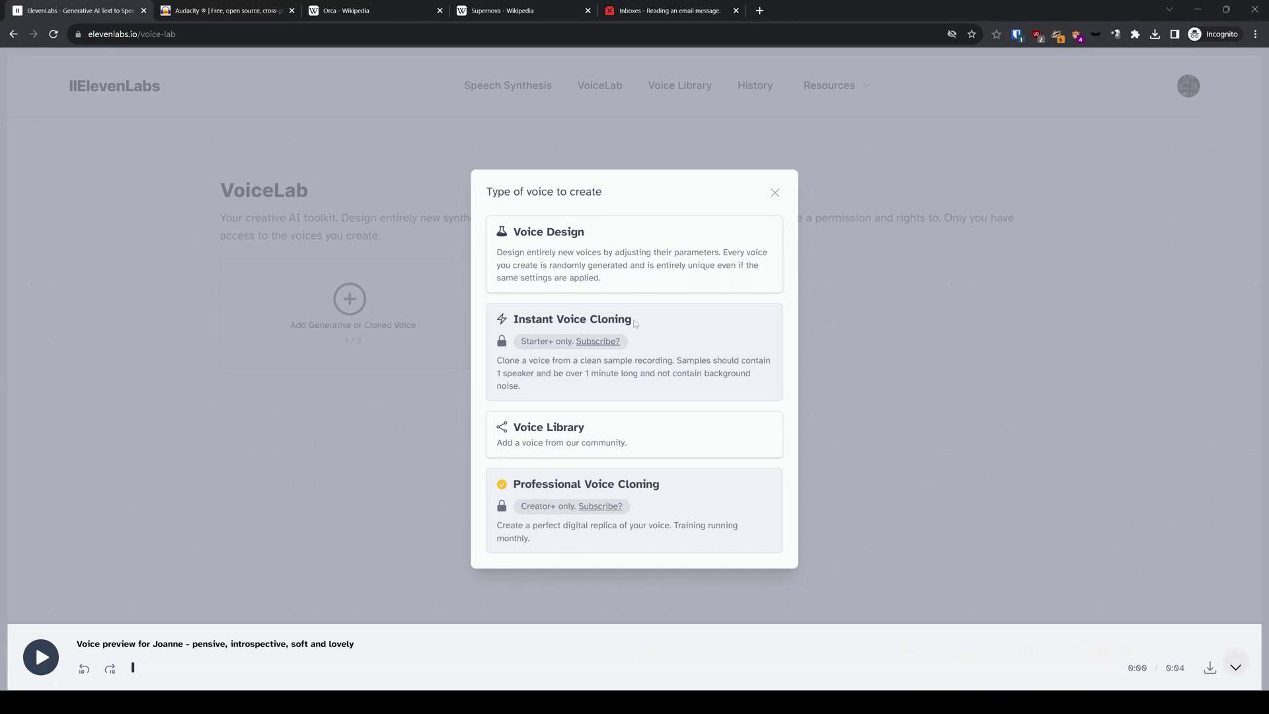
{"action": "left_click", "coordinate": [775, 194]}
- Open the account's subscription page and check the characters used and the time until the next character reset
{"action": "left_click", "coordinate": [507, 85]}
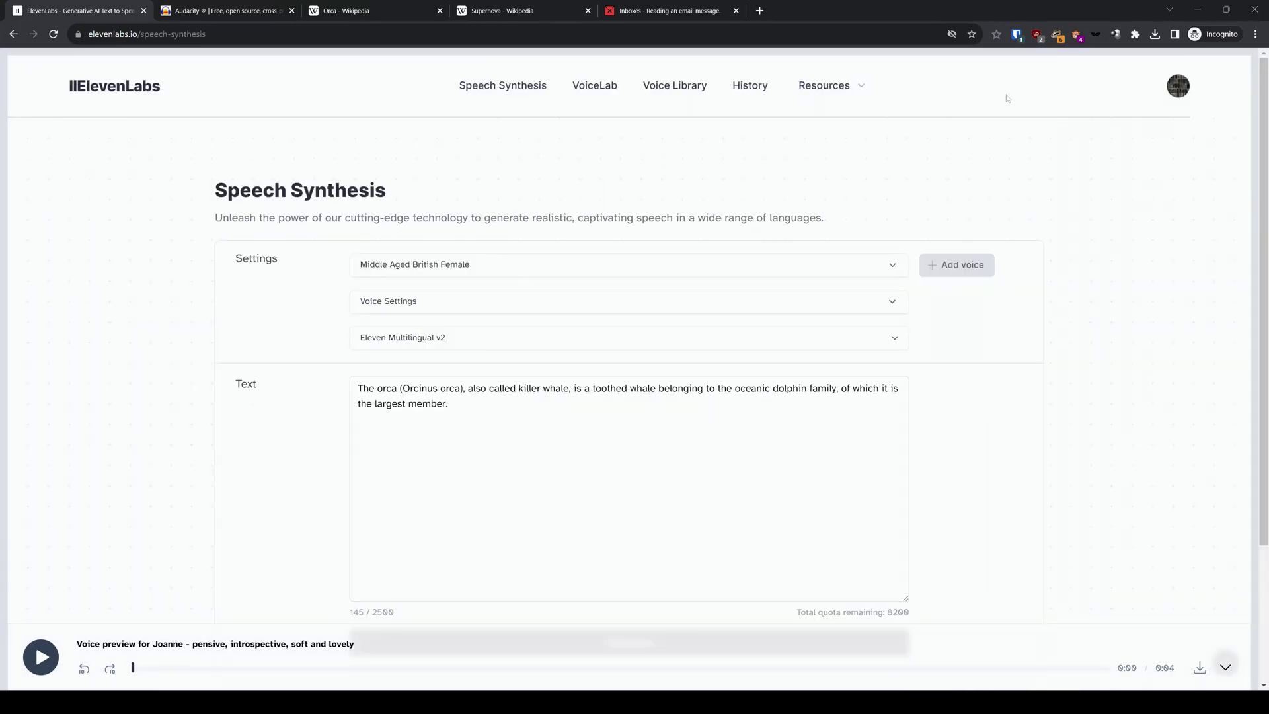
{"action": "left_click", "coordinate": [1178, 87]}
{"action": "left_click", "coordinate": [1104, 182]}
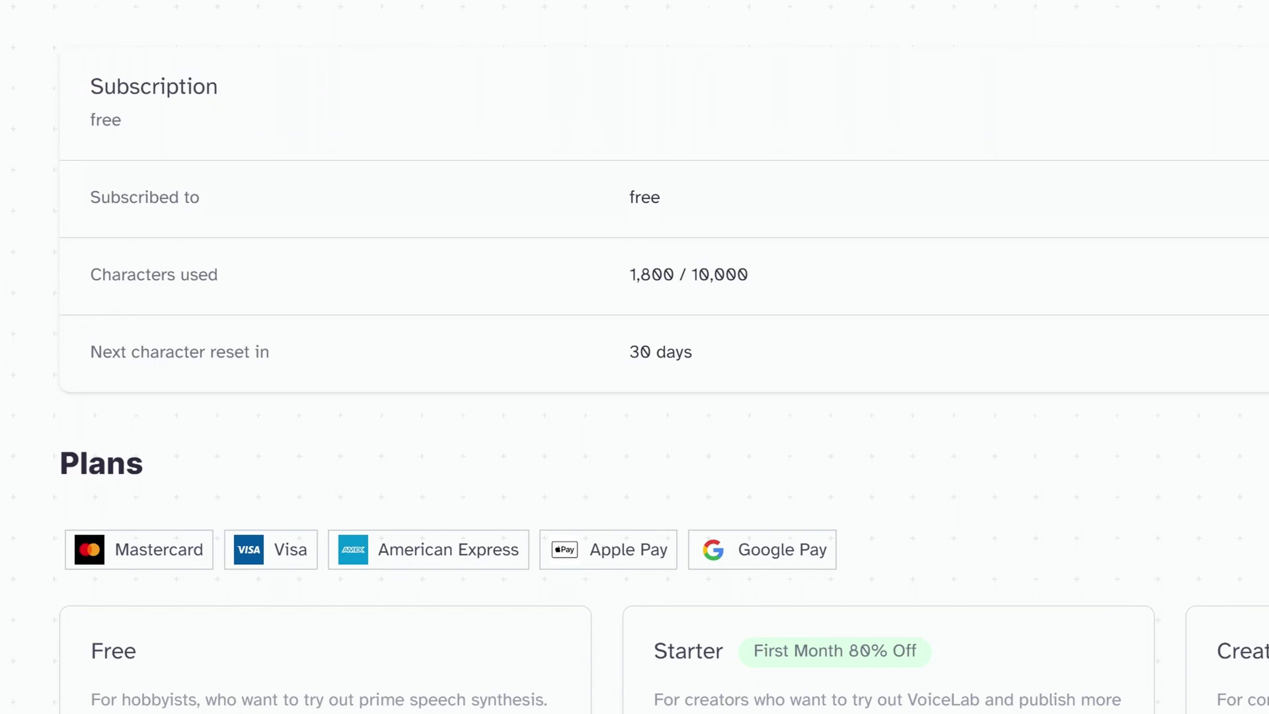
{"action": "scroll", "coordinate": [635, 396], "scroll_direction": "down", "scroll_amount": 2}
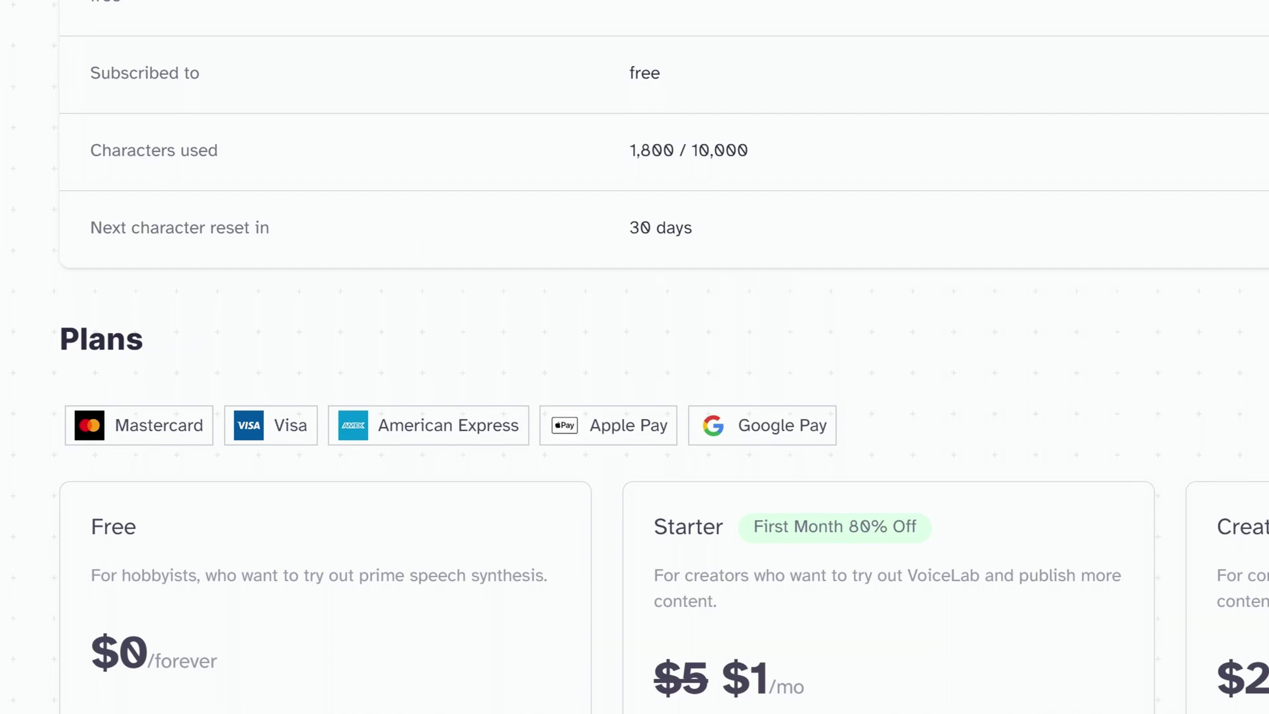
{"action": "left_click_drag", "start_coordinate": [89, 232], "coordinate": [405, 236]}
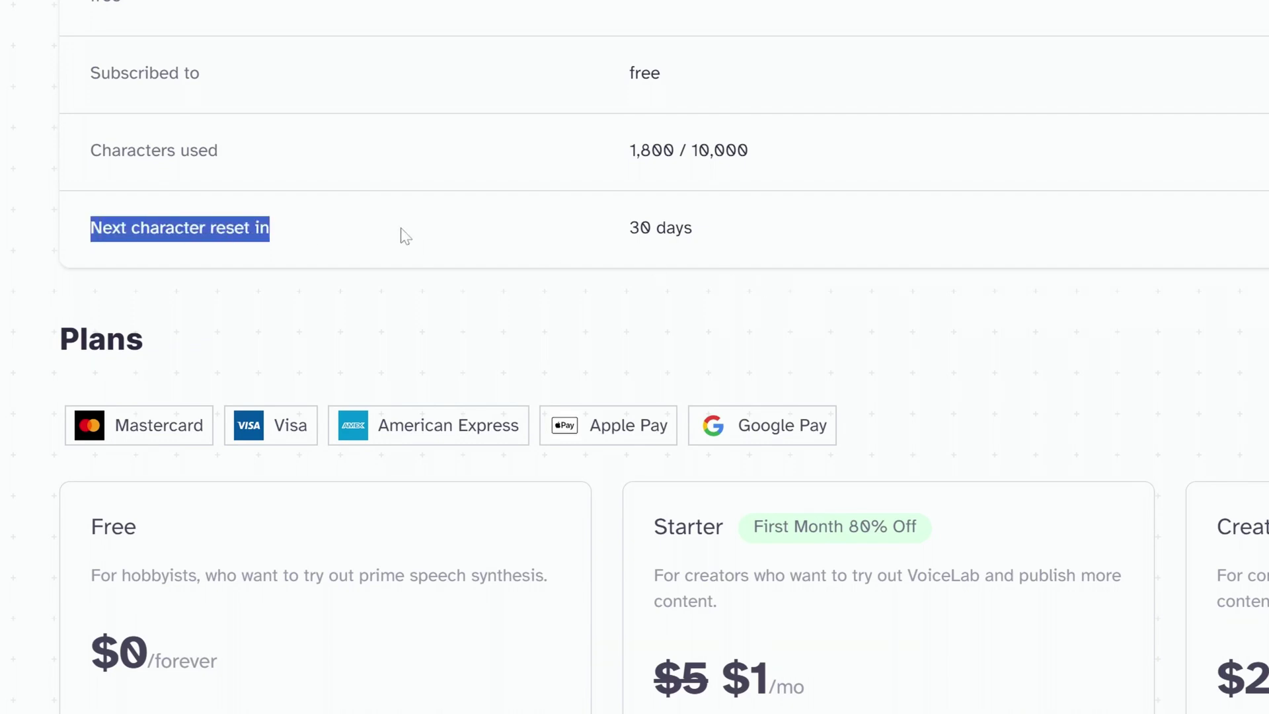
{"action": "left_click_drag", "start_coordinate": [627, 229], "coordinate": [754, 279]}
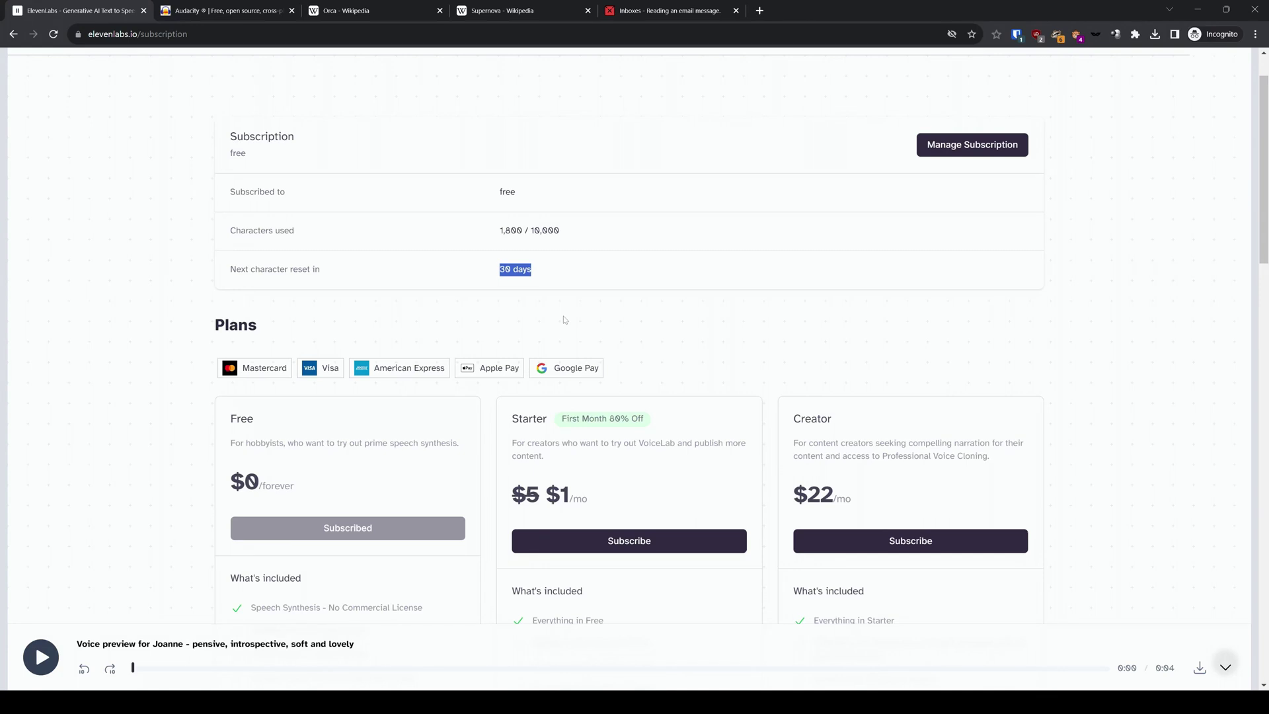
{"action": "left_click", "coordinate": [564, 319]}
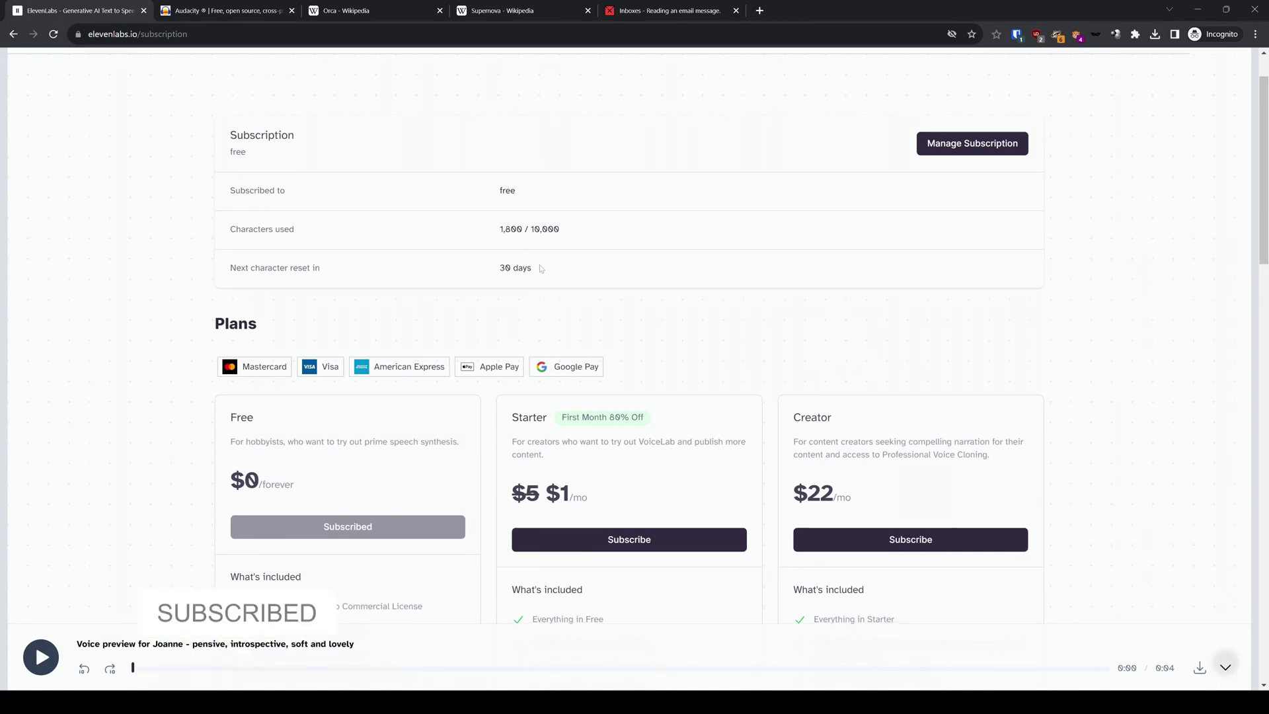
- Compare what the plans include and open the subscription checkout for the Starter plan
{"action": "scroll", "coordinate": [540, 268], "scroll_direction": "down", "scroll_amount": 3}
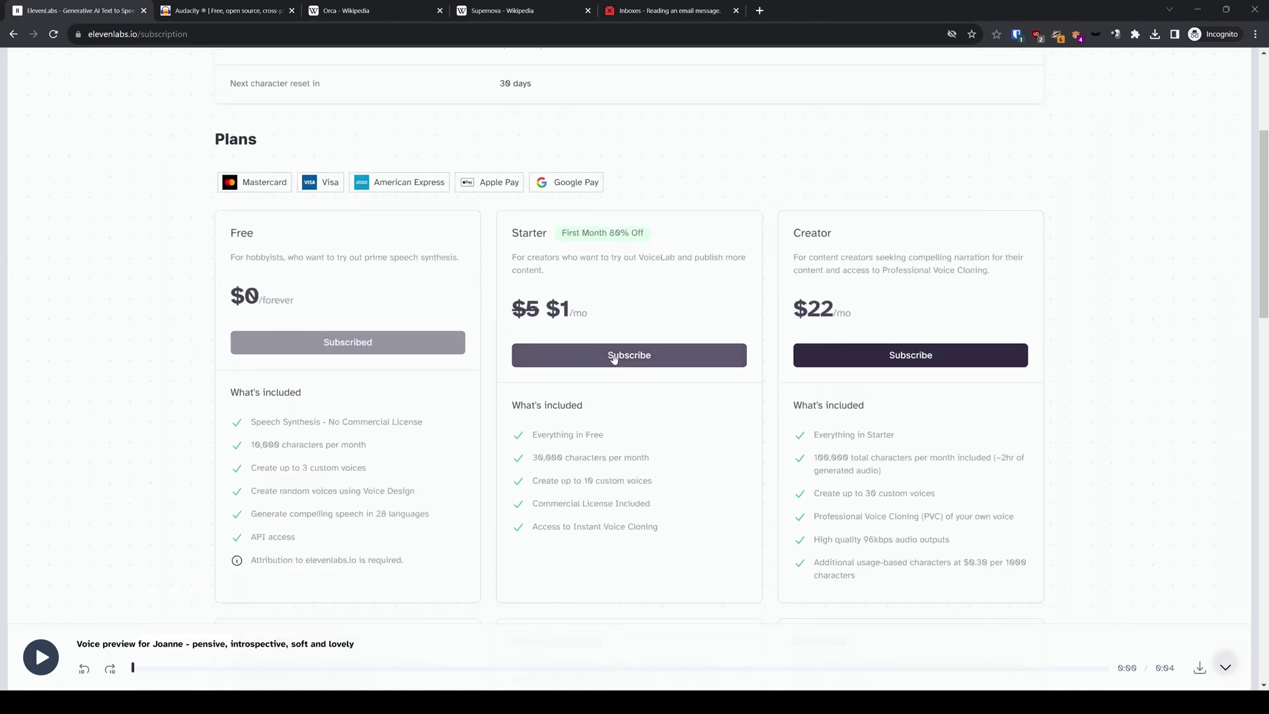
{"action": "left_click", "coordinate": [627, 360]}
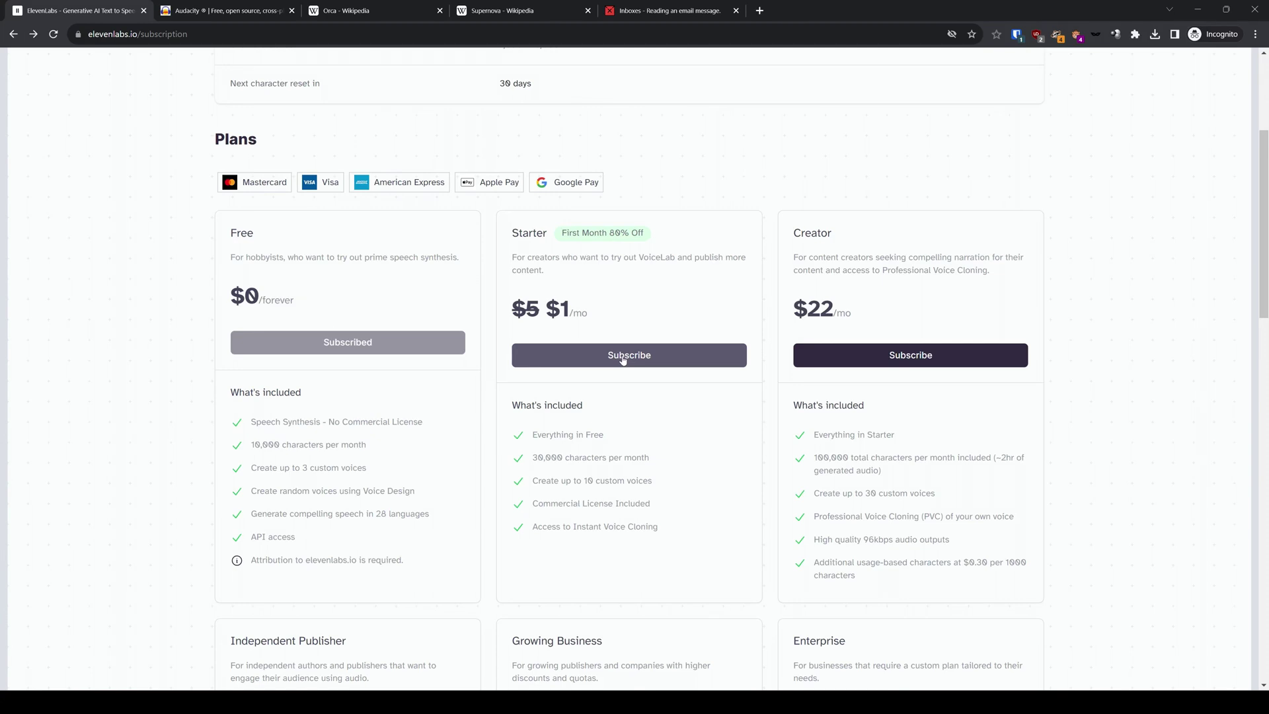
{"action": "left_click", "coordinate": [623, 359]}
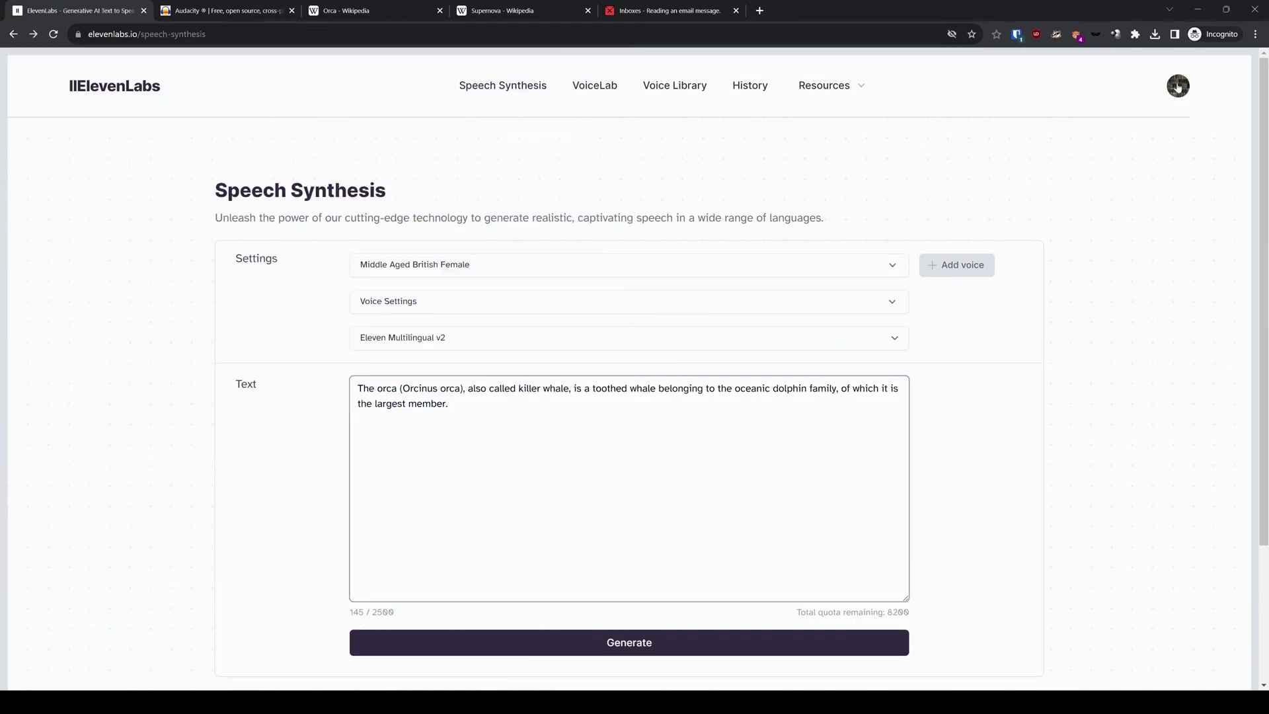
- Sign out and sign in to a different account with its e-mail and account password
{"action": "left_click", "coordinate": [1178, 86]}
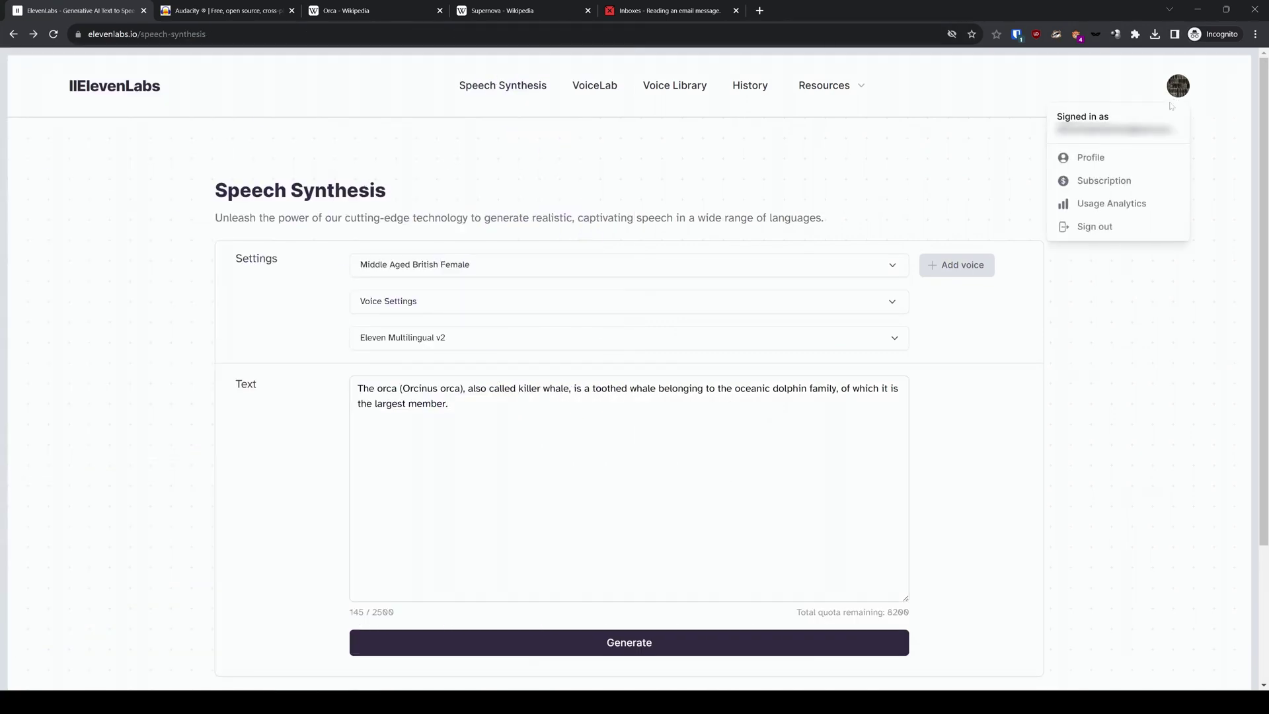
{"action": "left_click", "coordinate": [1095, 228]}
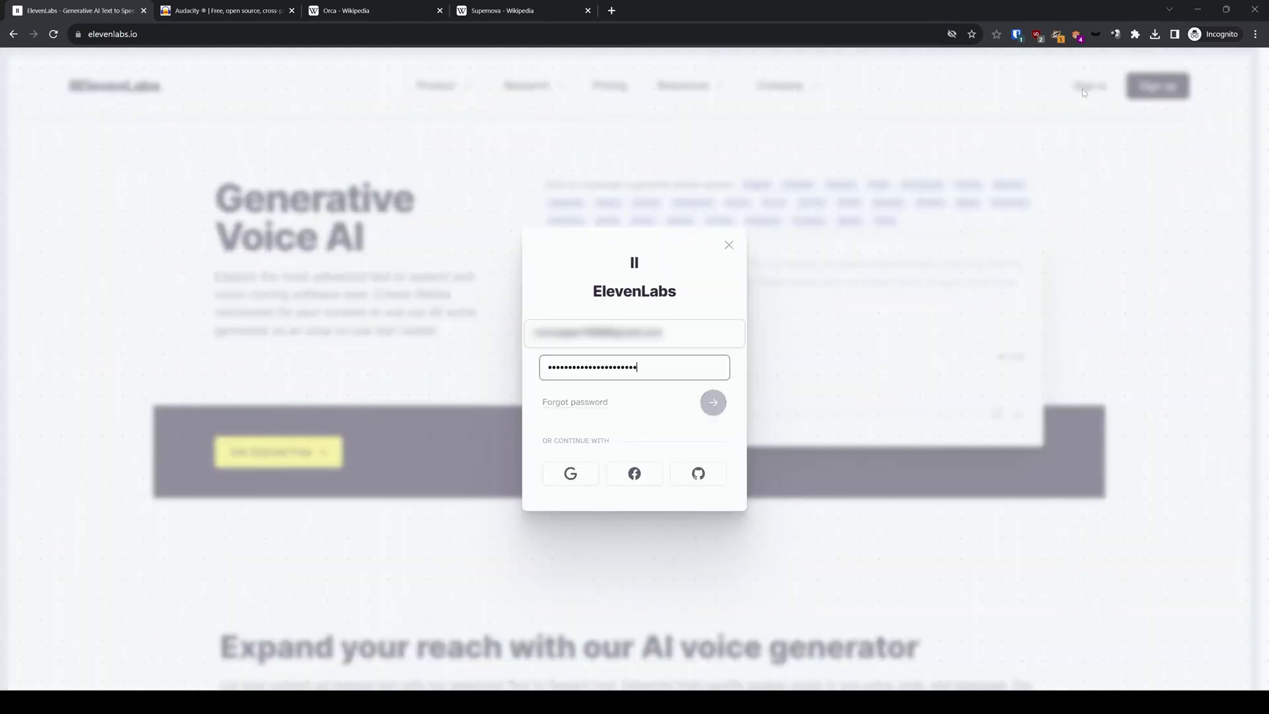
{"action": "left_click", "coordinate": [714, 403]}
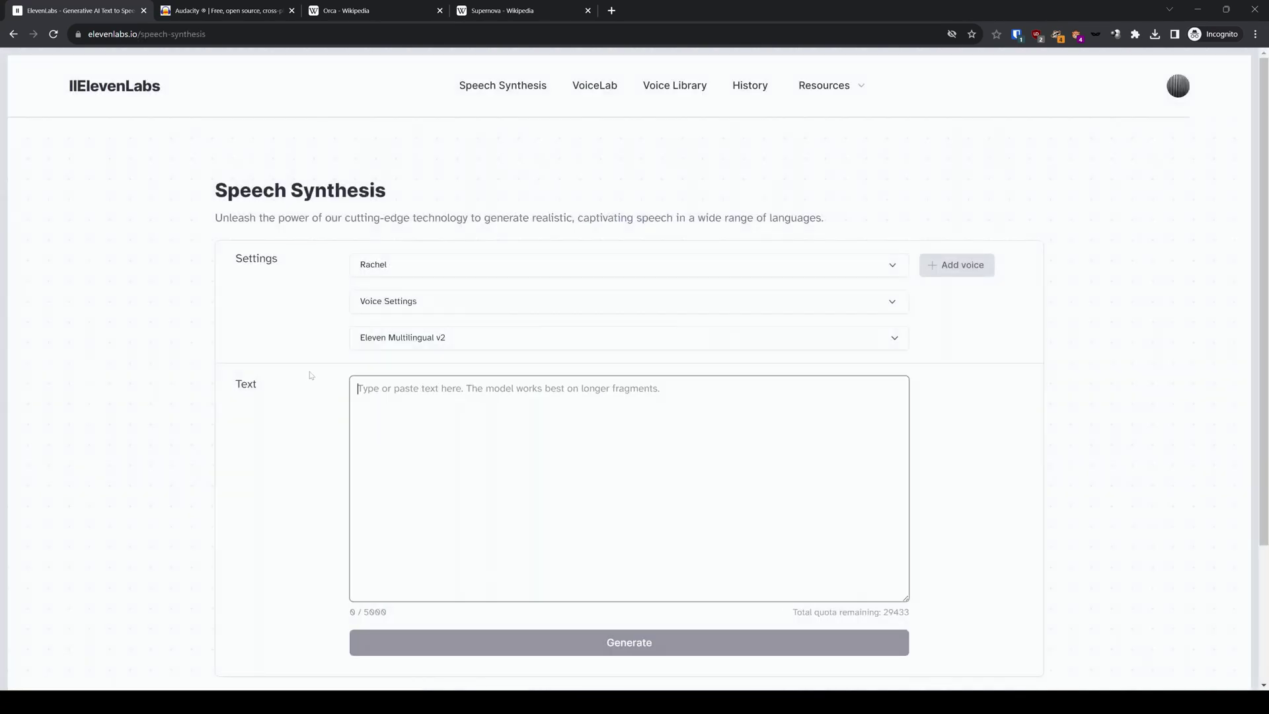
- Open VoiceLab and read the sample requirements for Instant Voice Cloning among the voice types, without creating a voice
{"action": "left_click", "coordinate": [949, 271]}
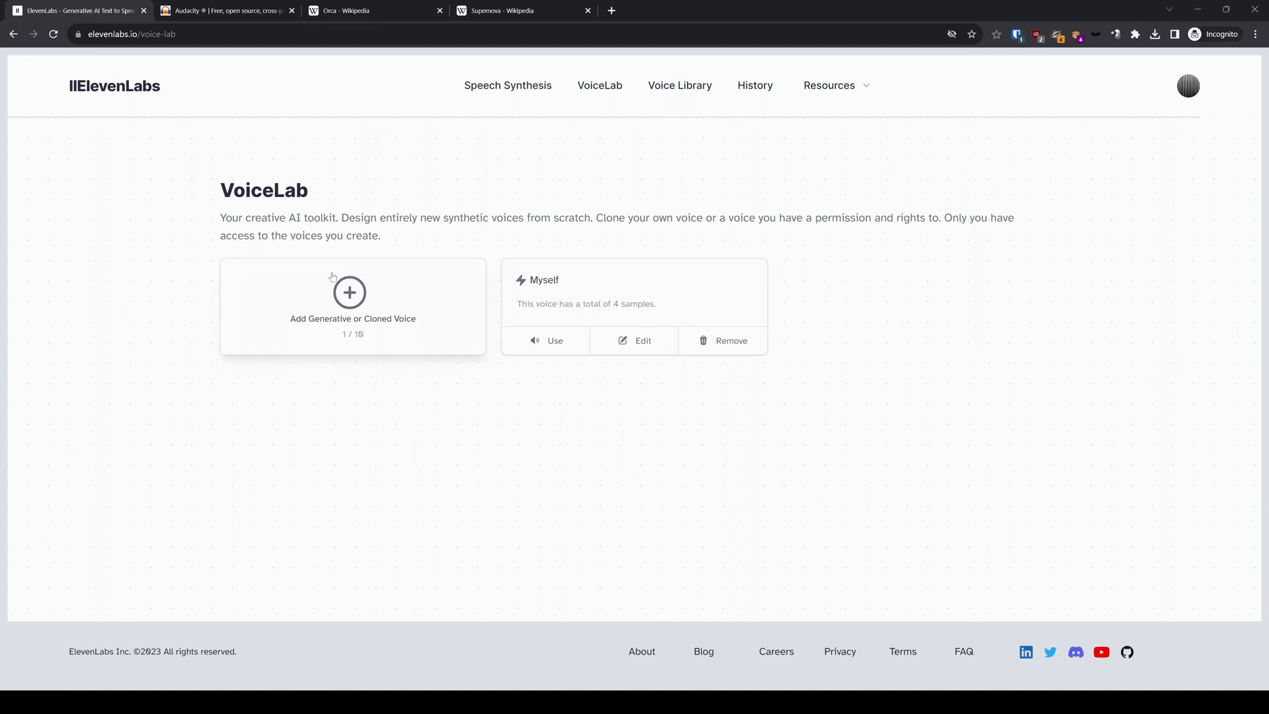
{"action": "left_click", "coordinate": [352, 294]}
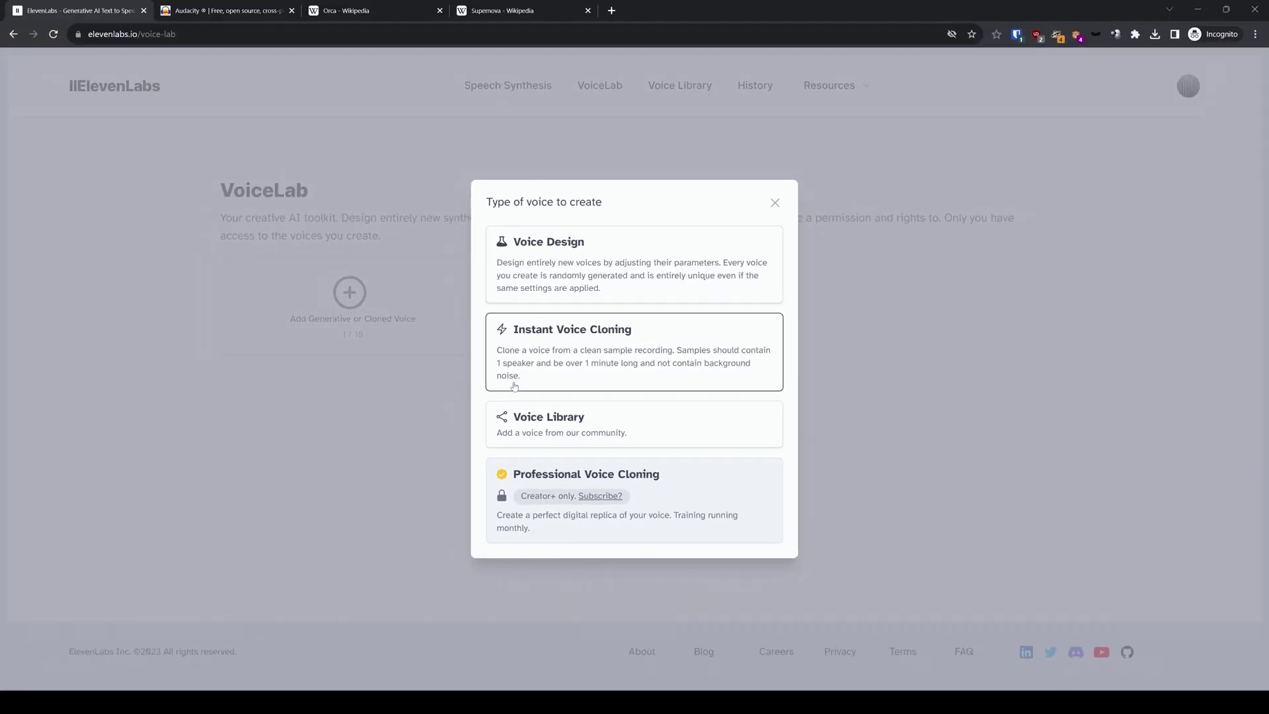
{"action": "left_click", "coordinate": [775, 204]}
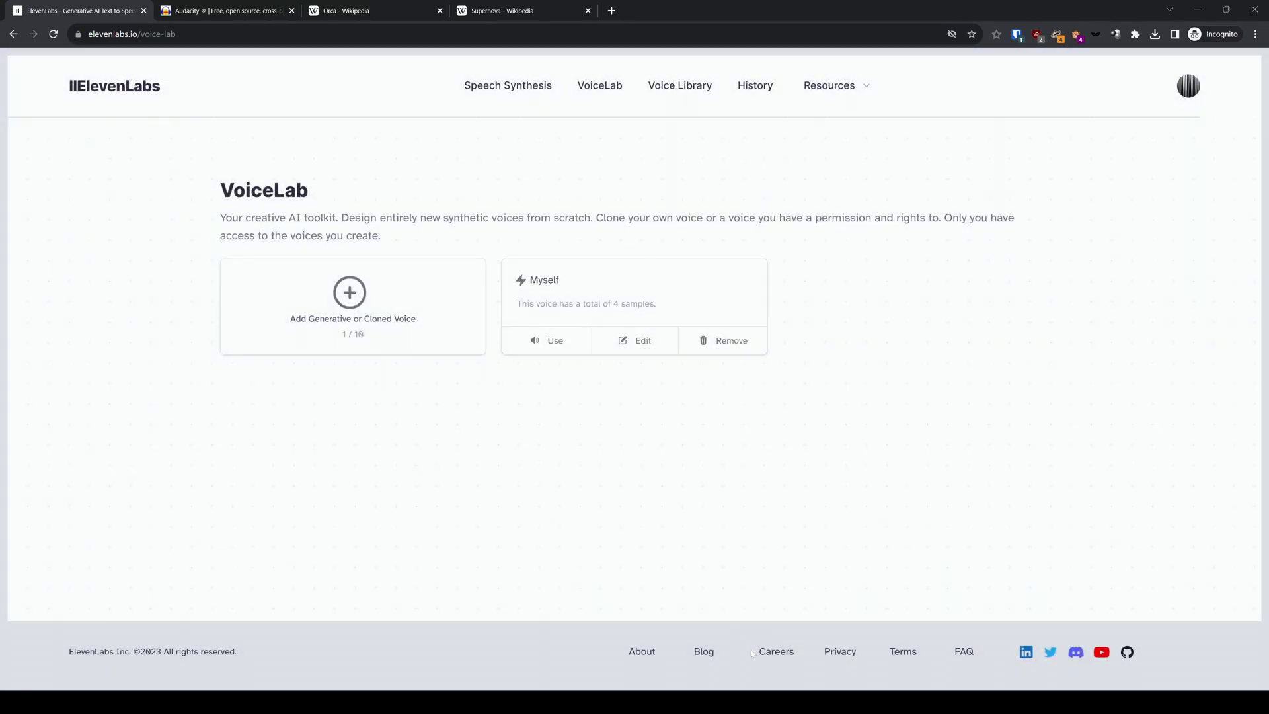
- Switch to Sound Recorder and set its recording device to Microphone (NVIDIA Broadcast)
{"action": "left_click", "coordinate": [760, 702]}
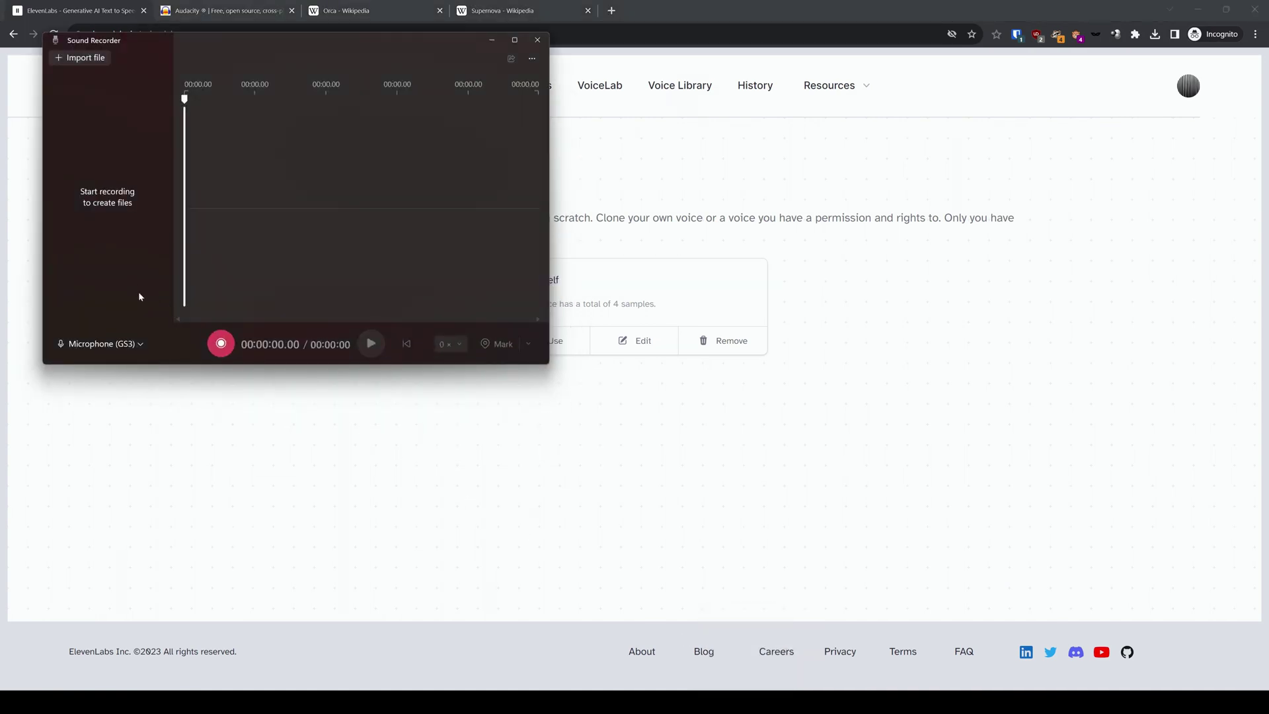
{"action": "left_click", "coordinate": [138, 345]}
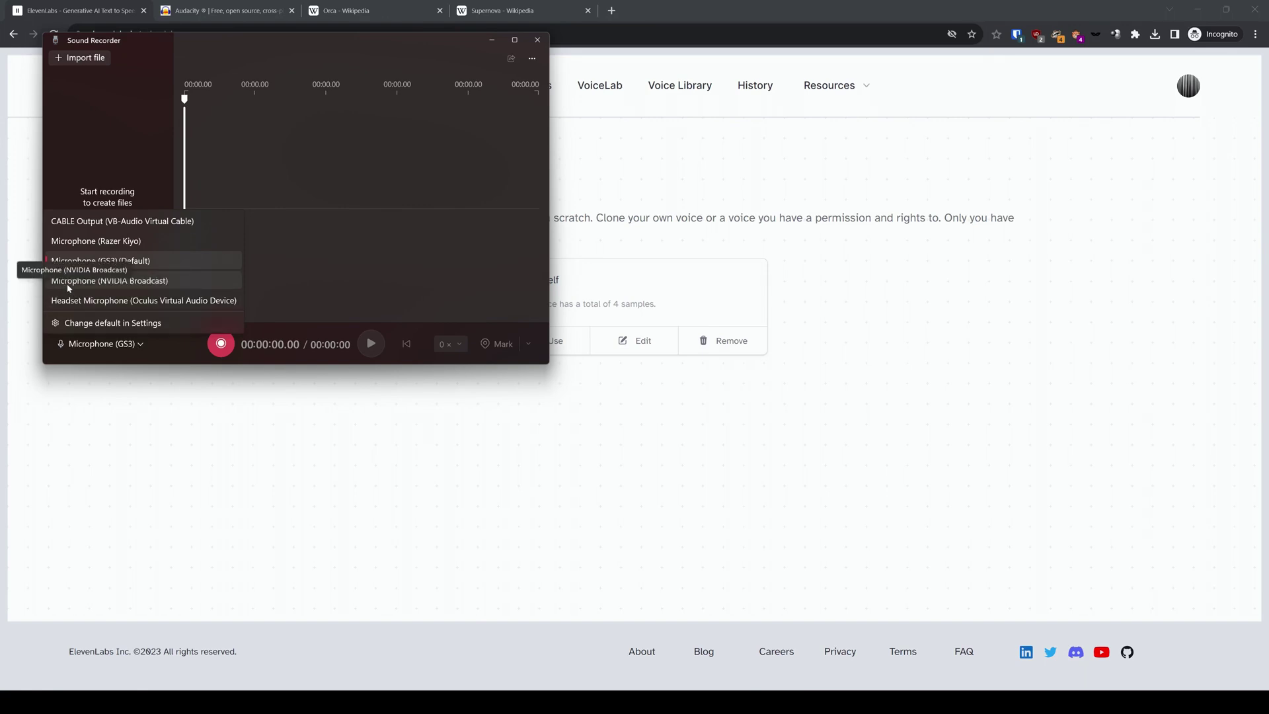
{"action": "left_click", "coordinate": [189, 287]}
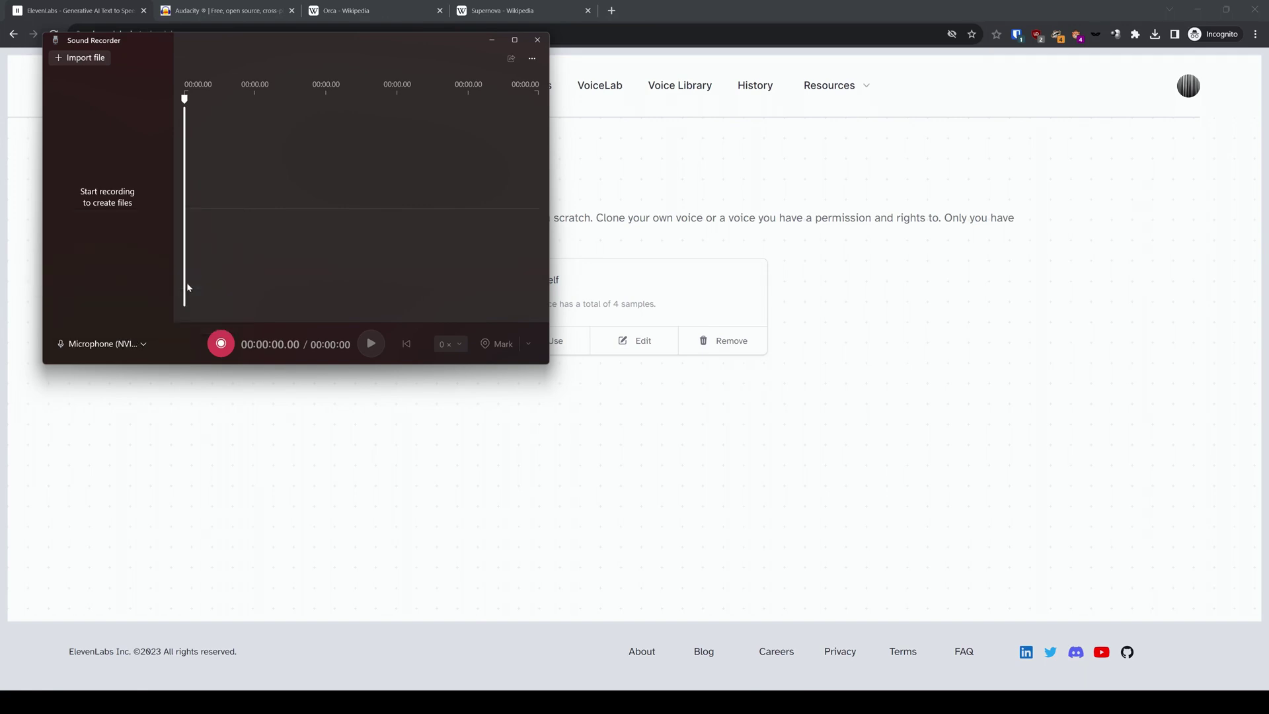
{"action": "left_click", "coordinate": [141, 343]}
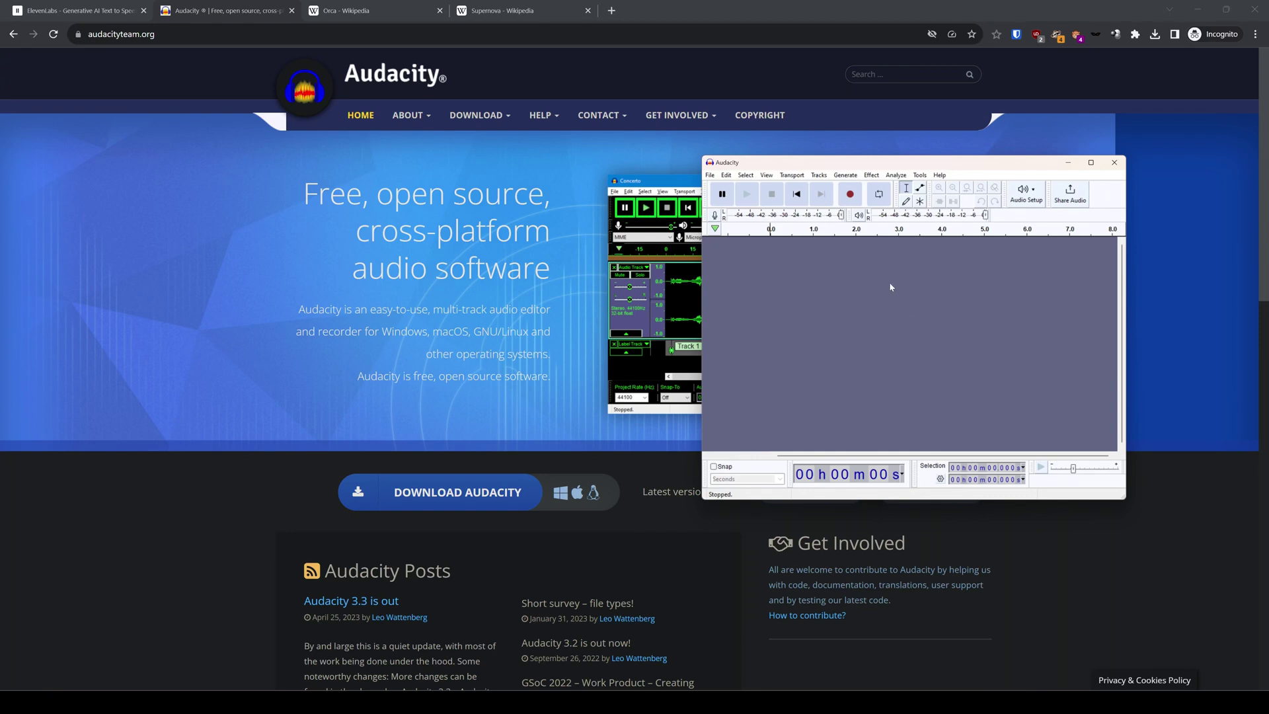
- Switch to Audacity and choose the microphone as the recording device in its audio setup
{"action": "left_click", "coordinate": [1038, 195]}
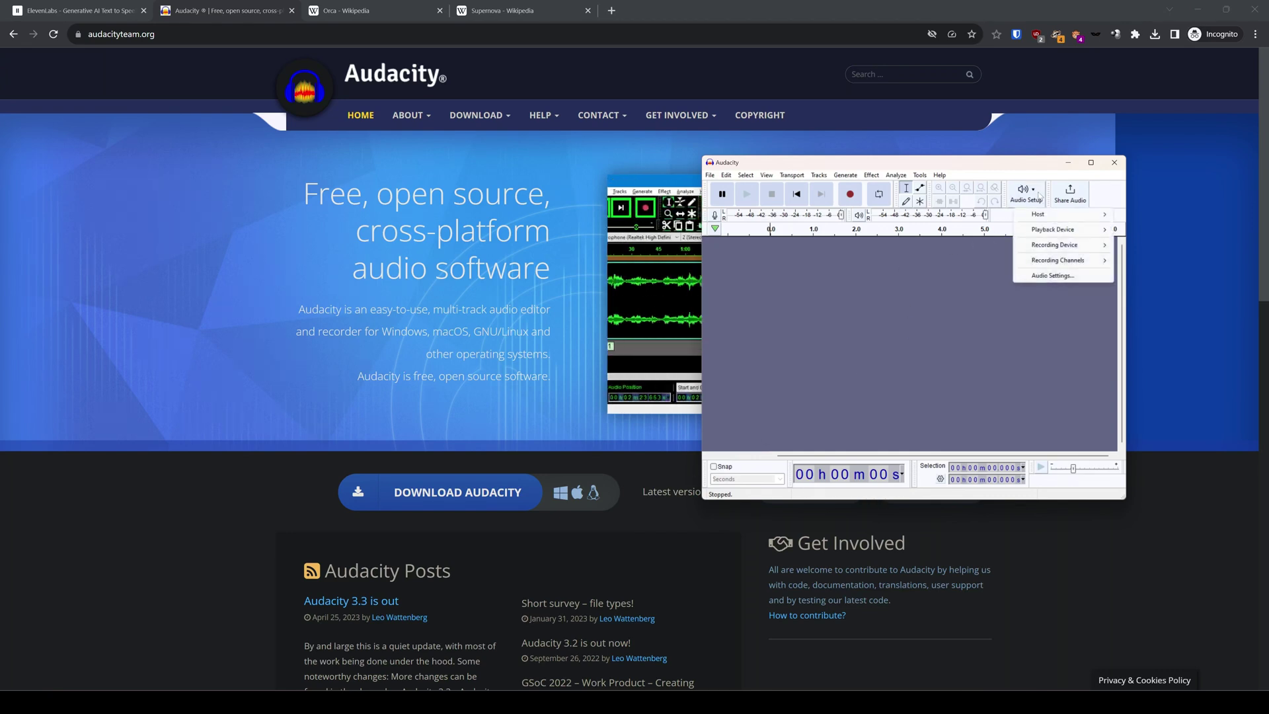
{"action": "mouse_move", "coordinate": [1033, 246]}
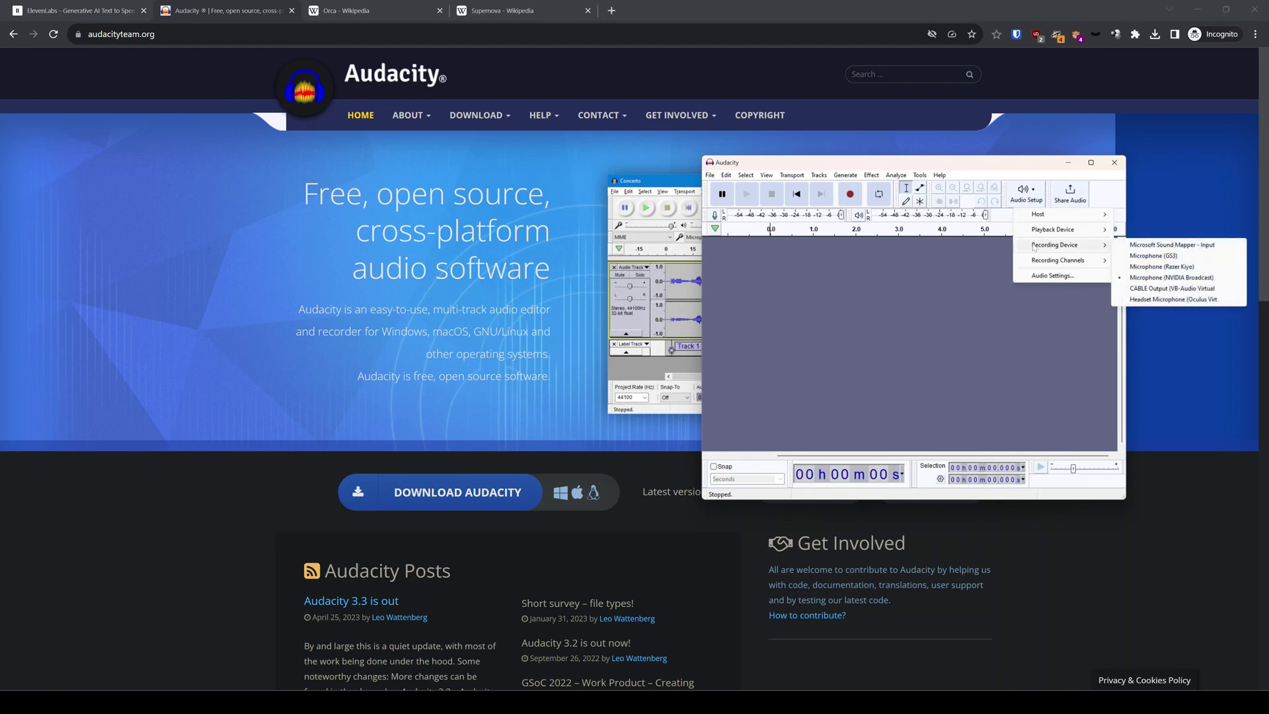
{"action": "left_click", "coordinate": [1186, 259]}
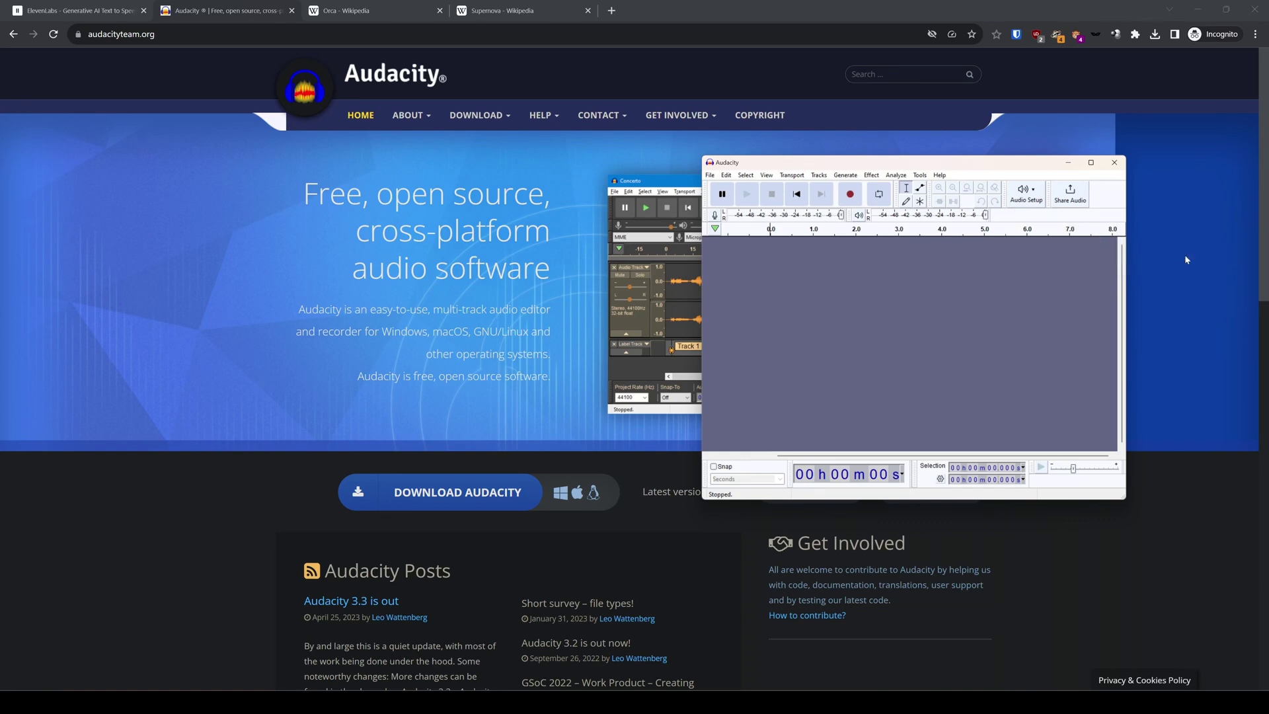
- Place Audacity beside the Wikipedia article on orcas and record about 2 min 9 s of narration, ending with a few seconds of ambient noise
{"action": "left_click", "coordinate": [384, 12]}
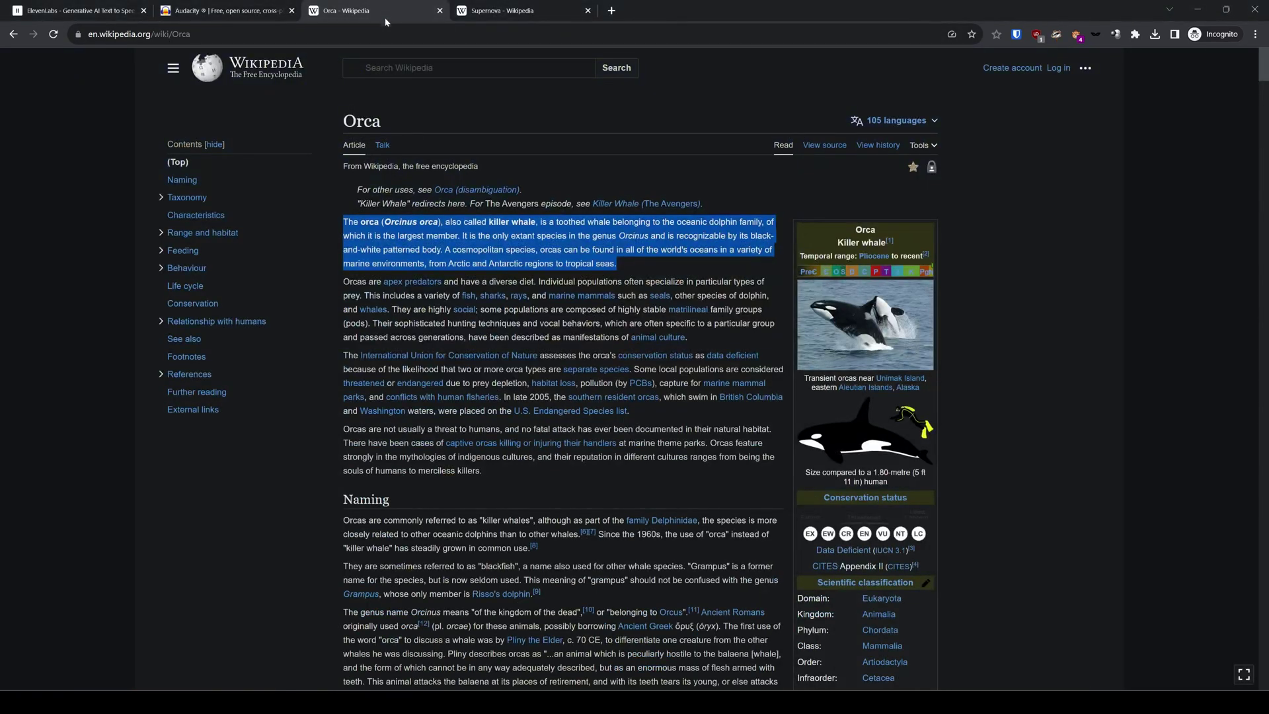
{"action": "left_click", "coordinate": [465, 228]}
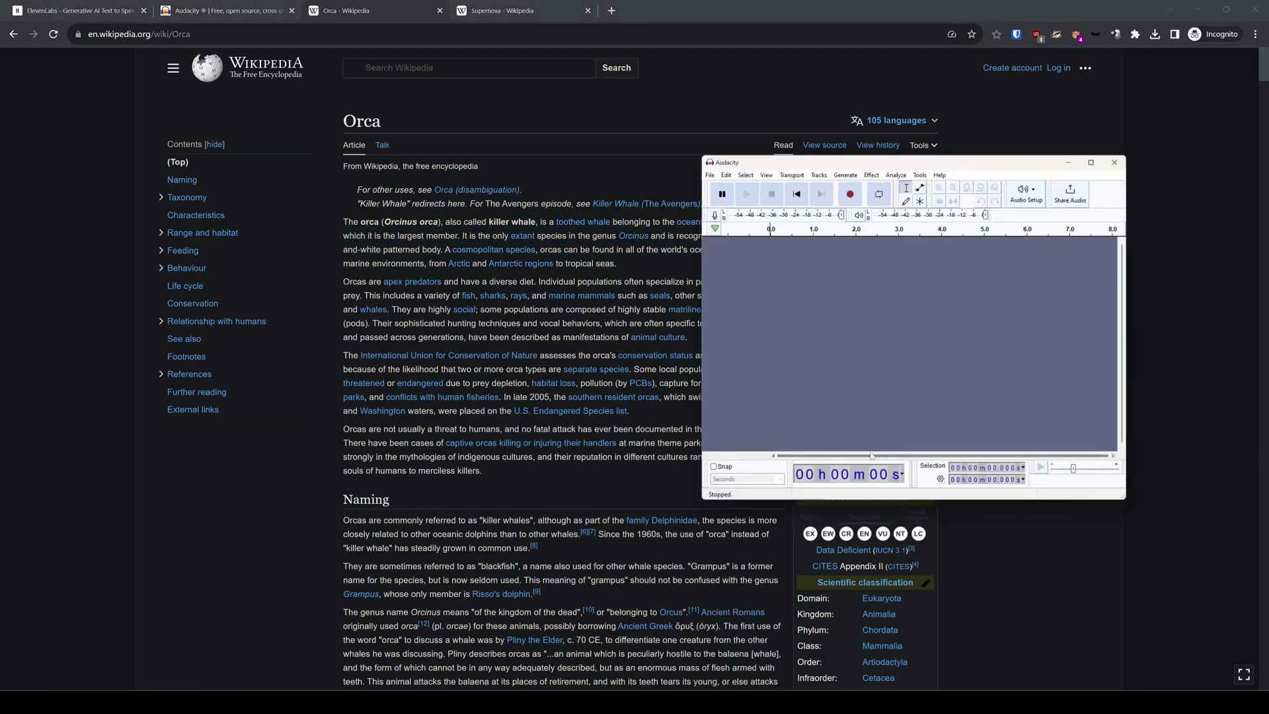
{"action": "left_click_drag", "start_coordinate": [819, 167], "coordinate": [918, 164]}
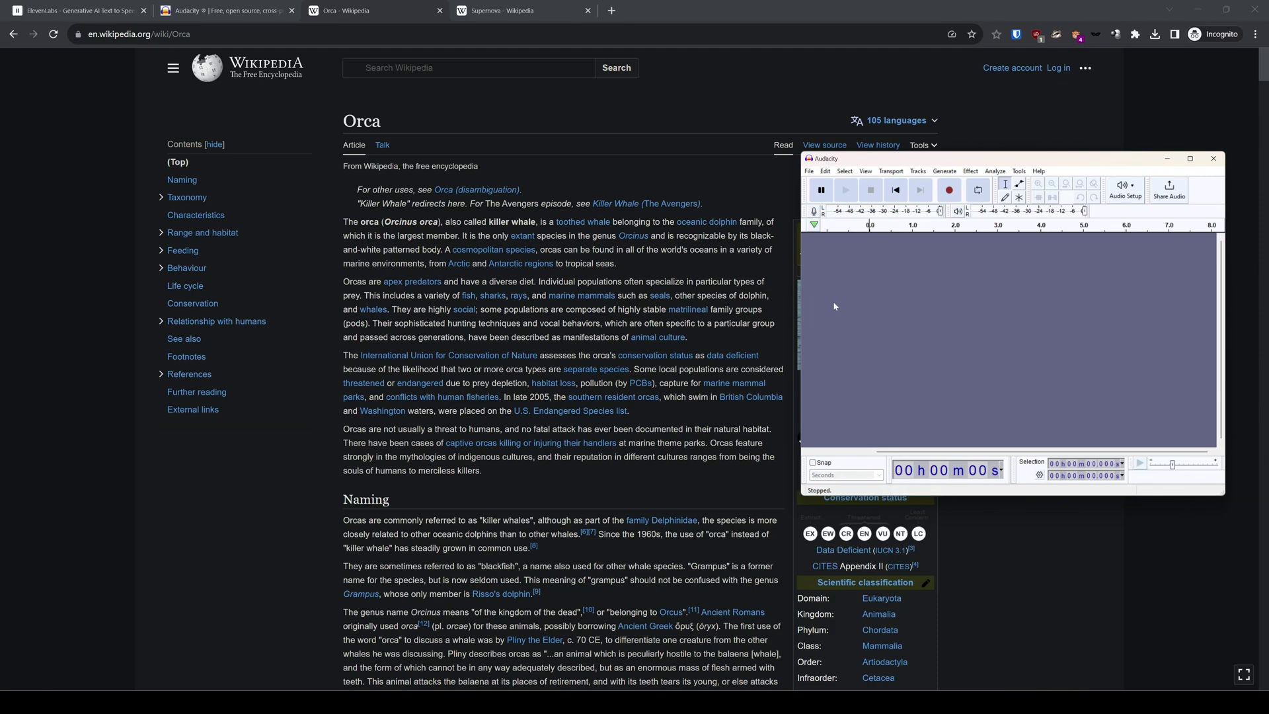
{"action": "left_click", "coordinate": [950, 191]}
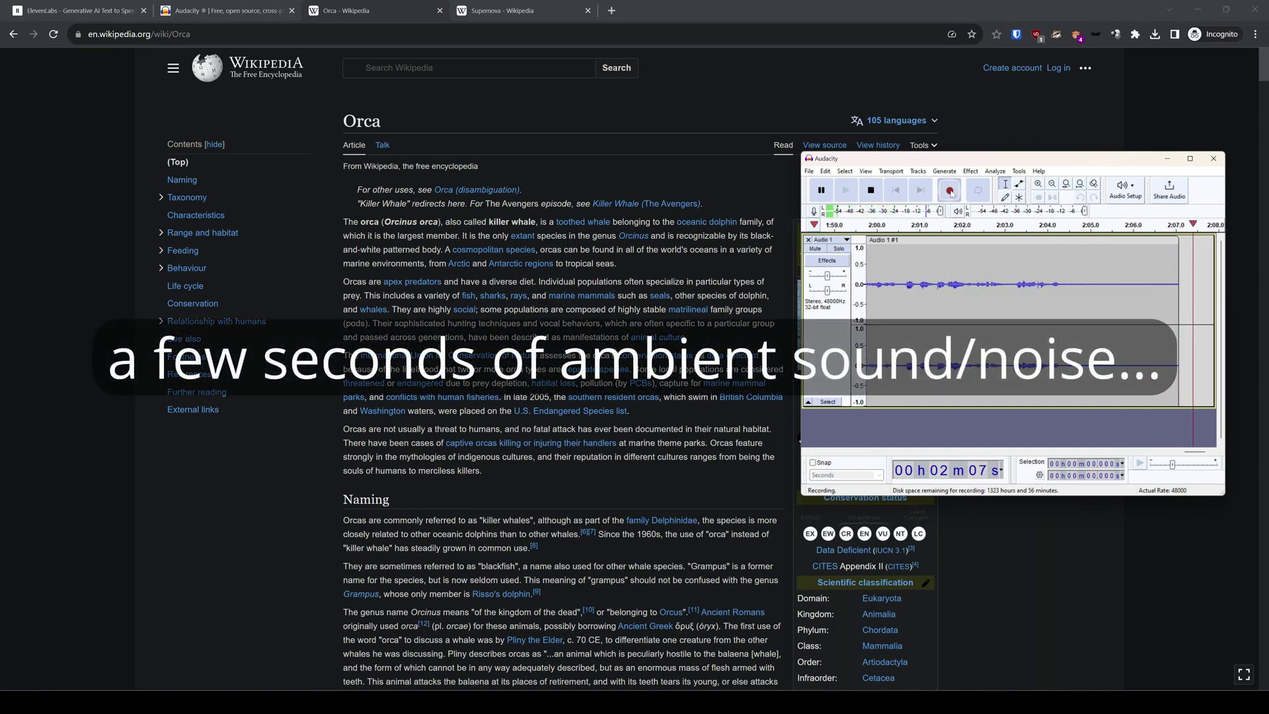
{"action": "left_click", "coordinate": [871, 191]}
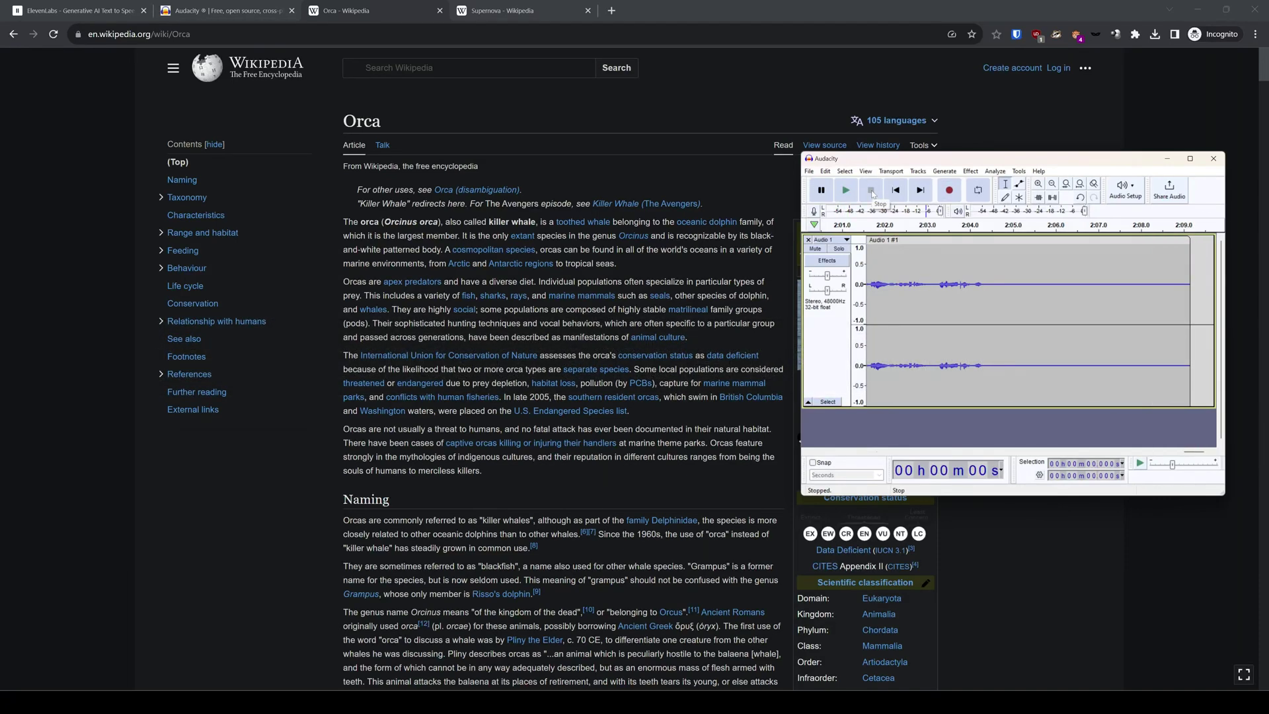
- Capture a Noise Reduction profile from the silent end of the recording, from about 2:04.7 to 2:09.2
{"action": "left_click_drag", "start_coordinate": [960, 258], "coordinate": [1152, 256]}
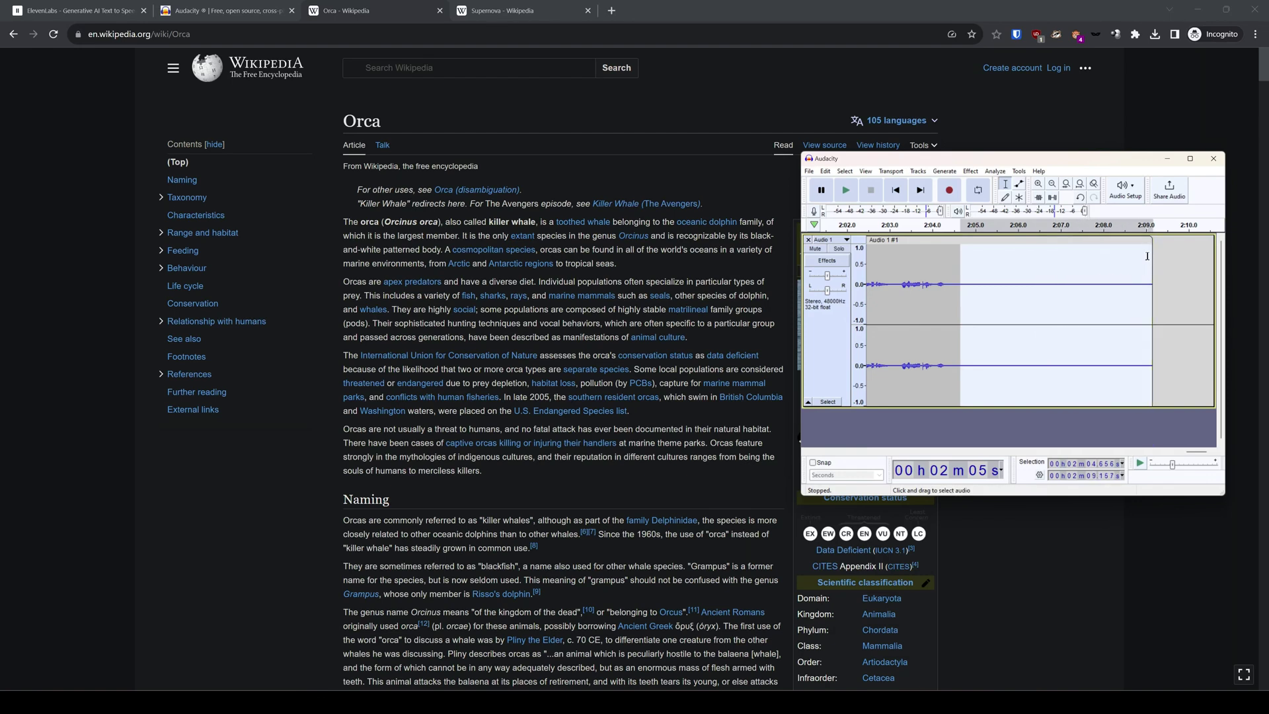
{"action": "left_click", "coordinate": [970, 172]}
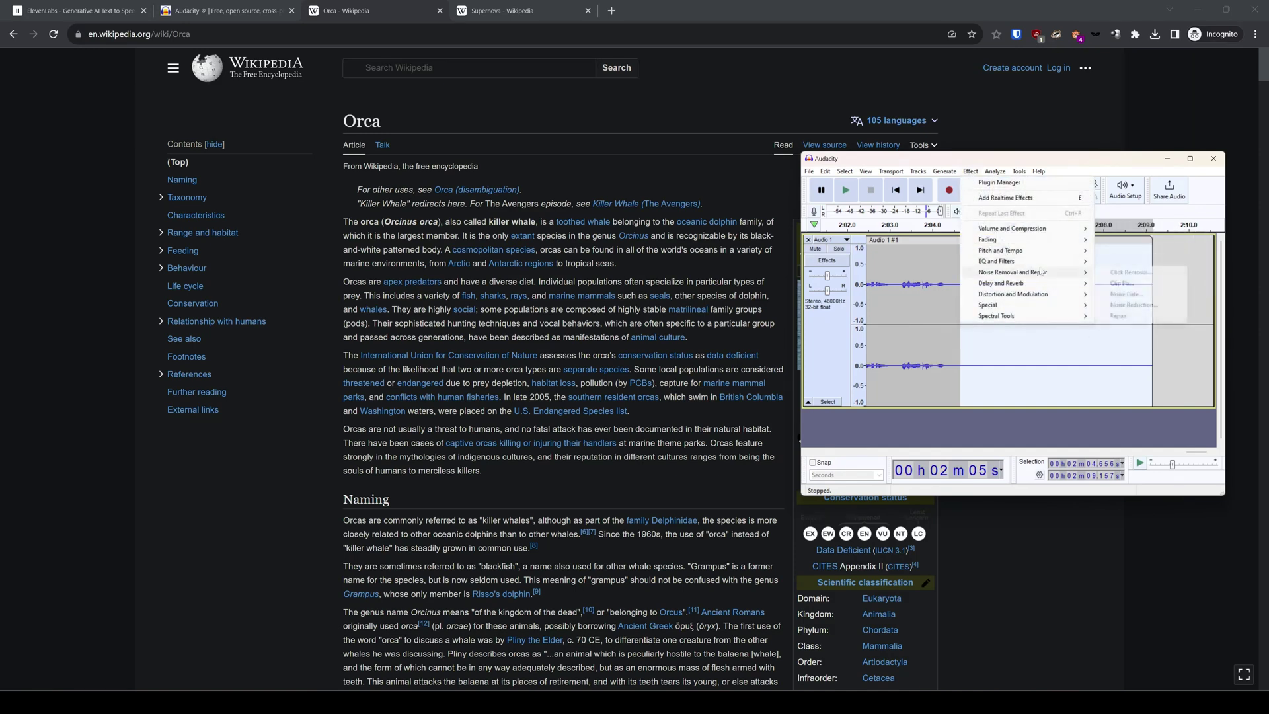
{"action": "mouse_move", "coordinate": [1042, 272]}
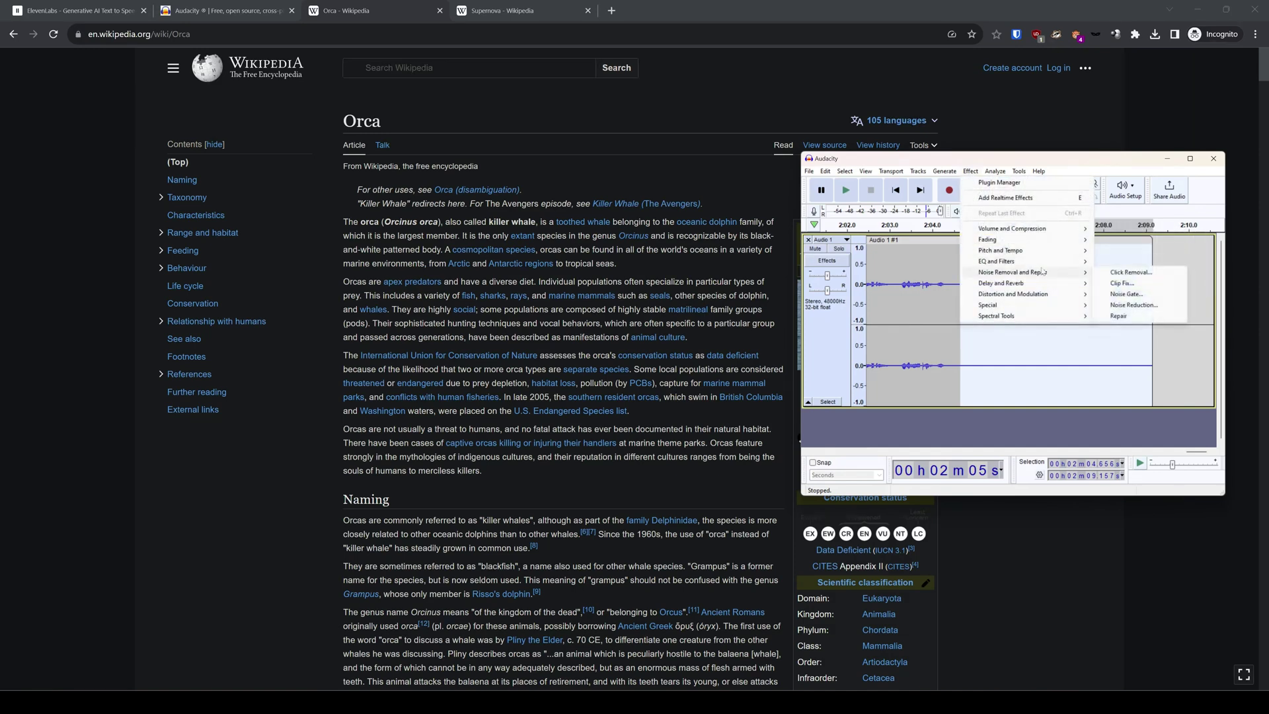
{"action": "left_click", "coordinate": [1136, 305]}
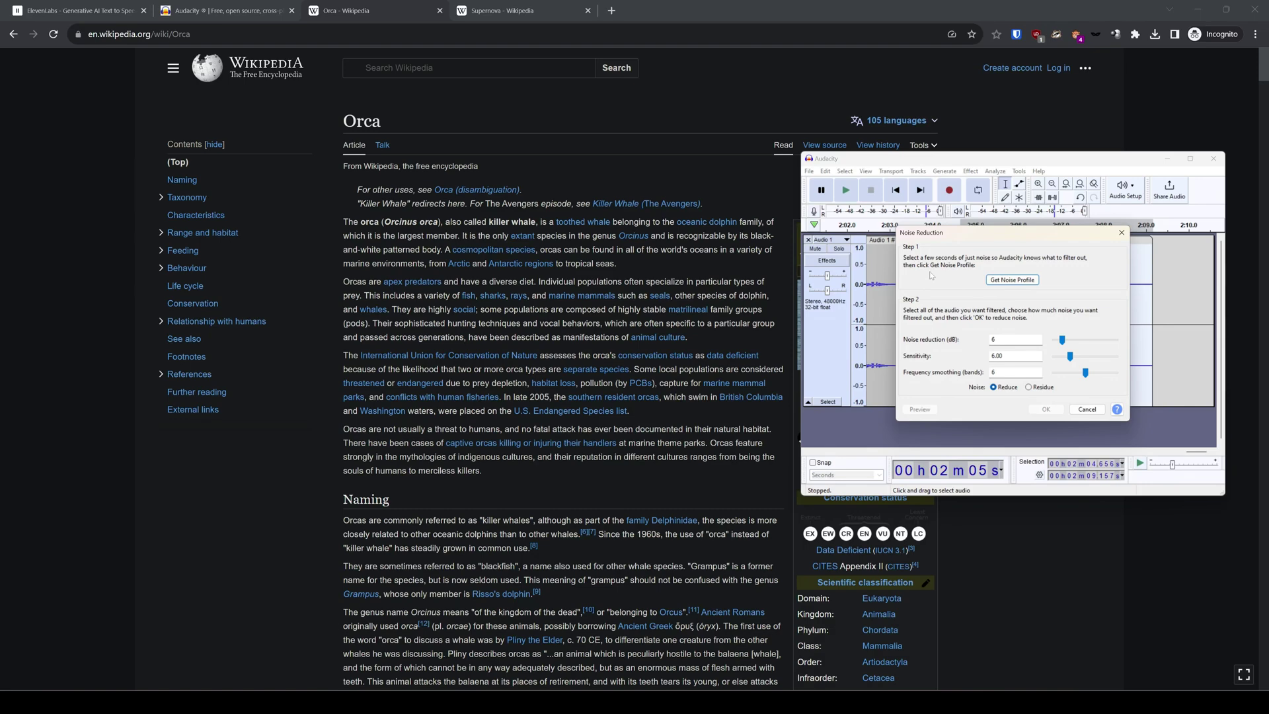
{"action": "left_click", "coordinate": [1019, 283]}
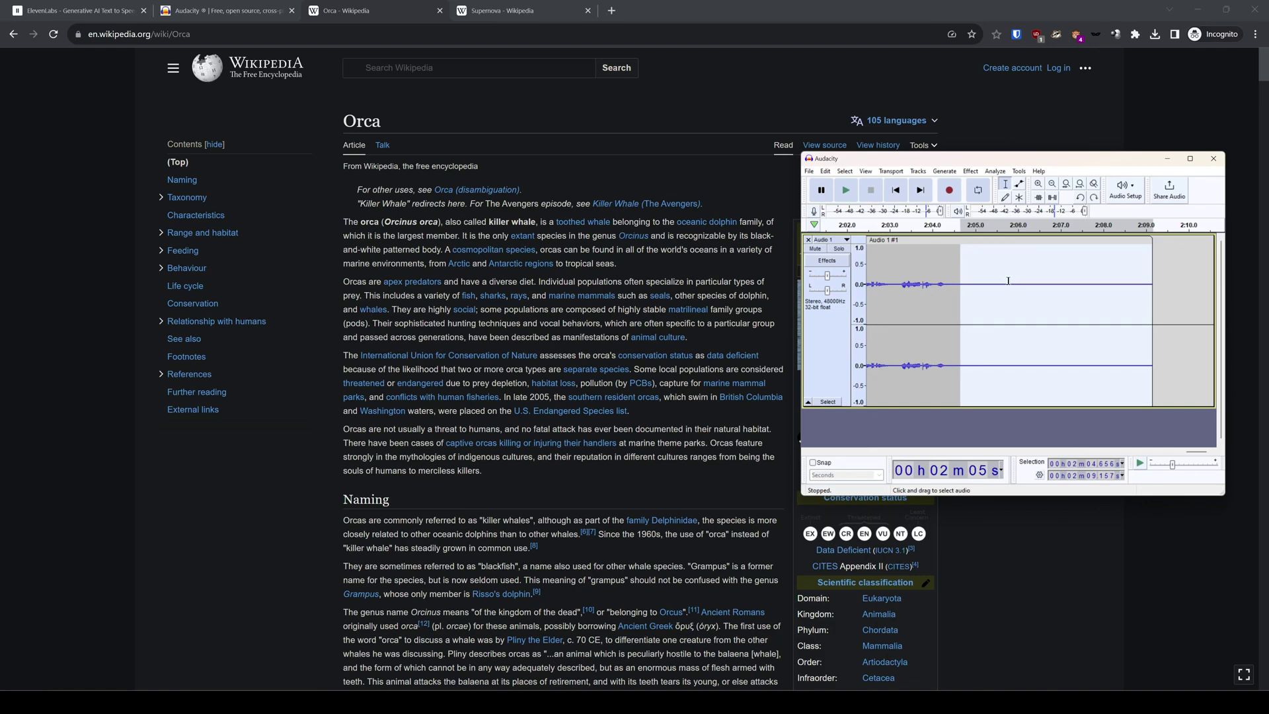
- Apply Noise Reduction to the whole track with 6 dB reduction, sensitivity 6.00 and 6 frequency smoothing bands
{"action": "left_click", "coordinate": [832, 341]}
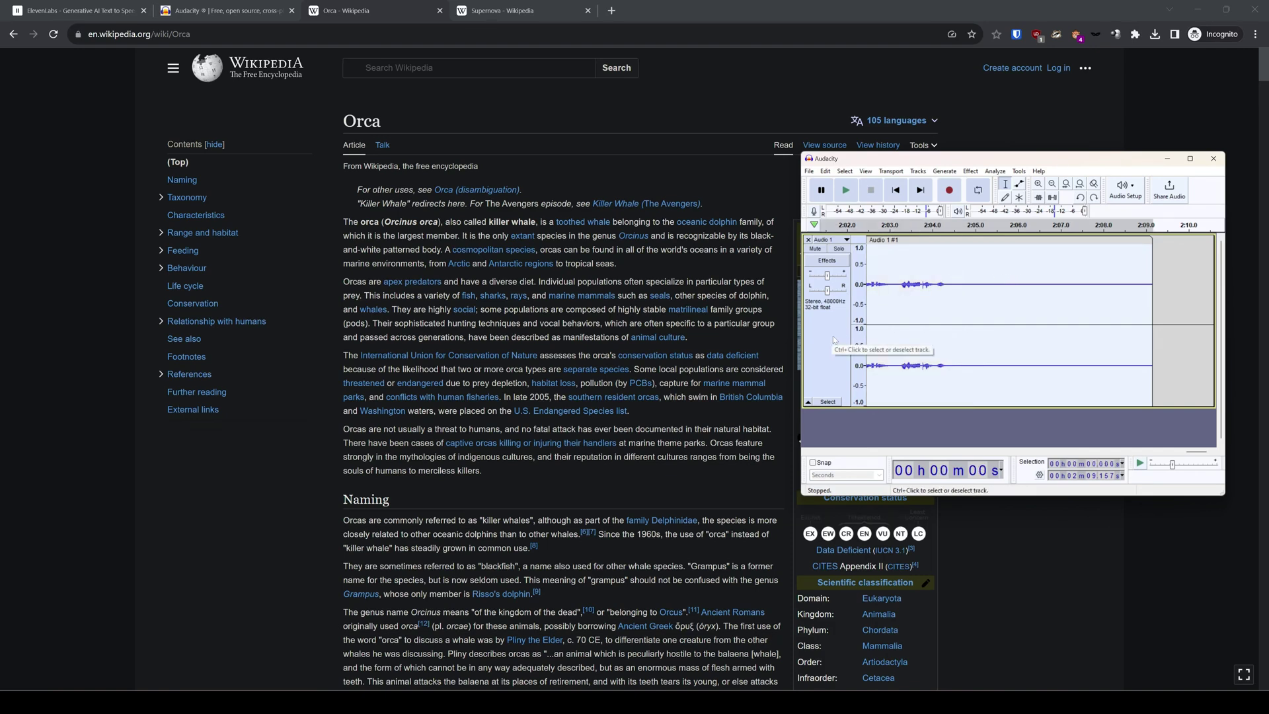
{"action": "left_click", "coordinate": [970, 171]}
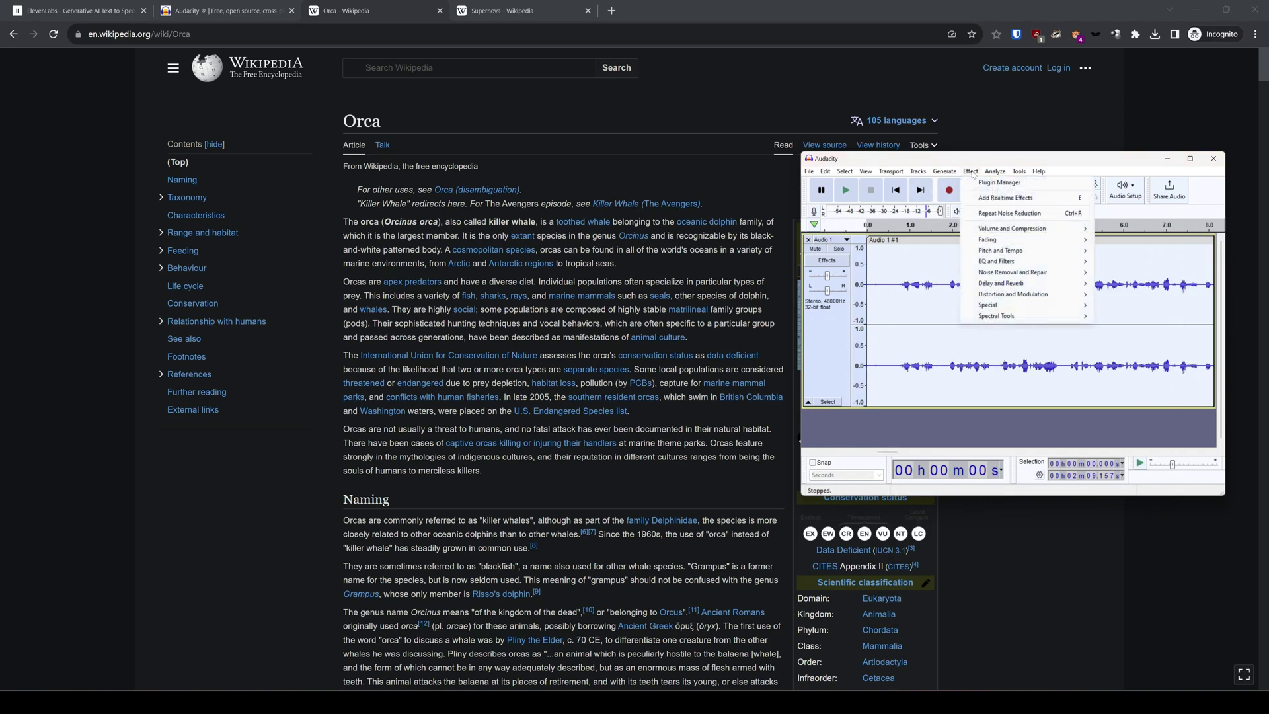
{"action": "mouse_move", "coordinate": [985, 251]}
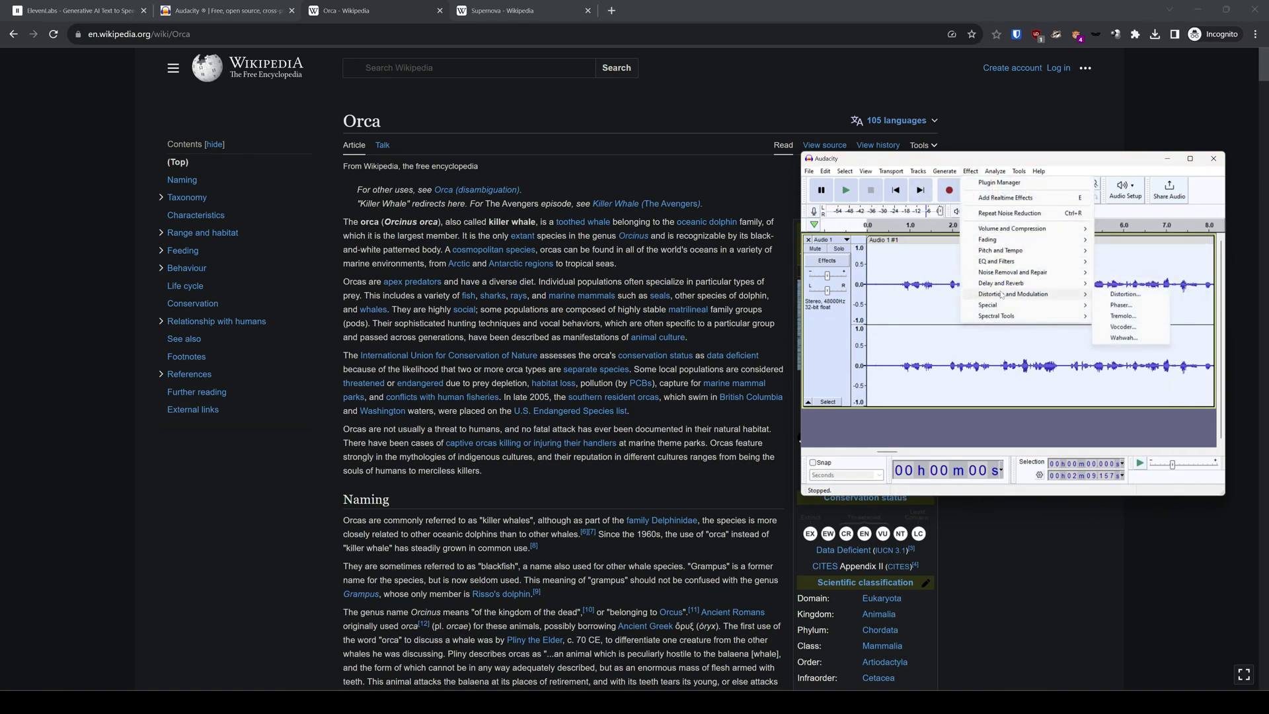
{"action": "mouse_move", "coordinate": [1006, 279]}
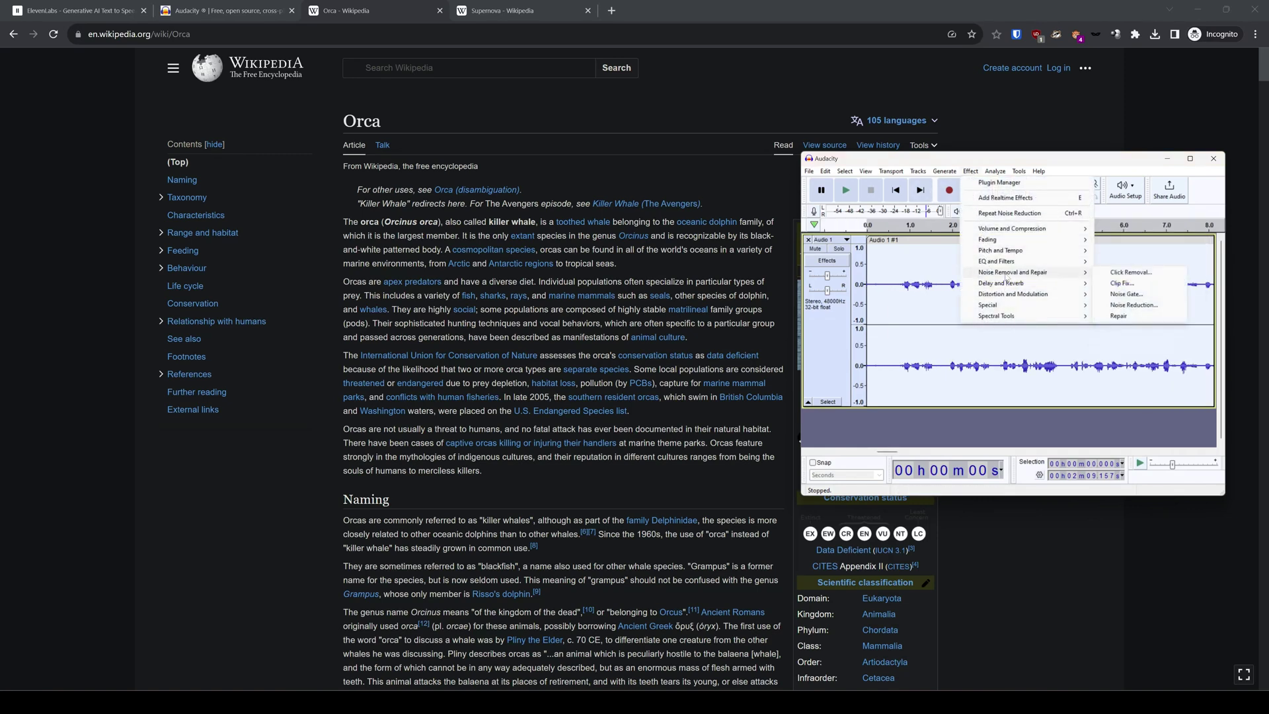
{"action": "left_click", "coordinate": [1130, 306]}
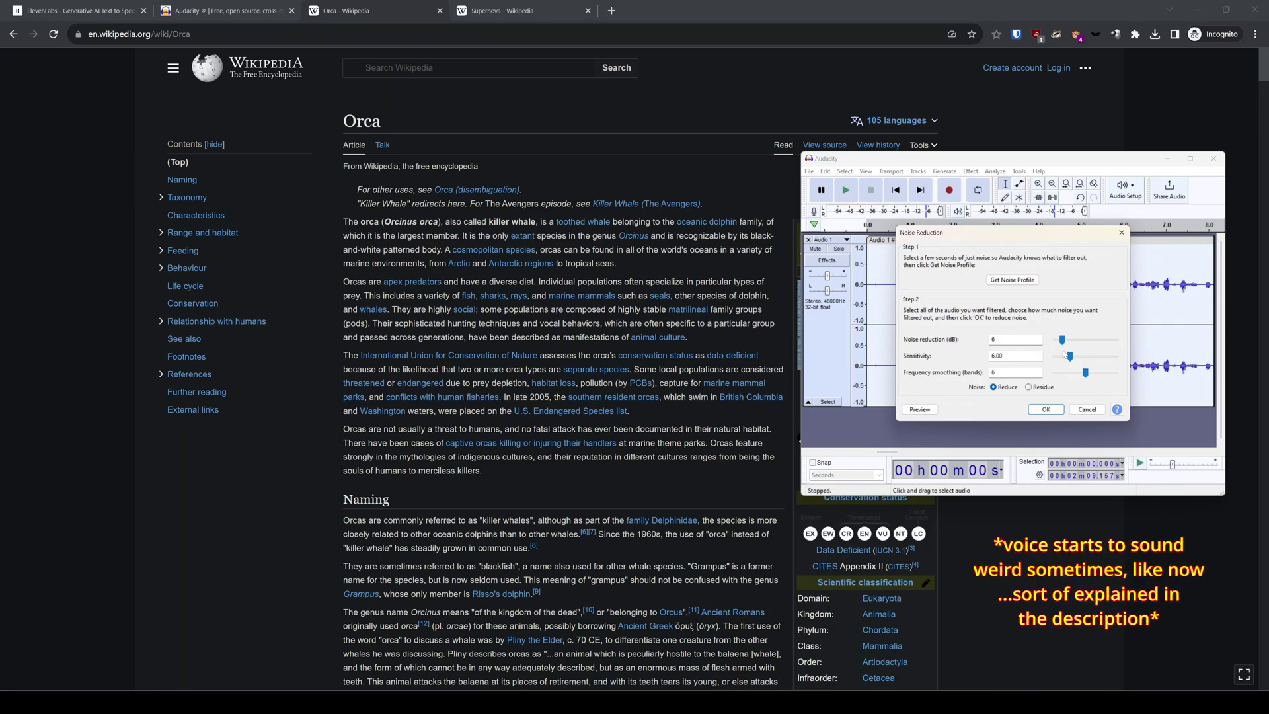
{"action": "left_click", "coordinate": [1050, 410]}
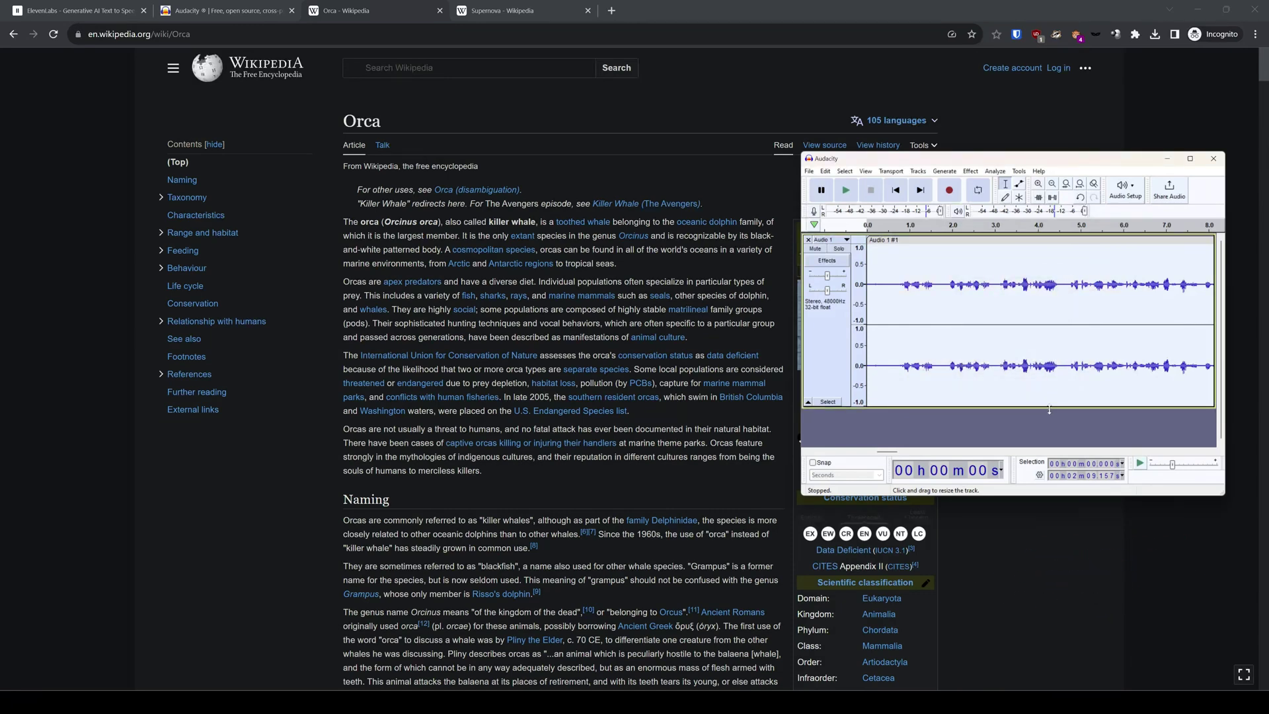
- Briefly play back the cleaned recording and export it to the Desktop as elevenlabs.m4a in M4A (AAC) format at 192 kbps
{"action": "left_click", "coordinate": [848, 195]}
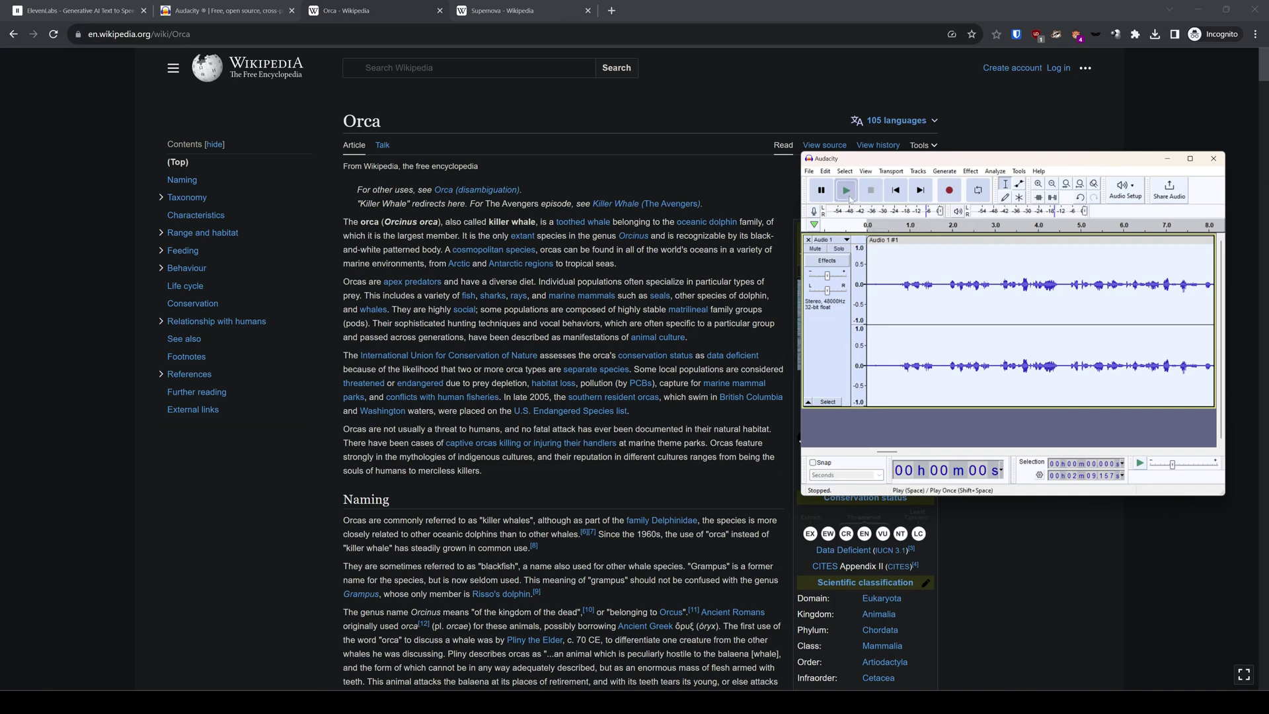
{"action": "left_click", "coordinate": [870, 190]}
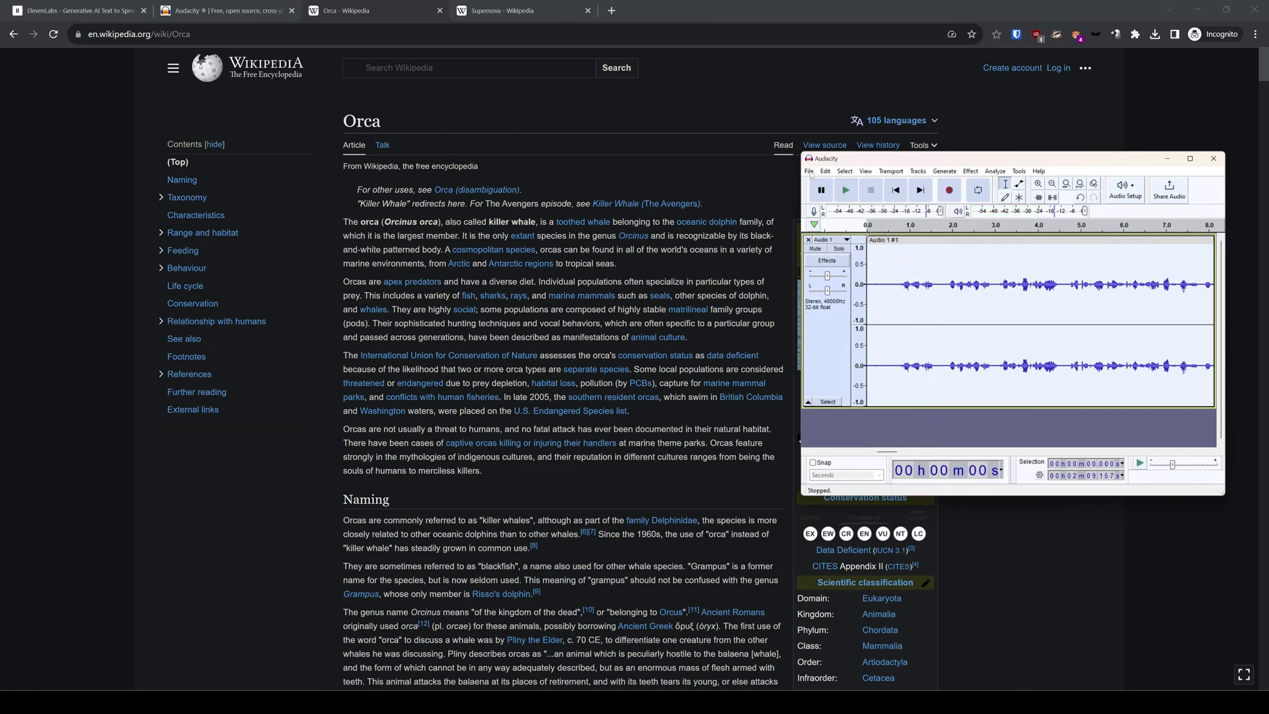
{"action": "left_click", "coordinate": [808, 171]}
{"action": "mouse_move", "coordinate": [851, 249]}
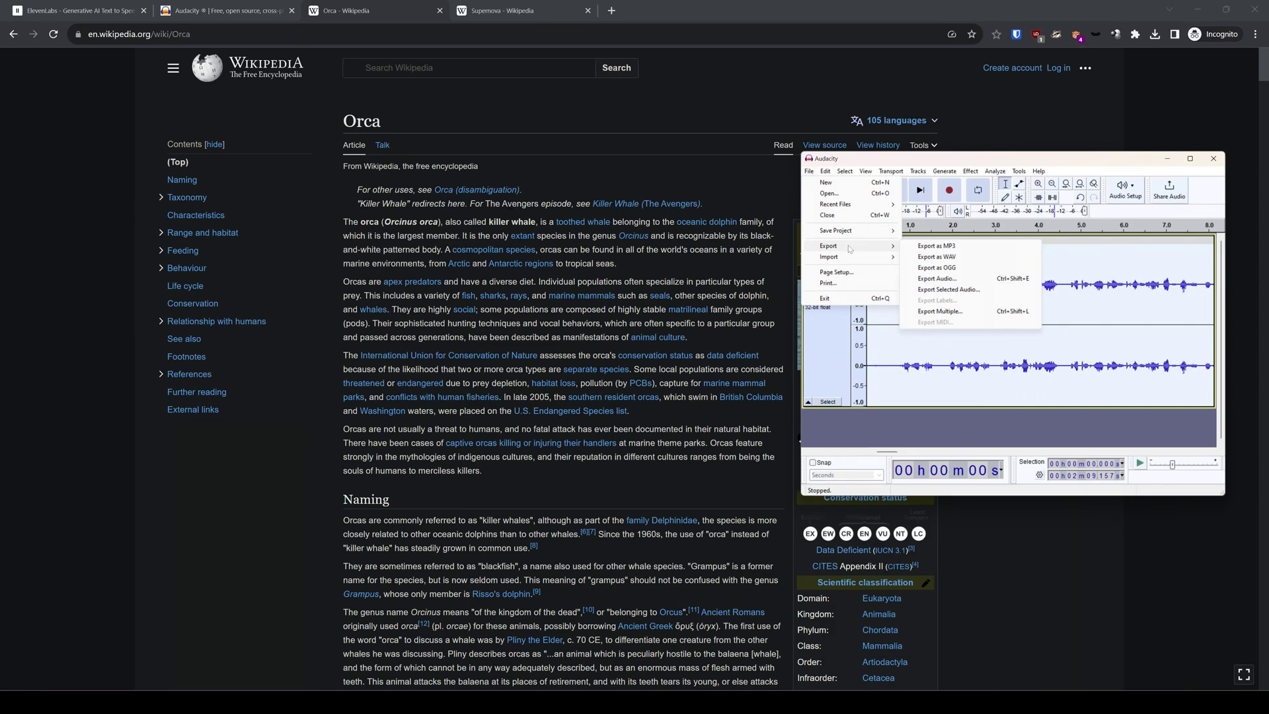
{"action": "left_click", "coordinate": [937, 279]}
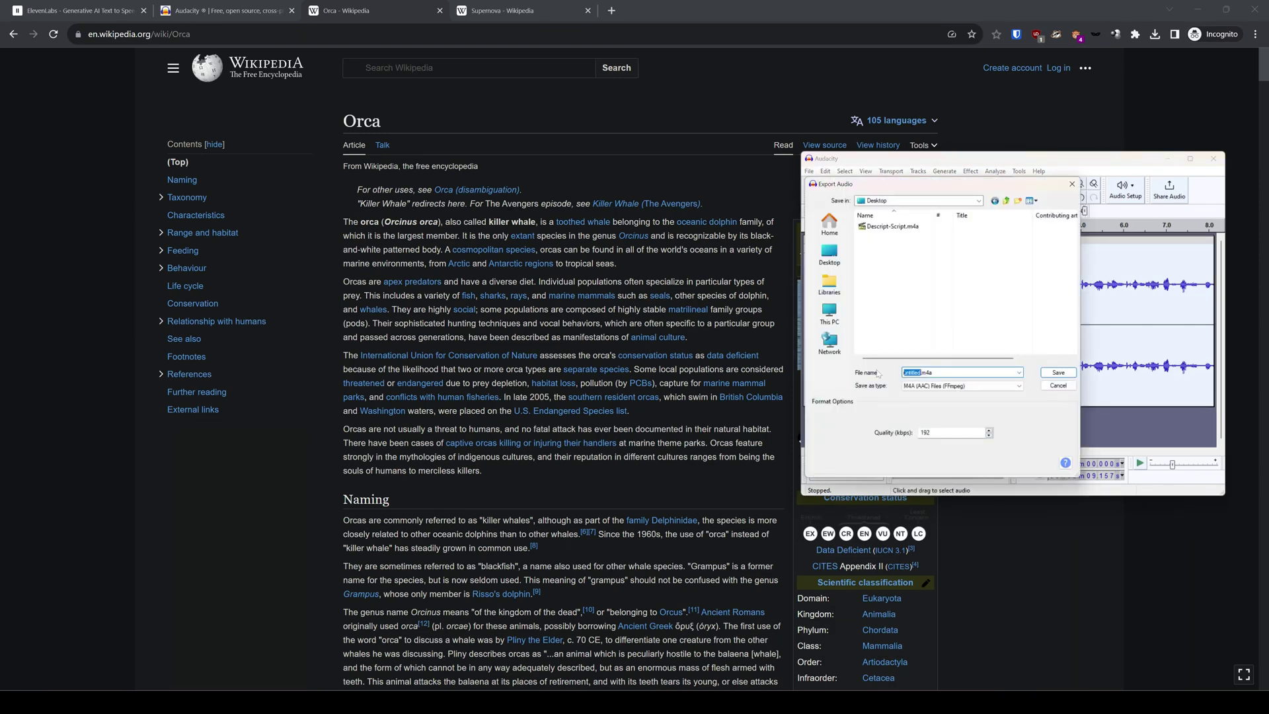
{"action": "type", "text": "elevenlabs"}
{"action": "left_click", "coordinate": [1058, 373]}
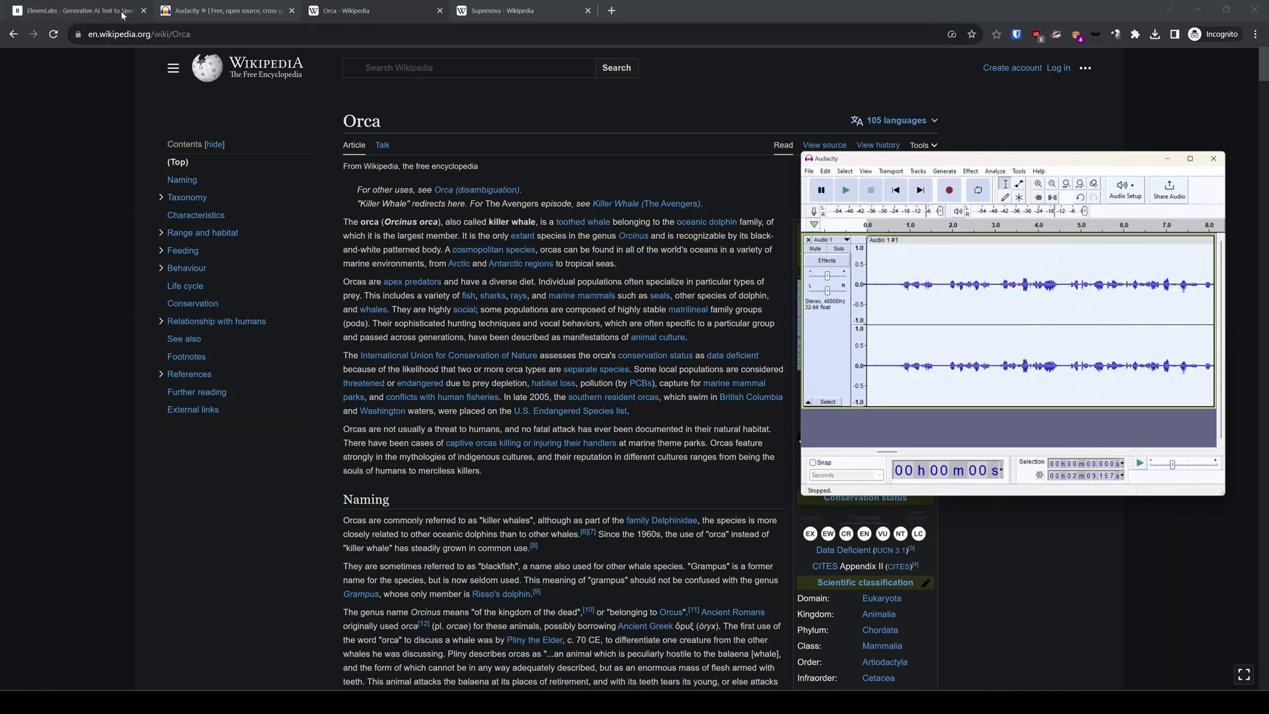
- In ElevenLabs VoiceLab, start an Instant Voice Cloning voice named "Myself 2" and upload elevenlabs.m4a as its sample
{"action": "left_click", "coordinate": [109, 10]}
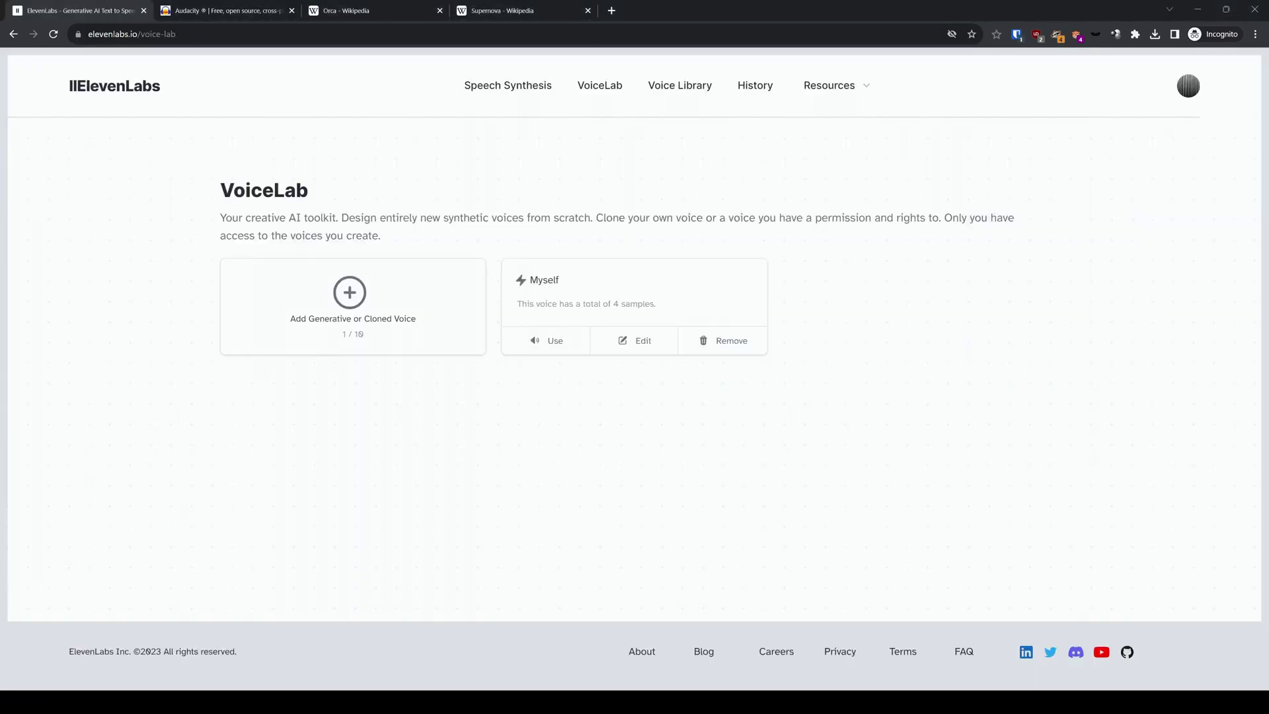
{"action": "left_click", "coordinate": [352, 295]}
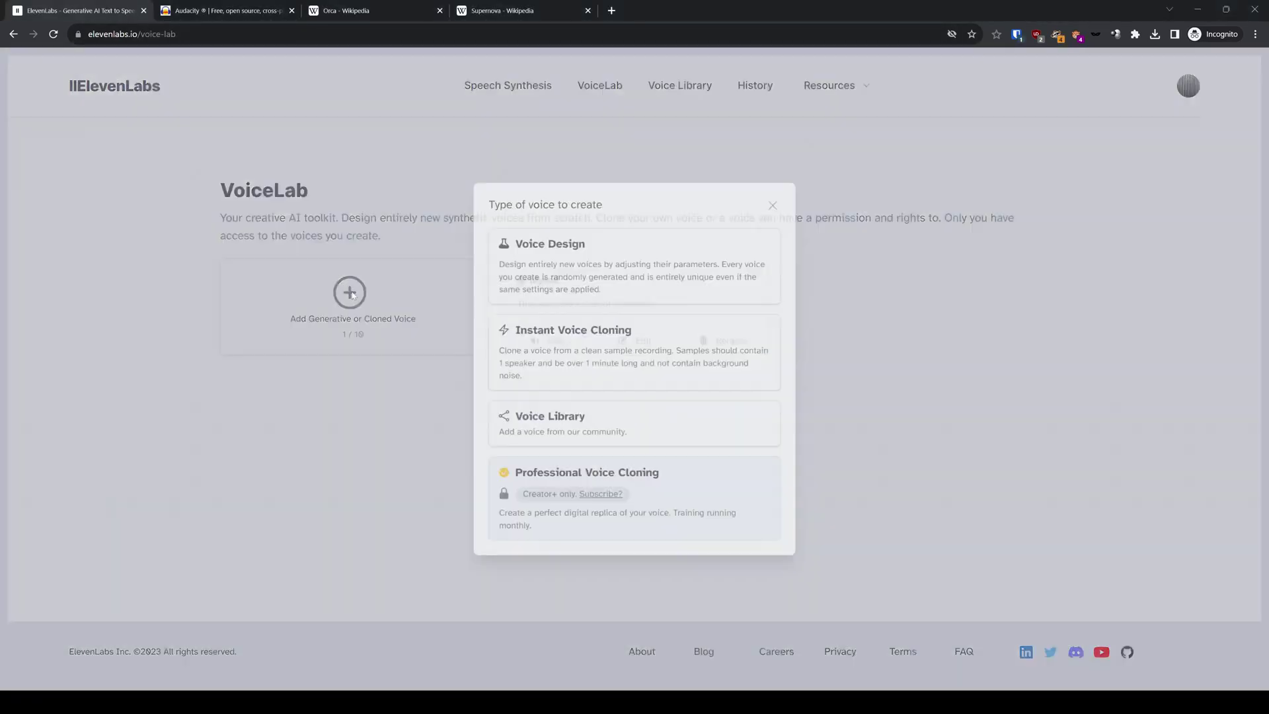
{"action": "left_click", "coordinate": [558, 341]}
{"action": "type", "text": "Myself 2"}
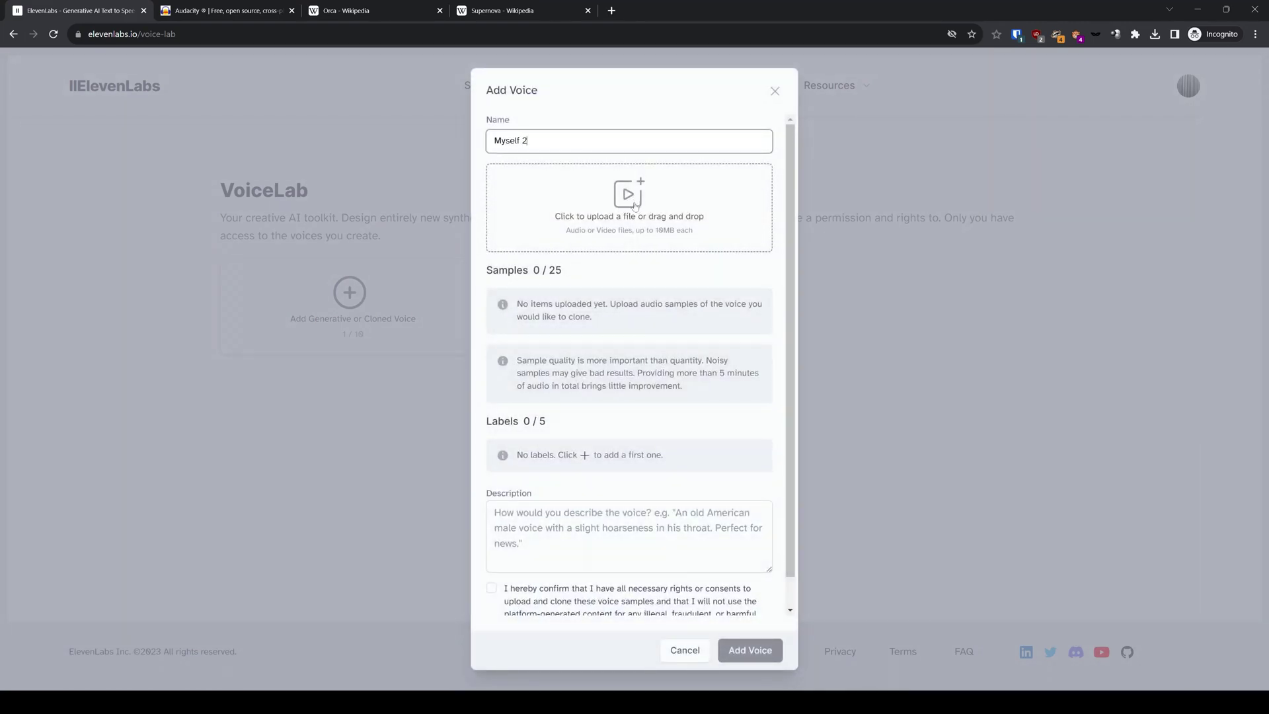
{"action": "left_click", "coordinate": [633, 205]}
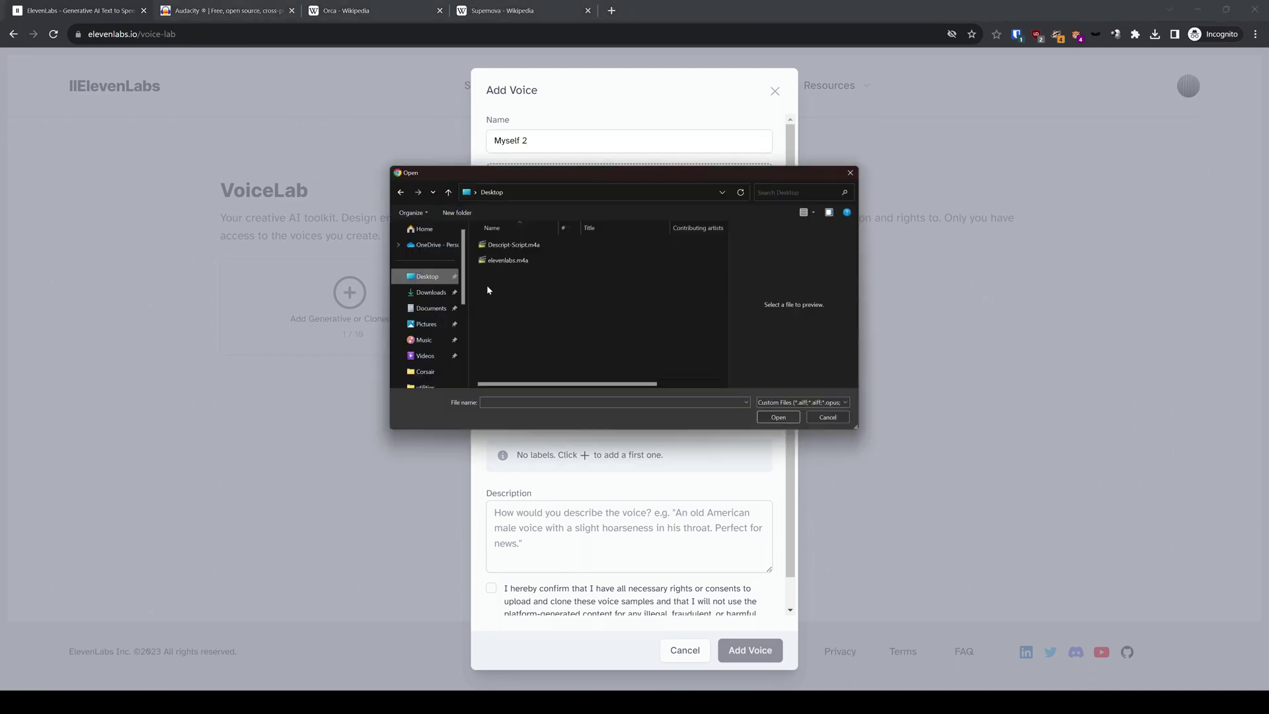
{"action": "left_click", "coordinate": [516, 262]}
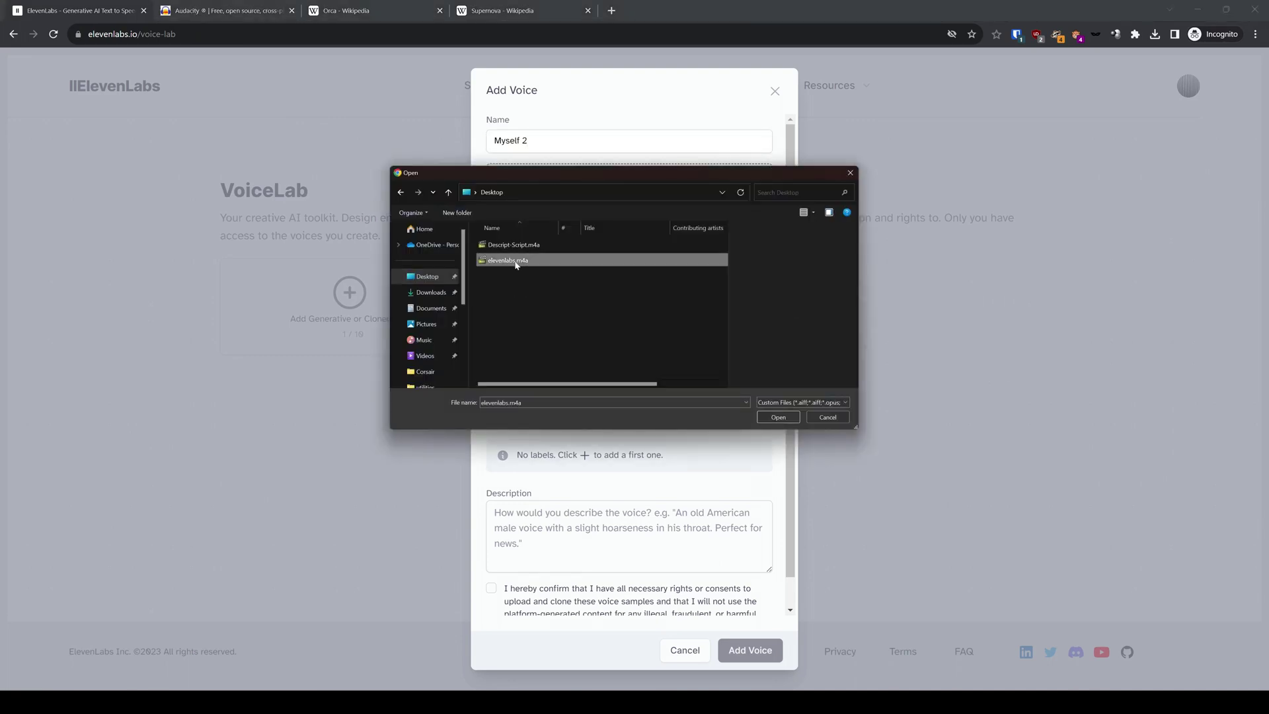
{"action": "left_click", "coordinate": [777, 417]}
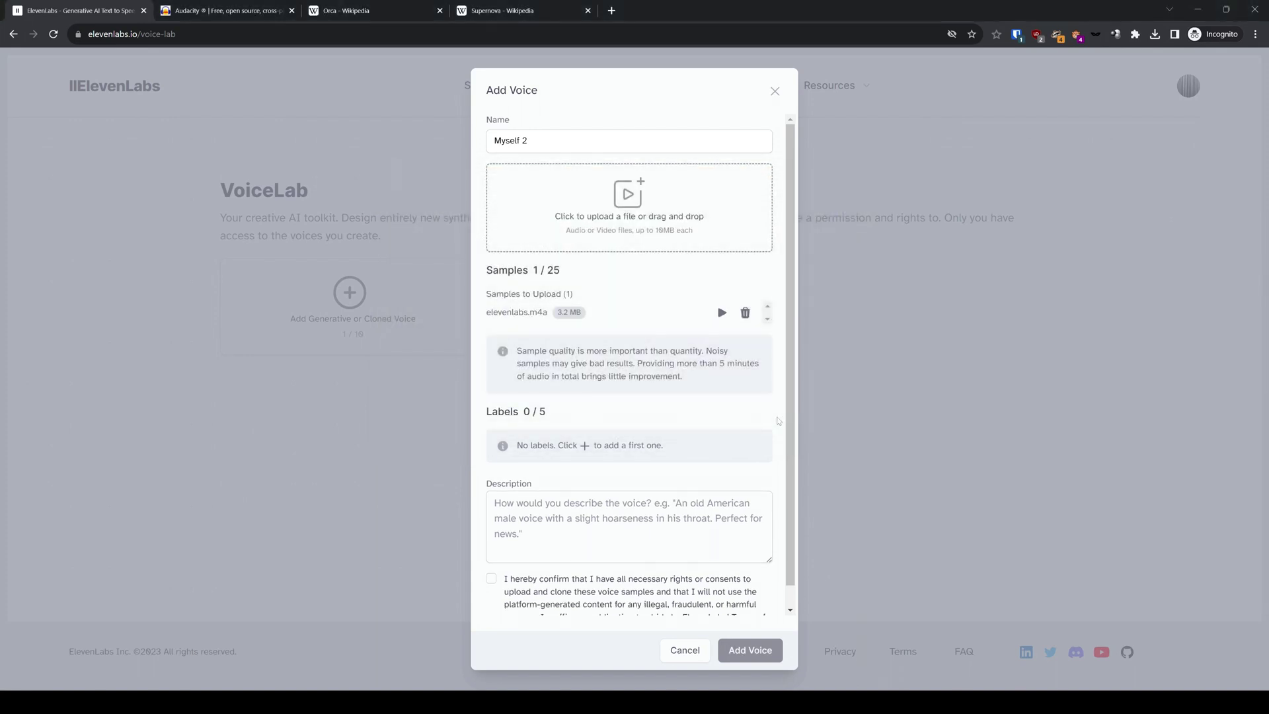
- Read the sample quality note, describe the voice as "my second voice clone" and accept the rights and consent statement
{"action": "left_click_drag", "start_coordinate": [516, 350], "coordinate": [703, 350]}
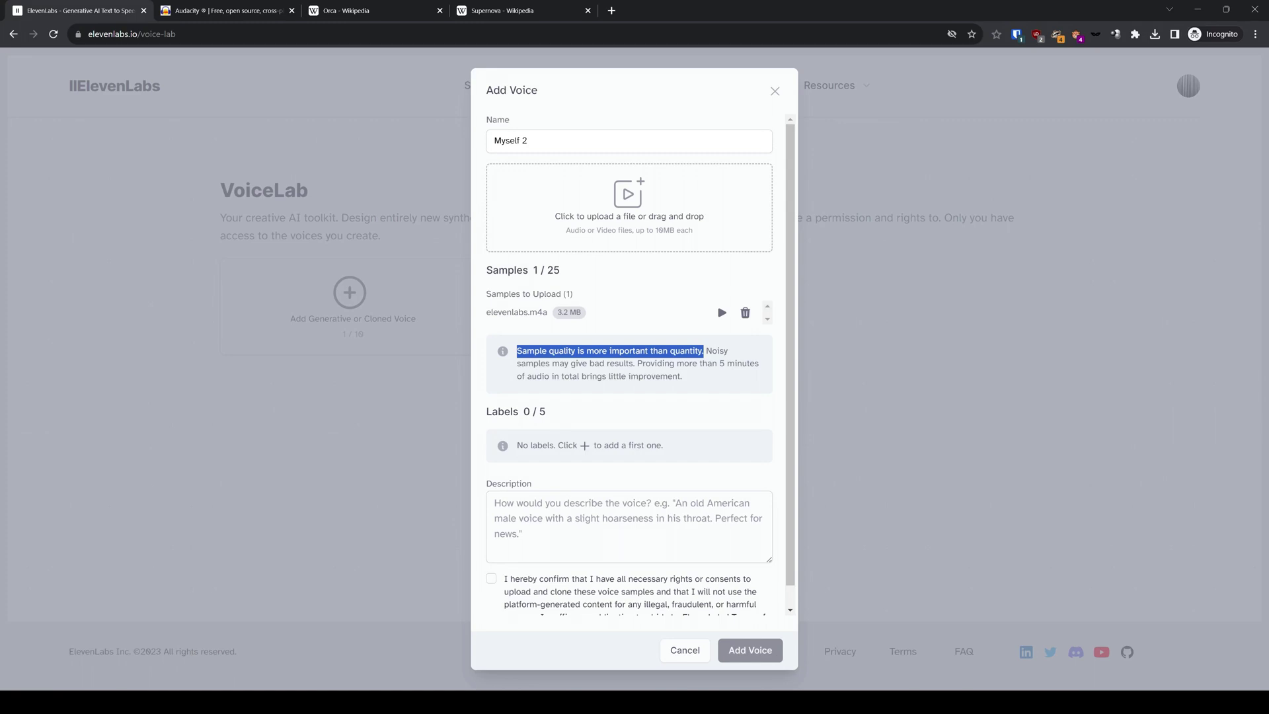
{"action": "left_click", "coordinate": [691, 402]}
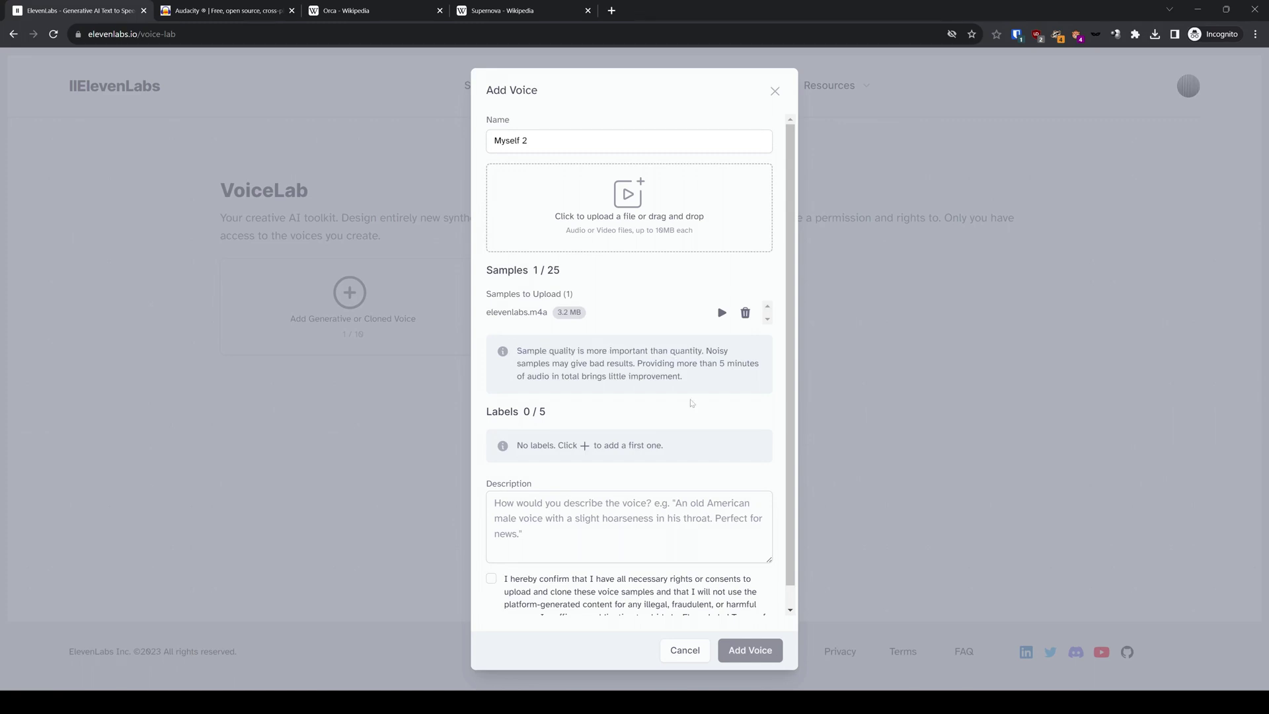
{"action": "left_click", "coordinate": [585, 446]}
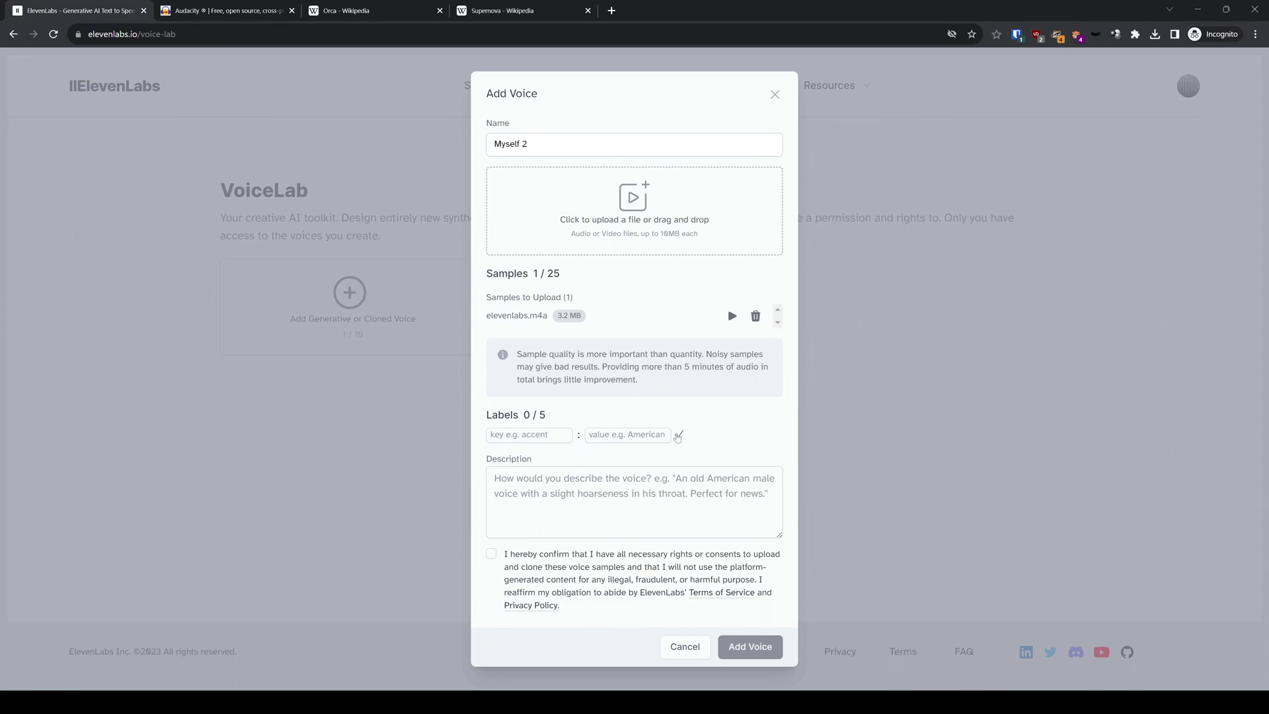
{"action": "left_click", "coordinate": [502, 479]}
{"action": "type", "text": "my second voice clone"}
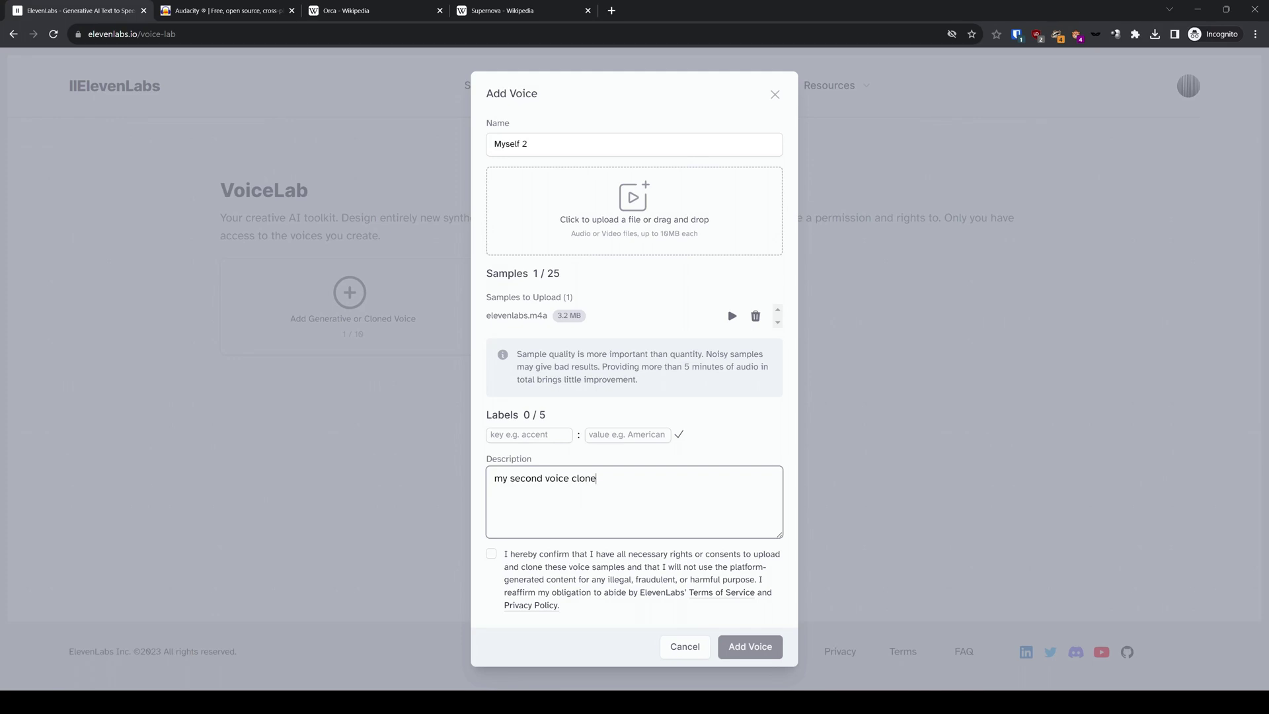
{"action": "left_click", "coordinate": [491, 555]}
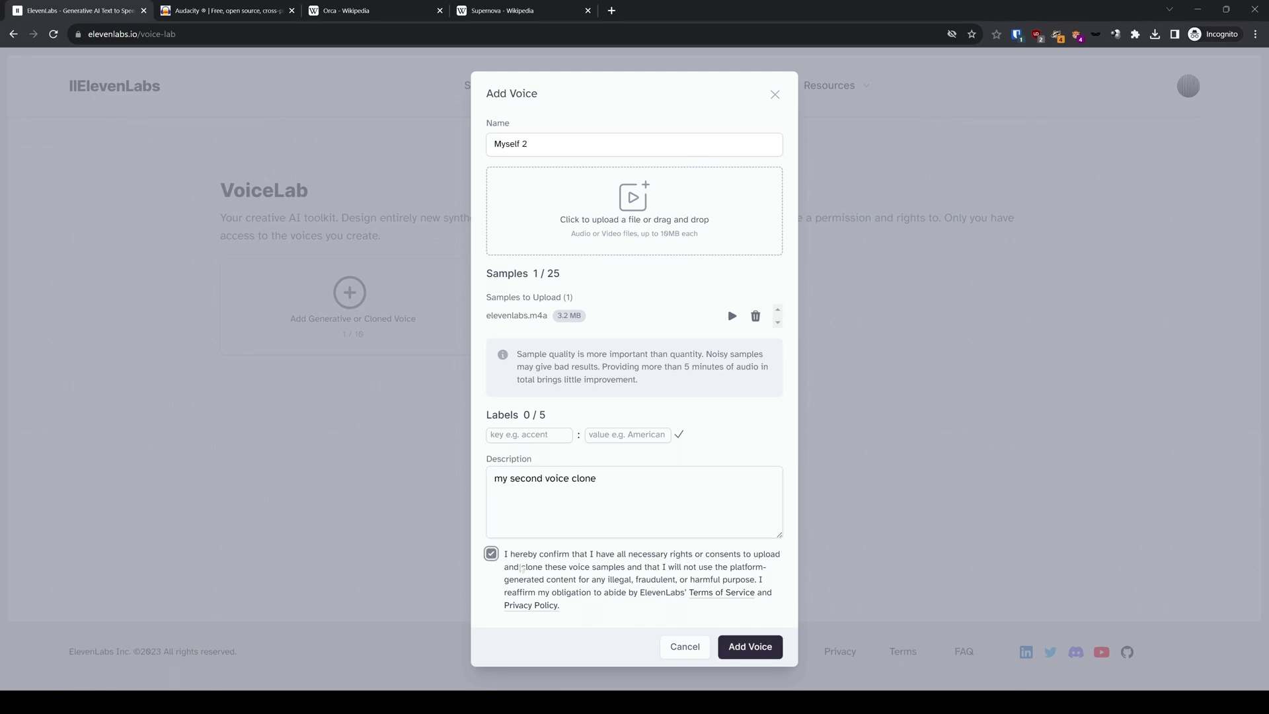
- Add the Myself 2 cloned voice to VoiceLab and use it for speech synthesis
{"action": "left_click", "coordinate": [743, 646]}
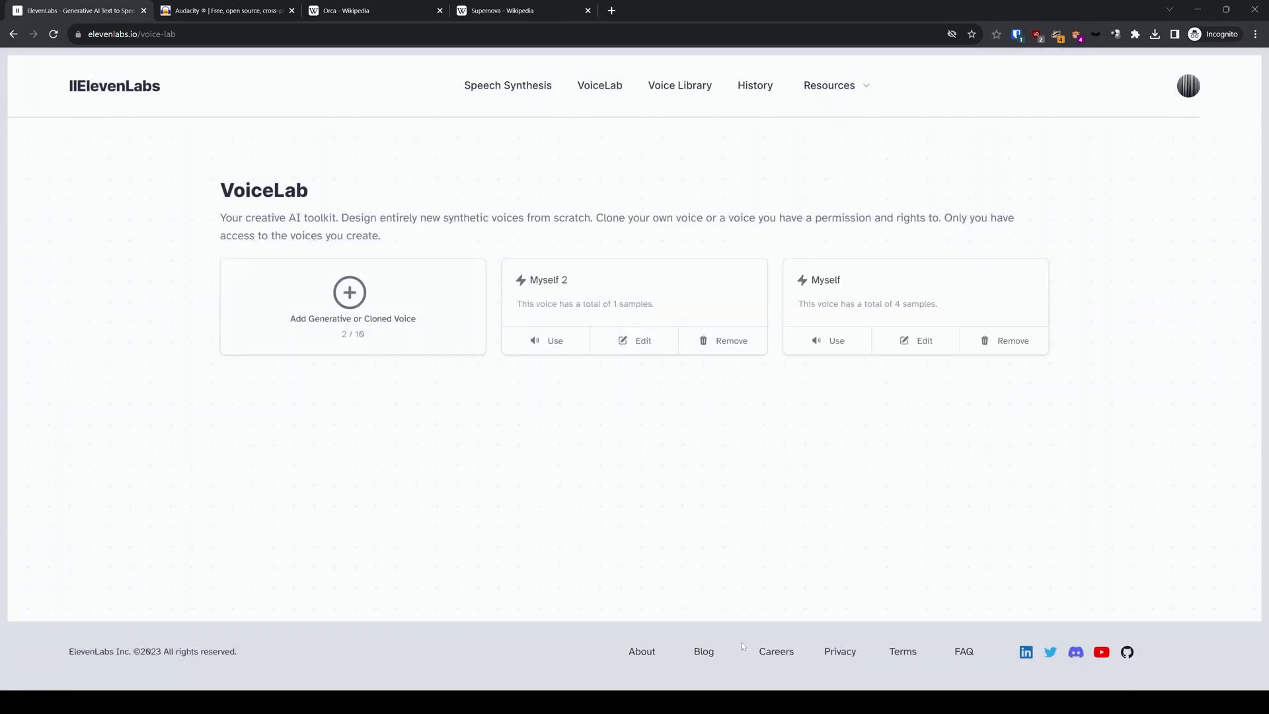
{"action": "left_click", "coordinate": [551, 342]}
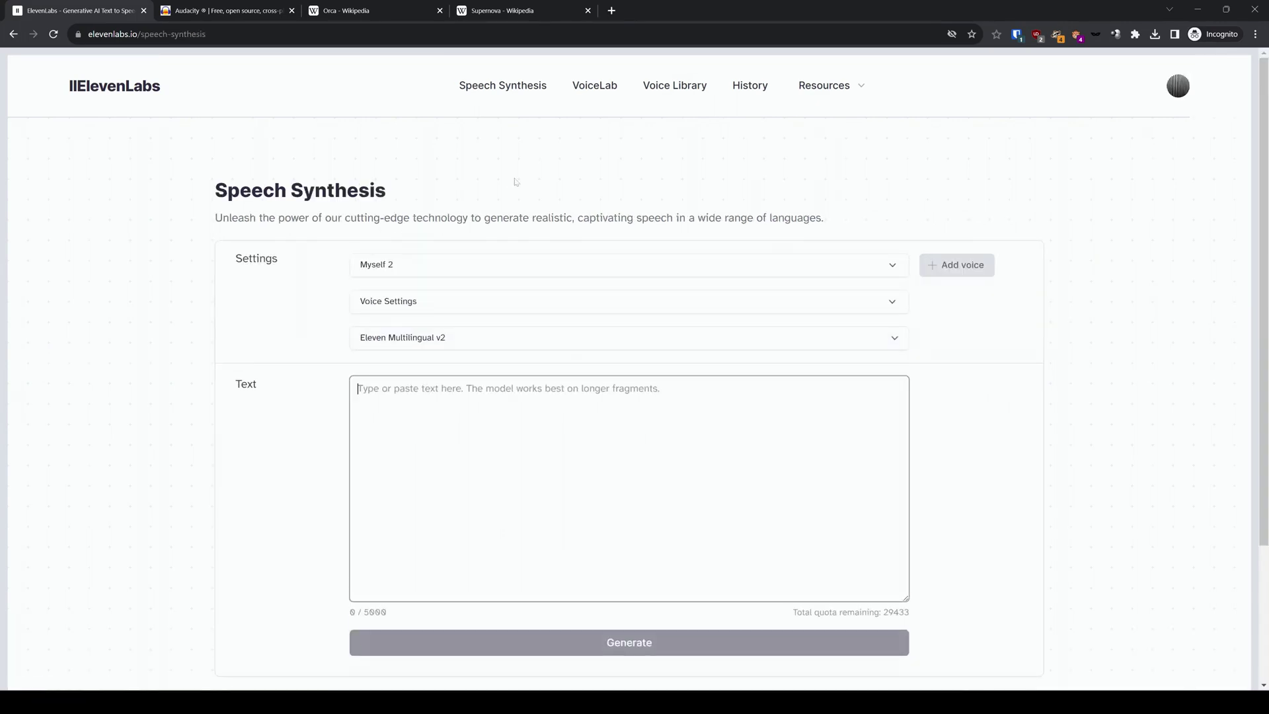
- Copy the opening paragraph of the Wikipedia Supernova article into the ElevenLabs speech synthesis text
{"action": "left_click", "coordinate": [504, 10]}
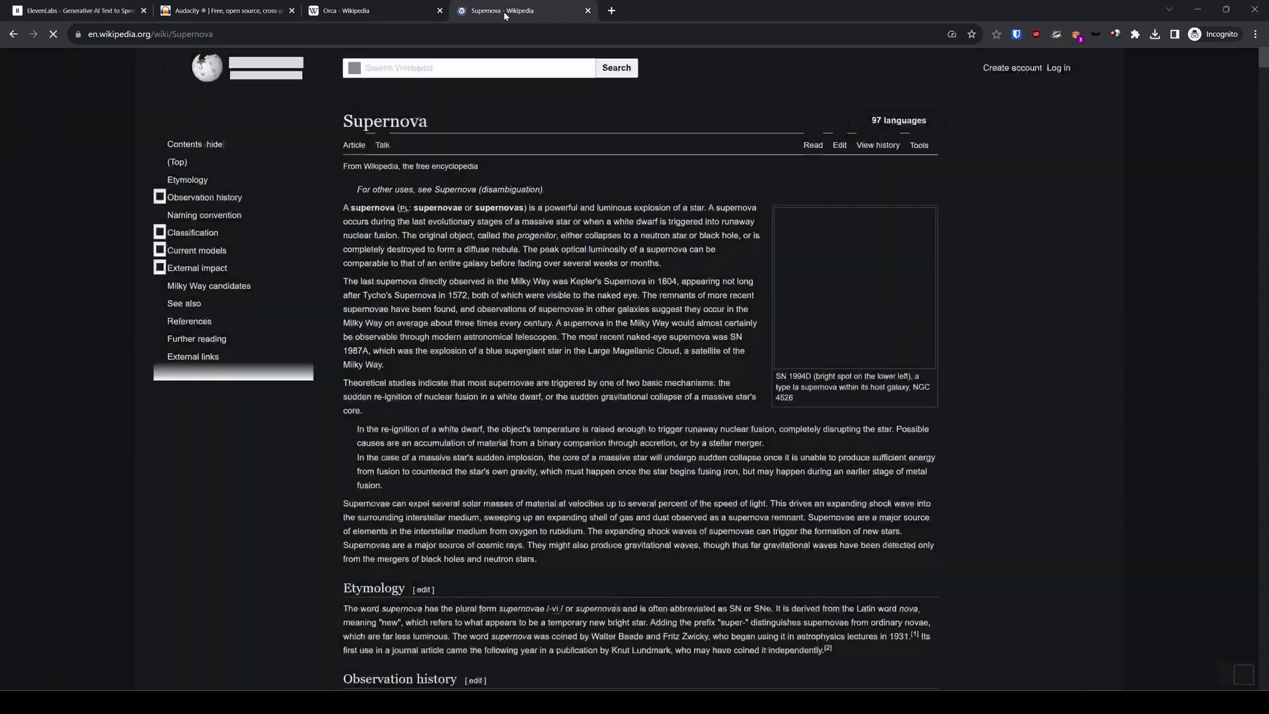
{"action": "left_click_drag", "start_coordinate": [342, 207], "coordinate": [666, 264]}
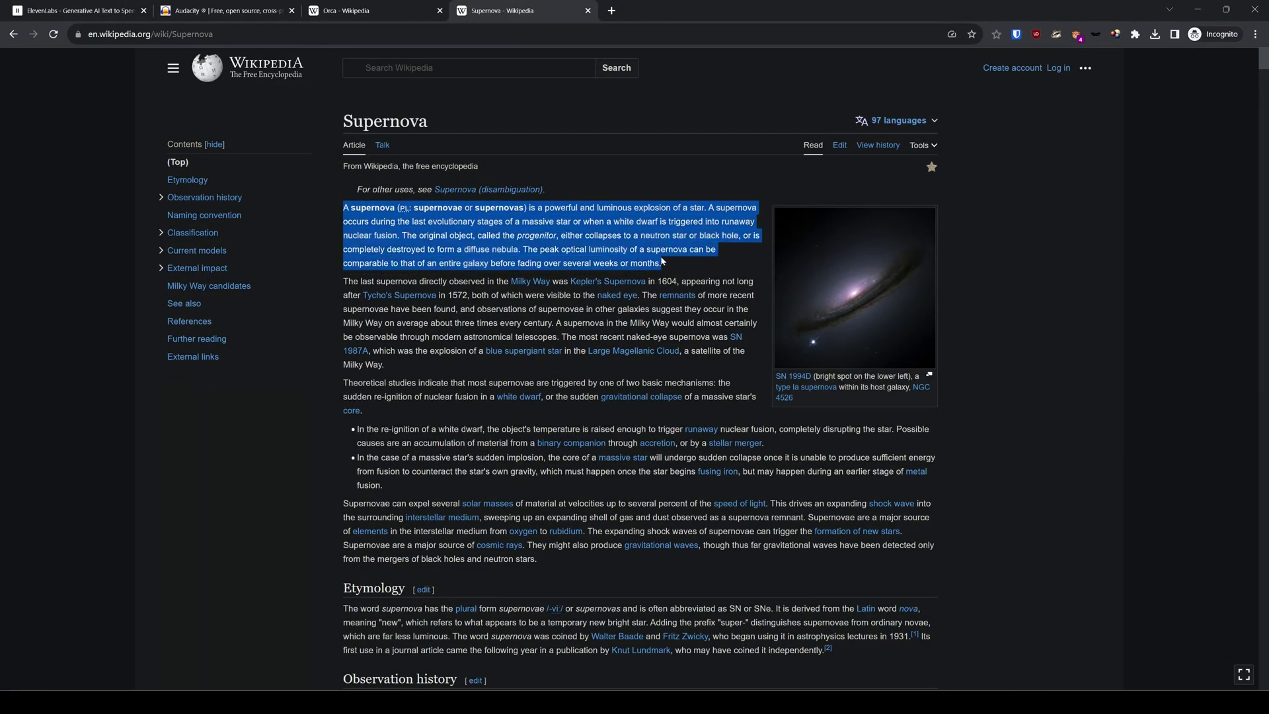
{"action": "left_click", "coordinate": [86, 11]}
{"action": "type", "text": "A supernova (pl: supernovae or supernovas) is a powerful and luminous explosion of a star. A supernova occurs during the last evolutionary stages of a massive star or when a white dwarf is triggered into runaway nuclear fusion. The original object, called the progenitor, either collapses to a neutron star or black hole, or is completely destroyed to form a diffuse nebula. The peak optical luminosity of a supernova can be comparable to that of an entire galaxy before fading over several weeks or months."}
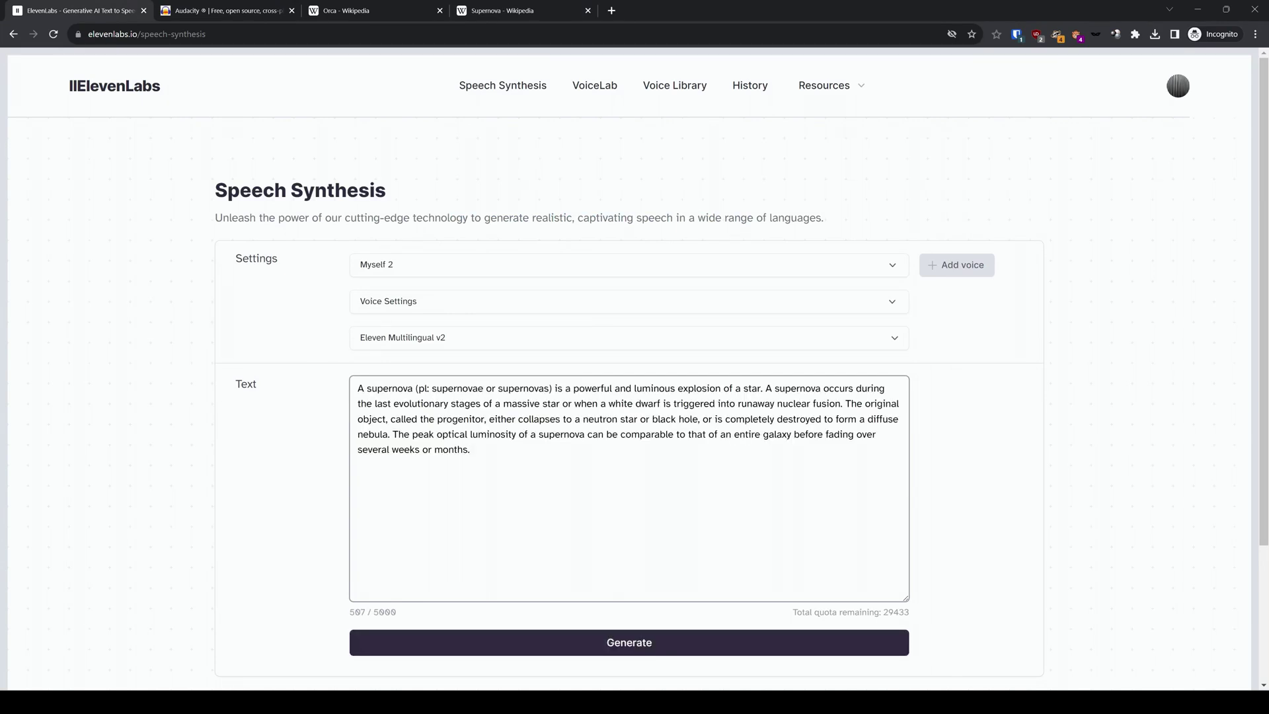
- Delete "(pl: supernovae or supernovas)" from the text, expand the voice settings and generate the speech with their current values
{"action": "scroll", "coordinate": [756, 499], "scroll_direction": "down", "scroll_amount": 2}
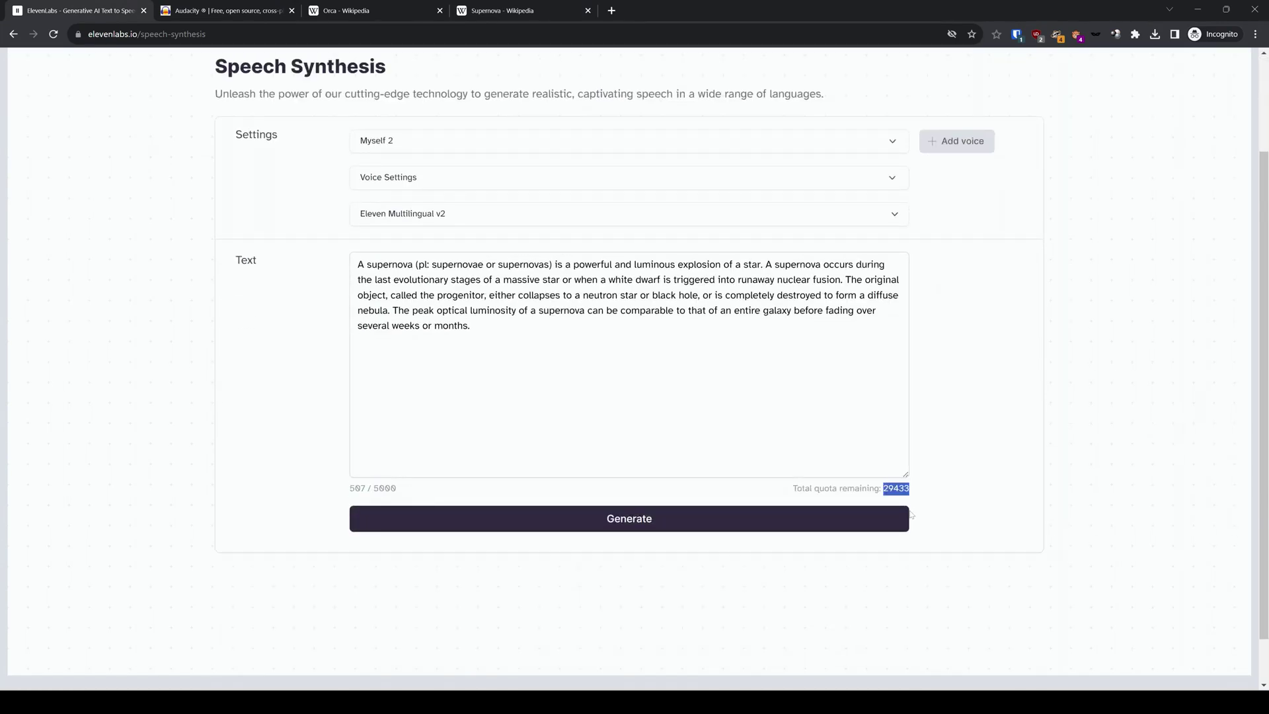
{"action": "left_click_drag", "start_coordinate": [415, 264], "coordinate": [556, 264]}
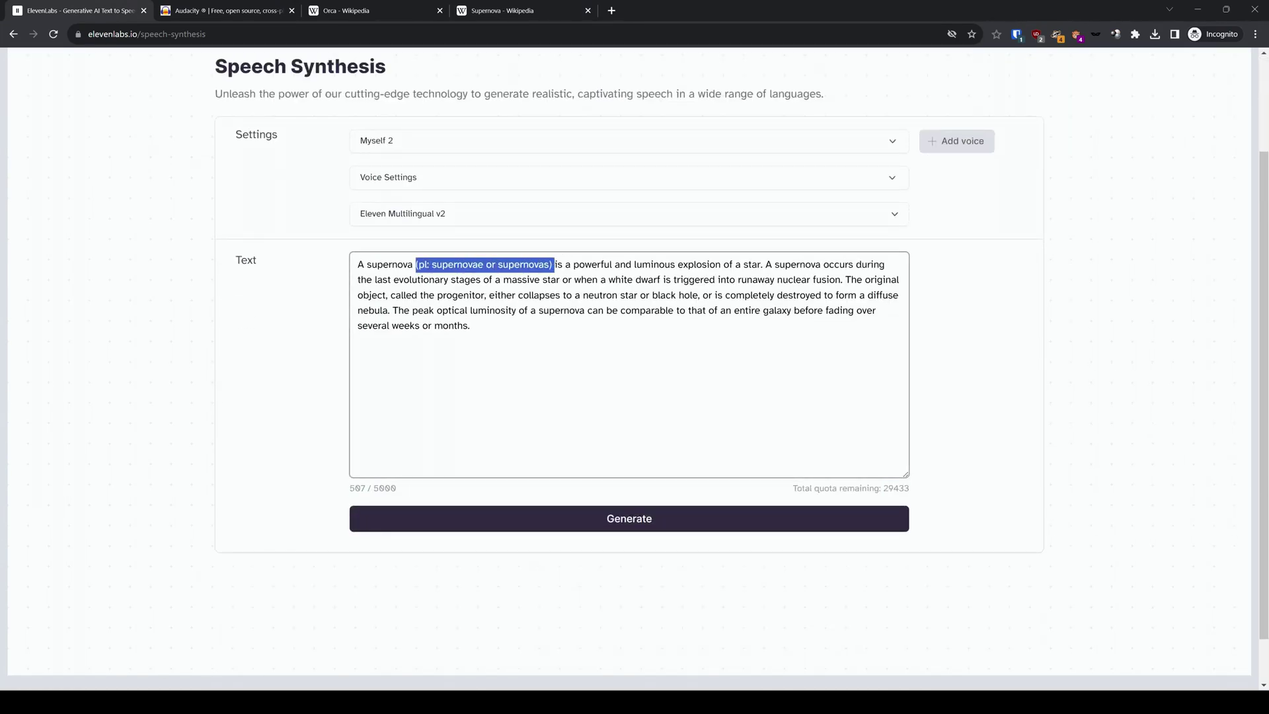
{"action": "key", "text": "BackSpace"}
{"action": "left_click", "coordinate": [628, 177]}
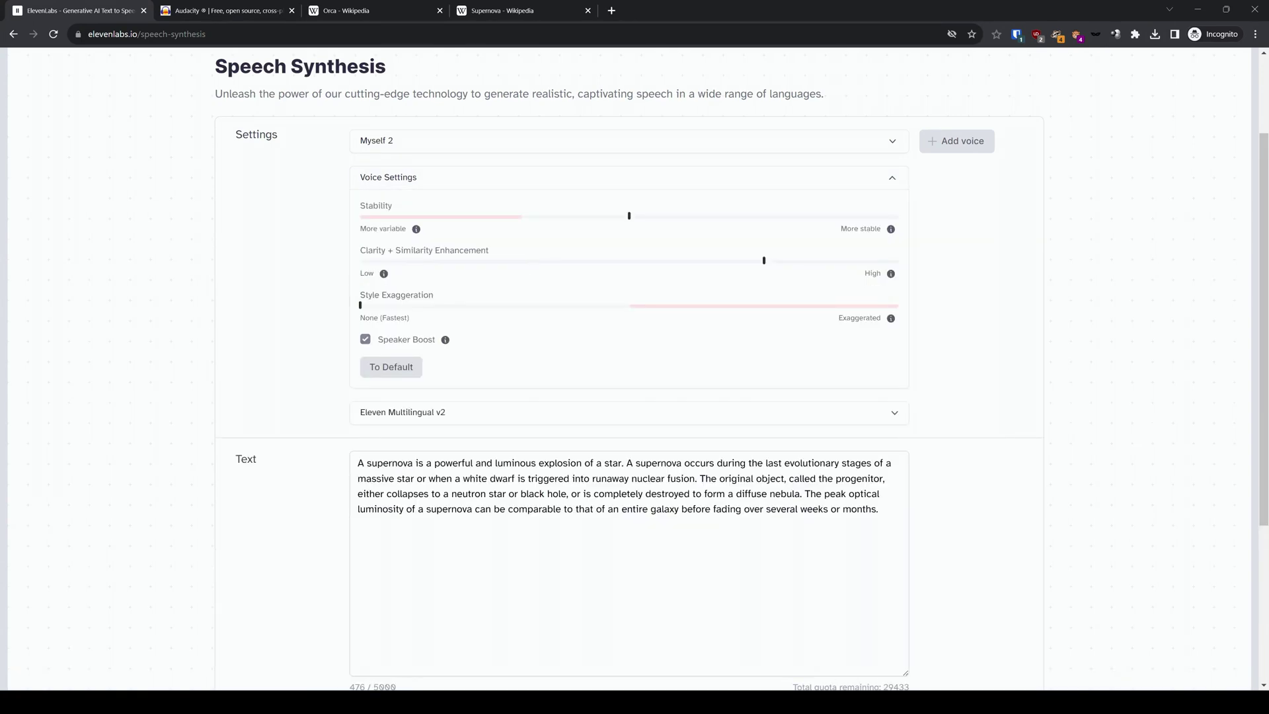
{"action": "scroll", "coordinate": [642, 601], "scroll_direction": "down", "scroll_amount": 1}
{"action": "left_click", "coordinate": [632, 662]}
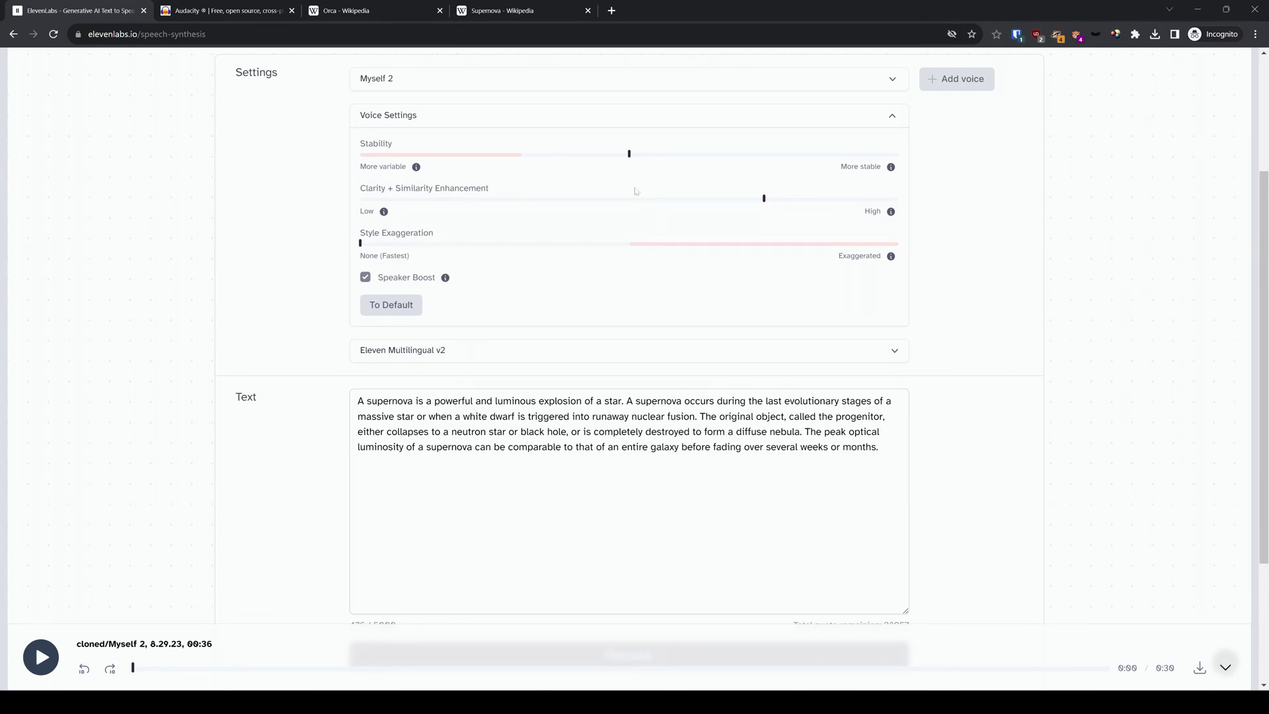
- Lower the voice's Stability to just above the highlighted more-variable range and generate the supernova text again
{"action": "left_click_drag", "start_coordinate": [628, 155], "coordinate": [548, 161]}
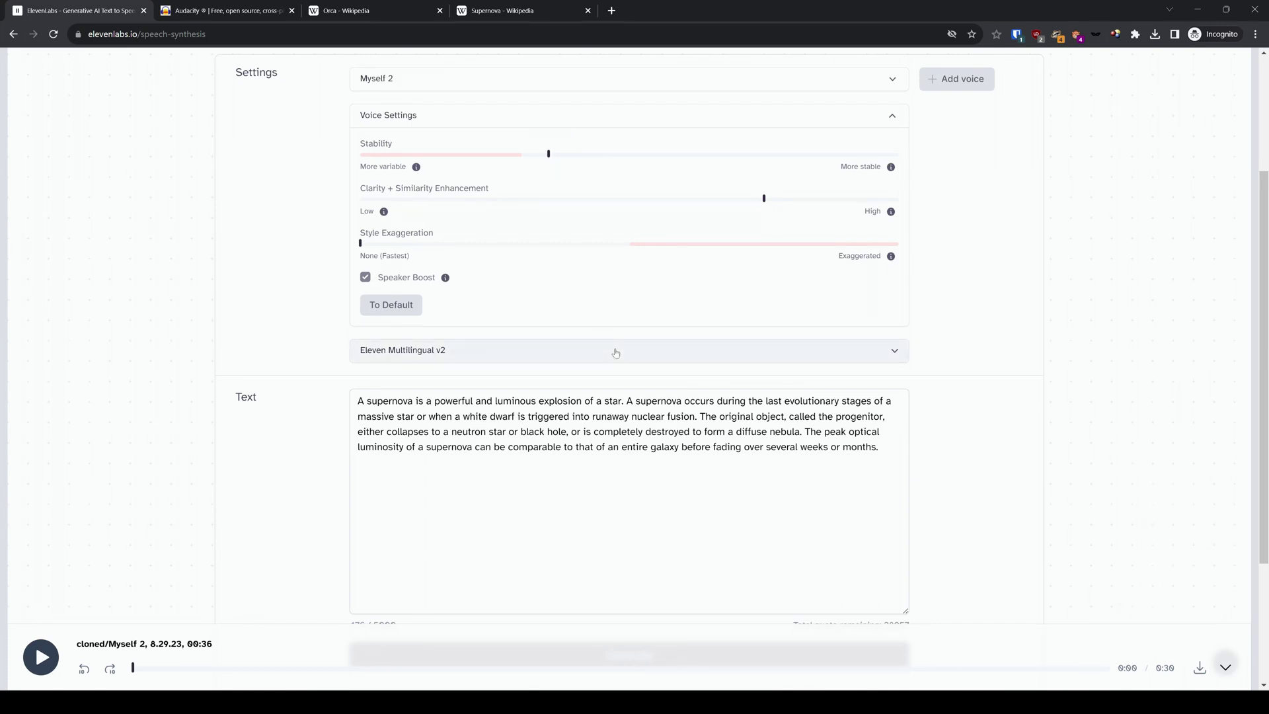
{"action": "scroll", "coordinate": [619, 598], "scroll_direction": "down", "scroll_amount": 1}
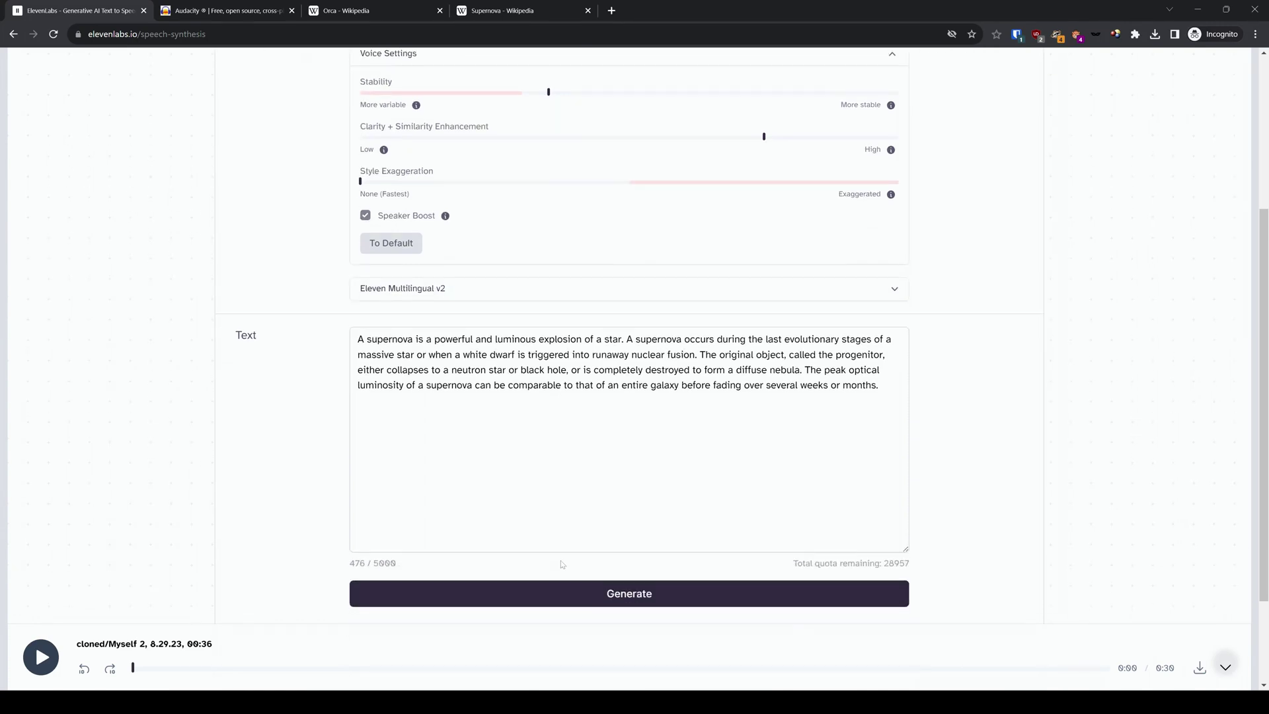
{"action": "left_click", "coordinate": [619, 593]}
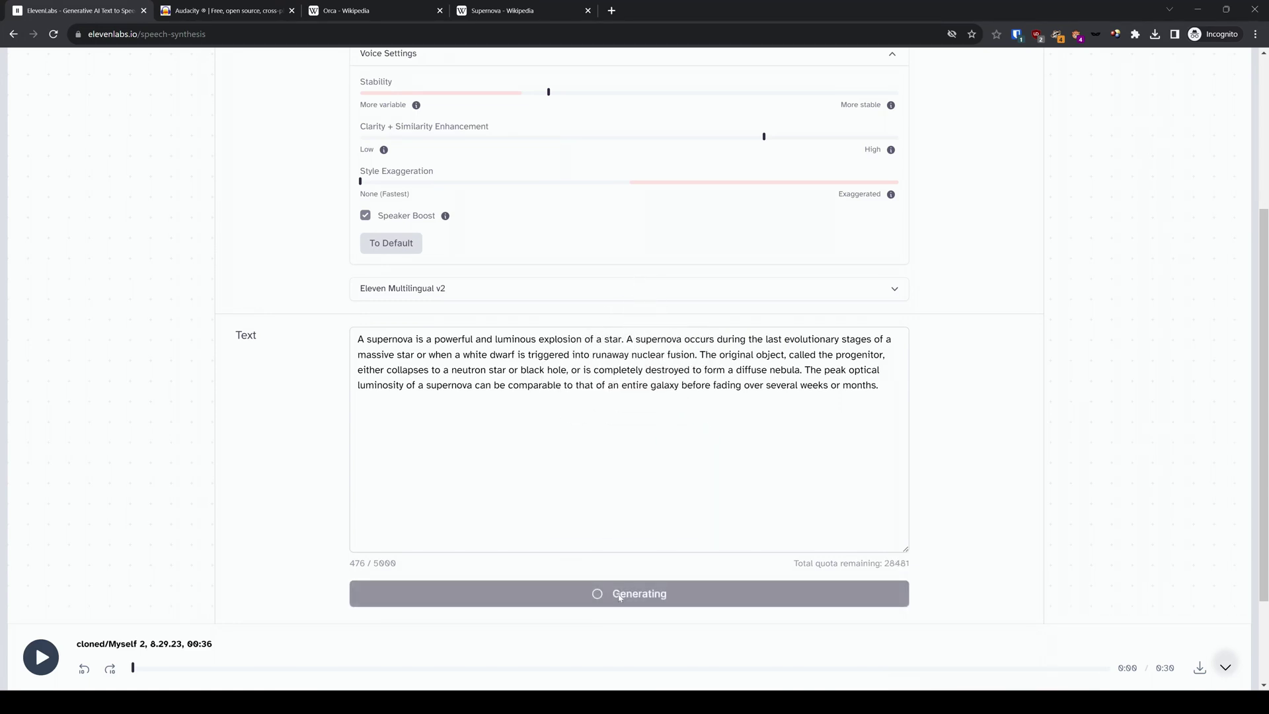